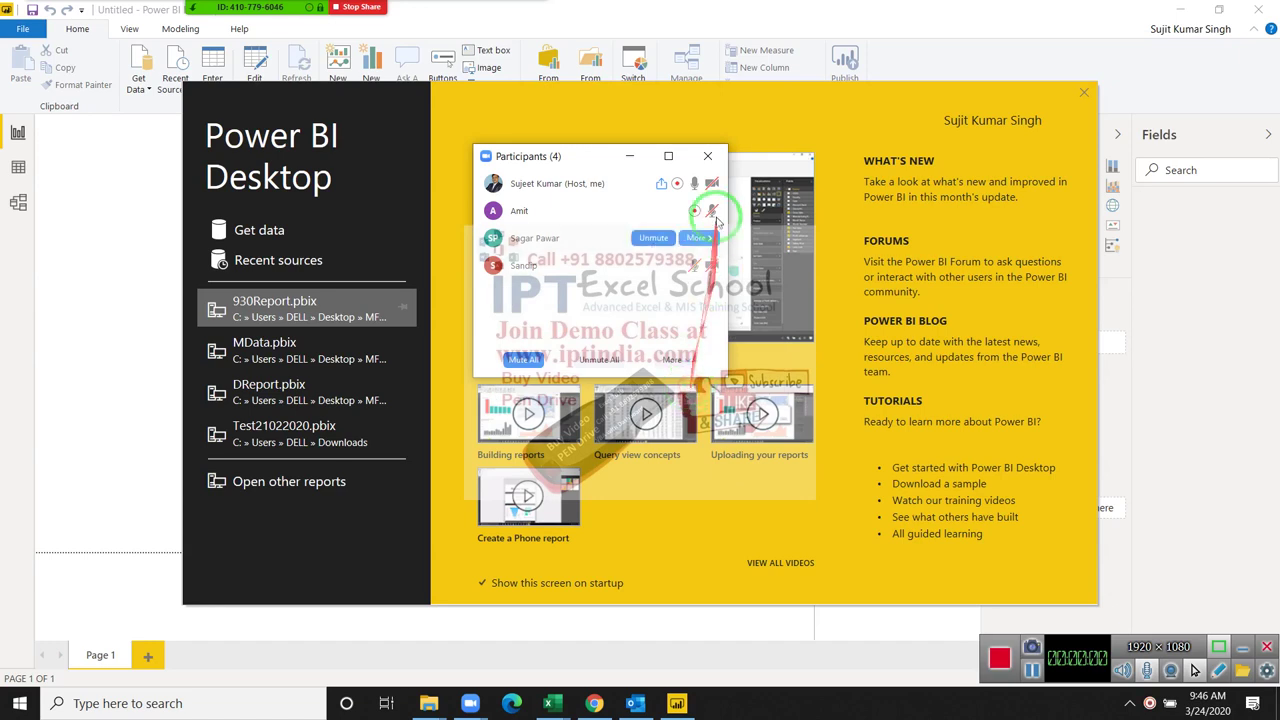
# Step: Close the Zoom participants window and start Get Data from the Power BI start screen
pyautogui.click(707, 156)
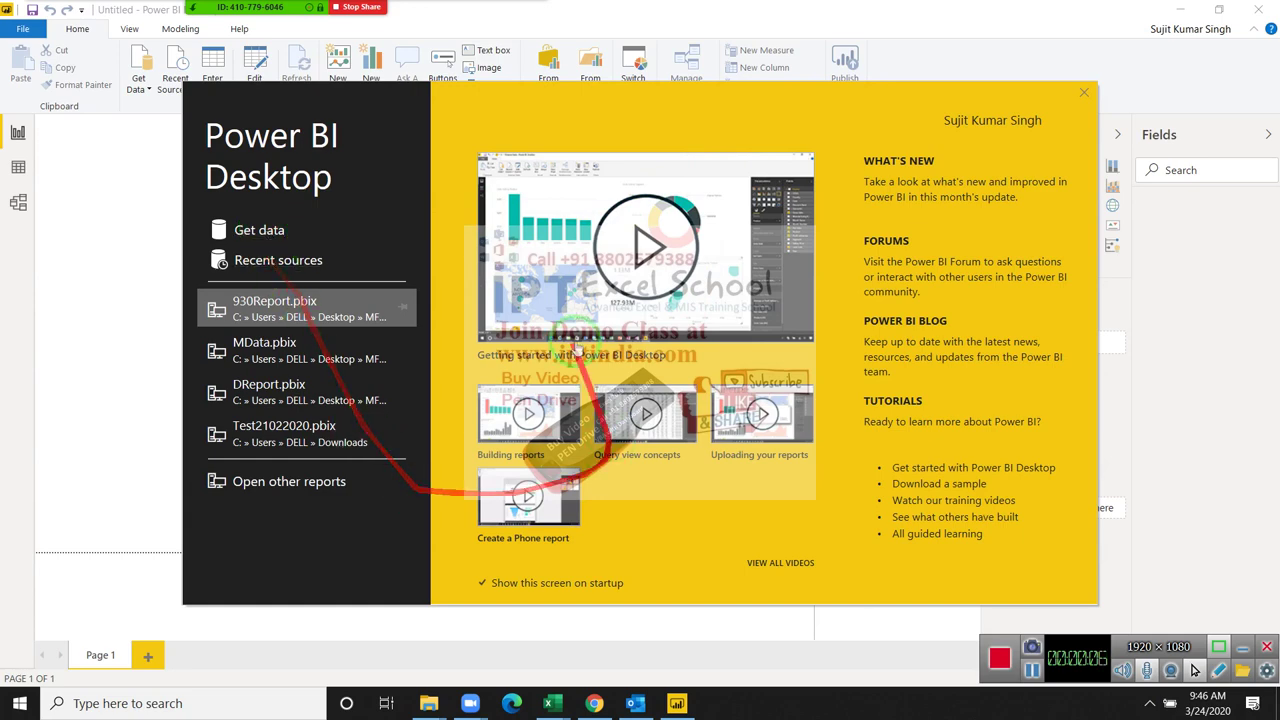
pyautogui.moveTo(190, 15)
pyautogui.click(258, 230)
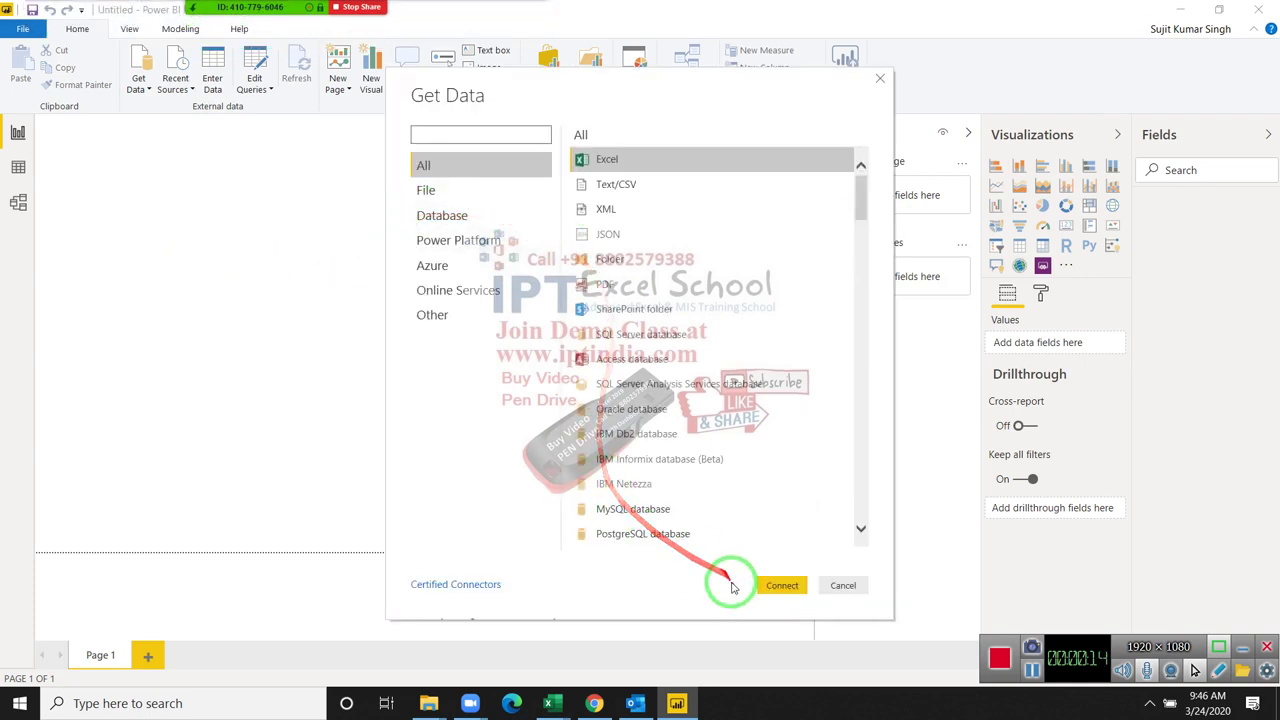
# Step: Connect to the Data.xls Excel workbook as the data source
pyautogui.click(772, 585)
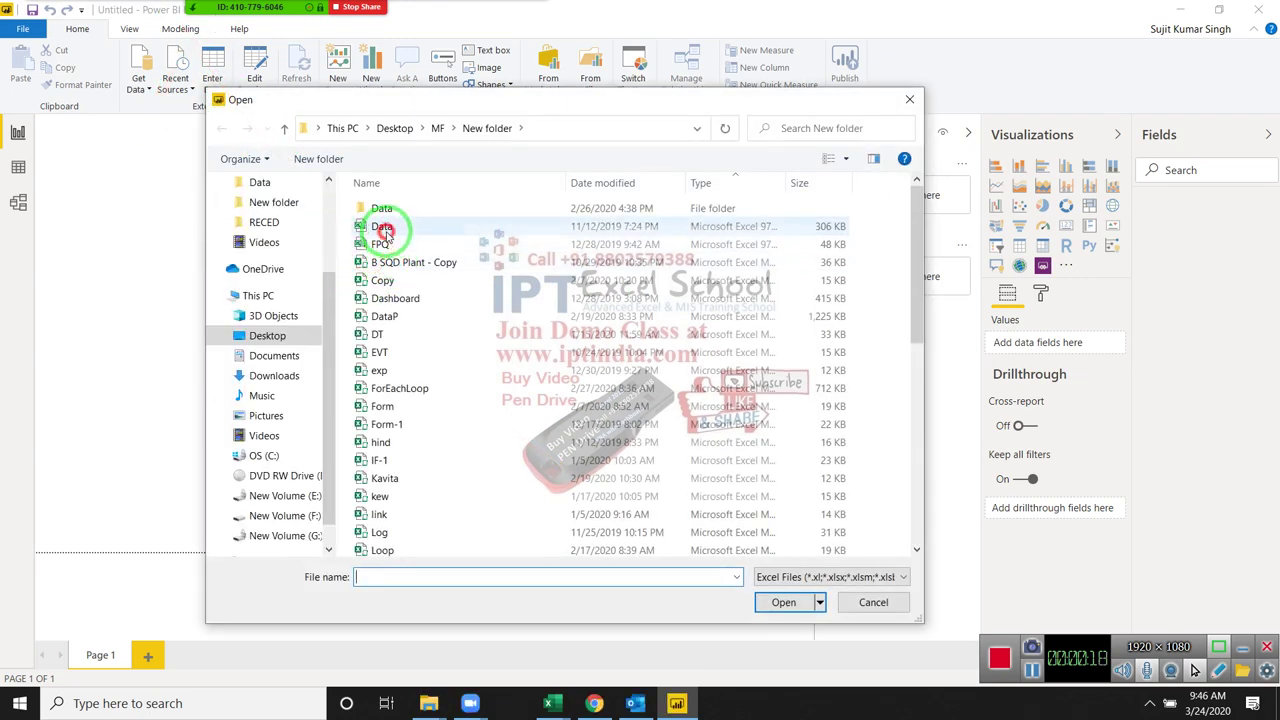
pyautogui.click(386, 228)
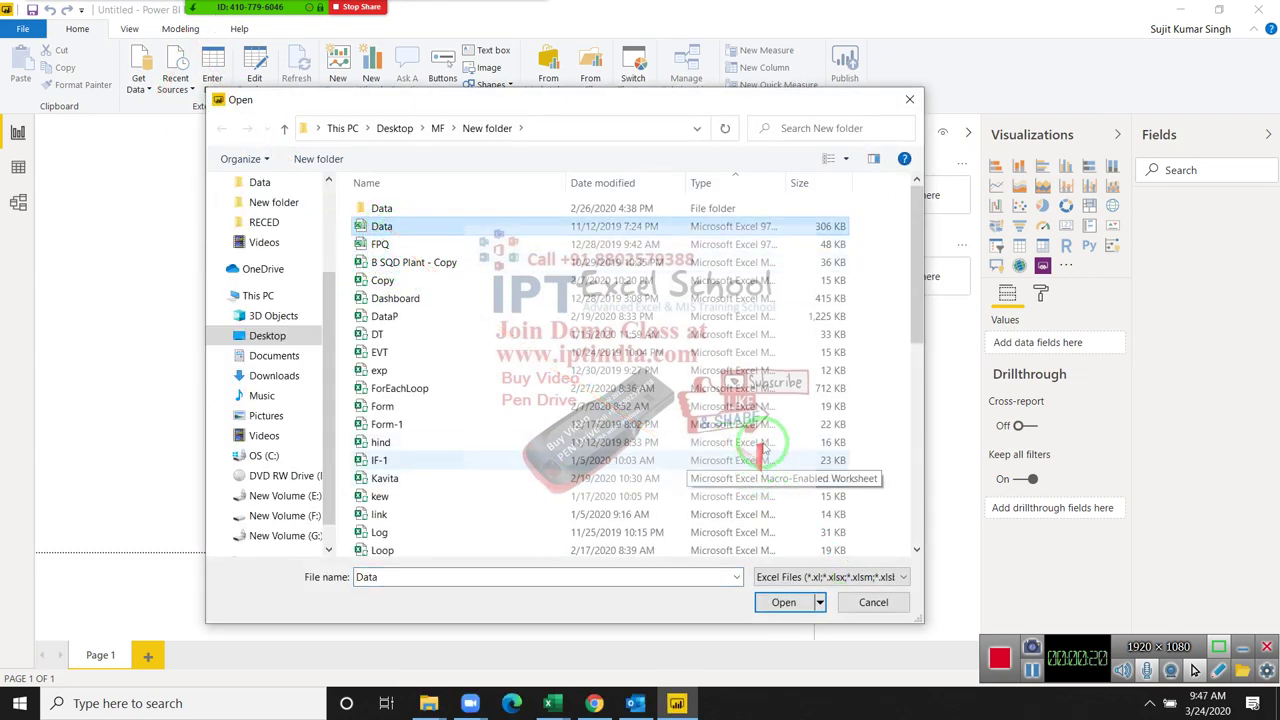
pyautogui.click(790, 604)
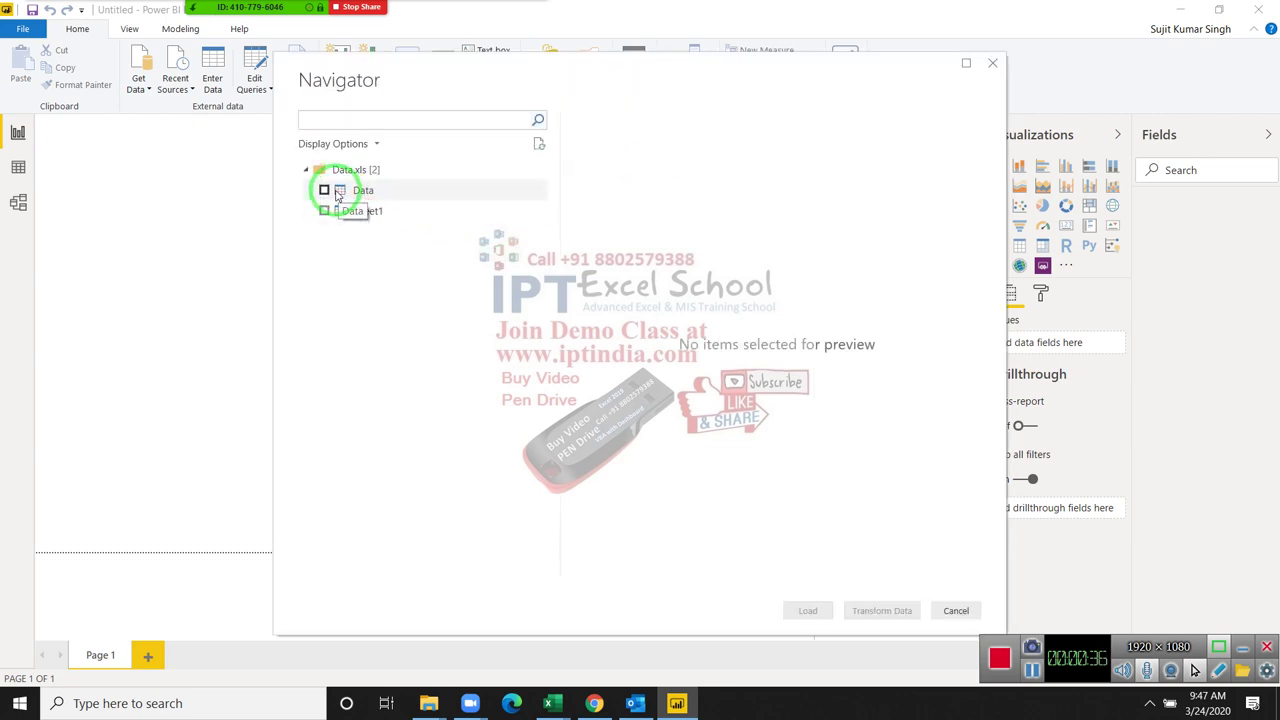
# Step: Select the Data sheet in the Navigator and load it into the report
pyautogui.click(336, 193)
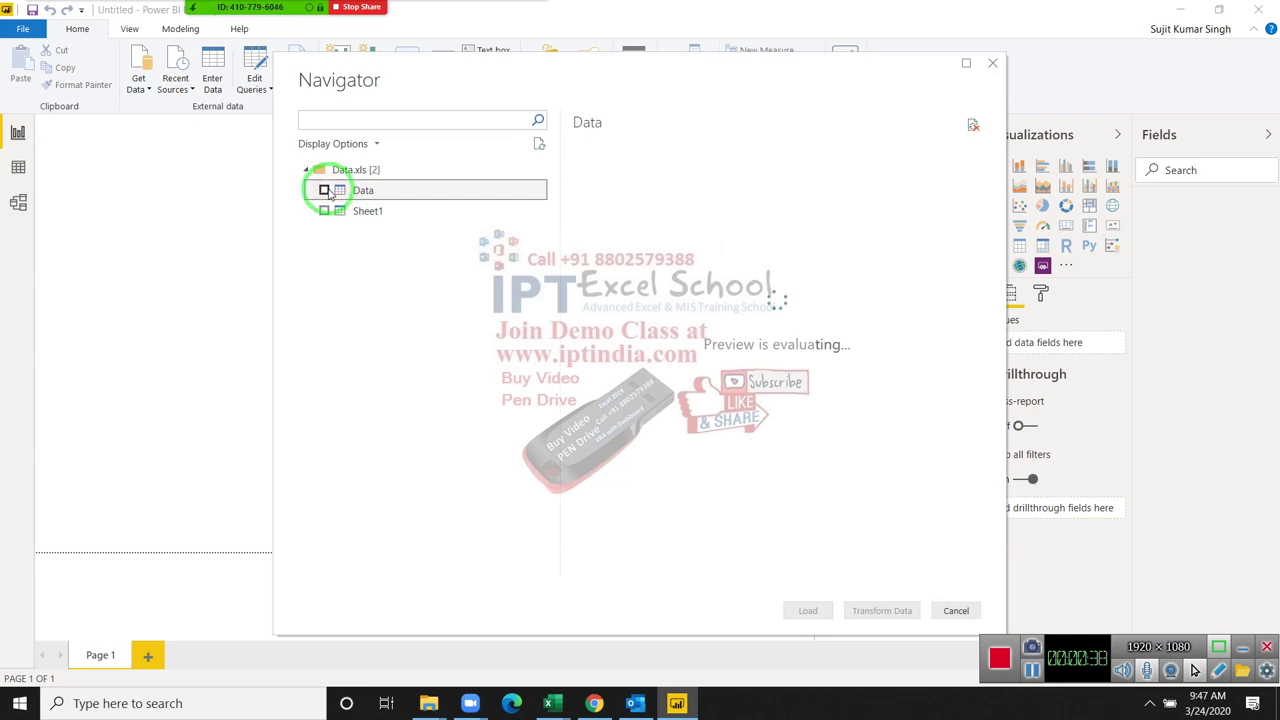
pyautogui.click(324, 190)
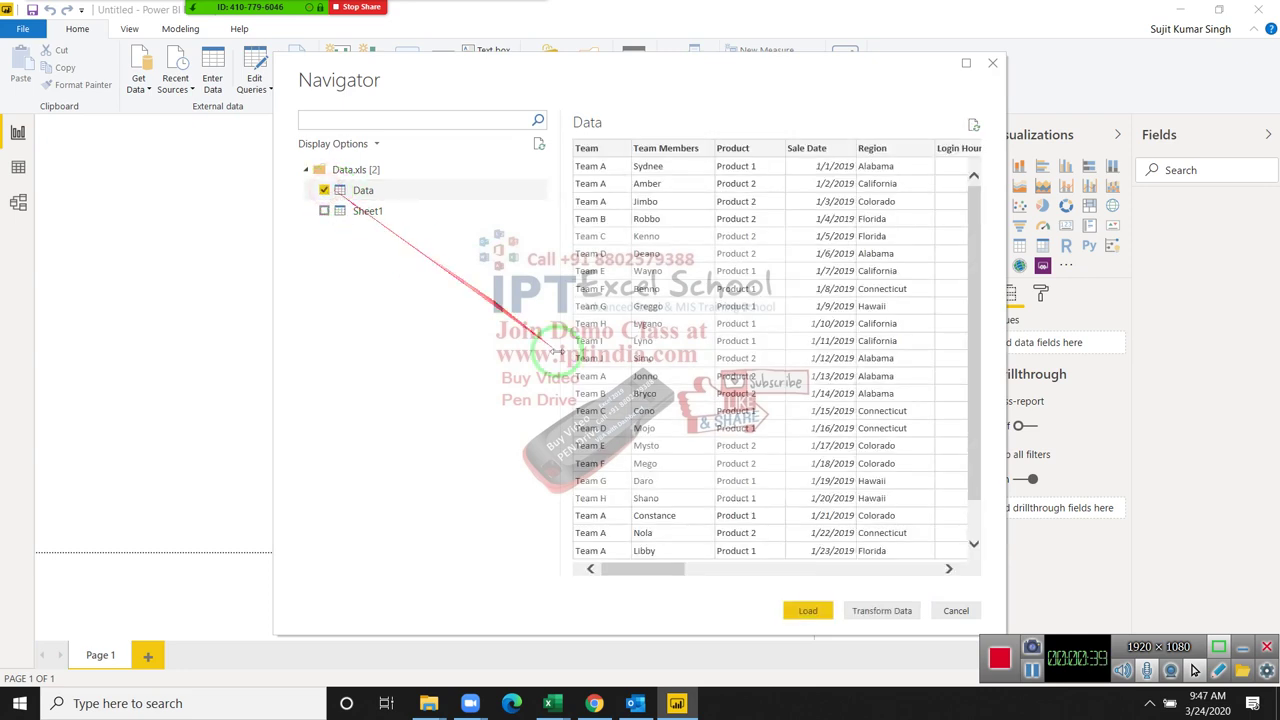
pyautogui.click(808, 611)
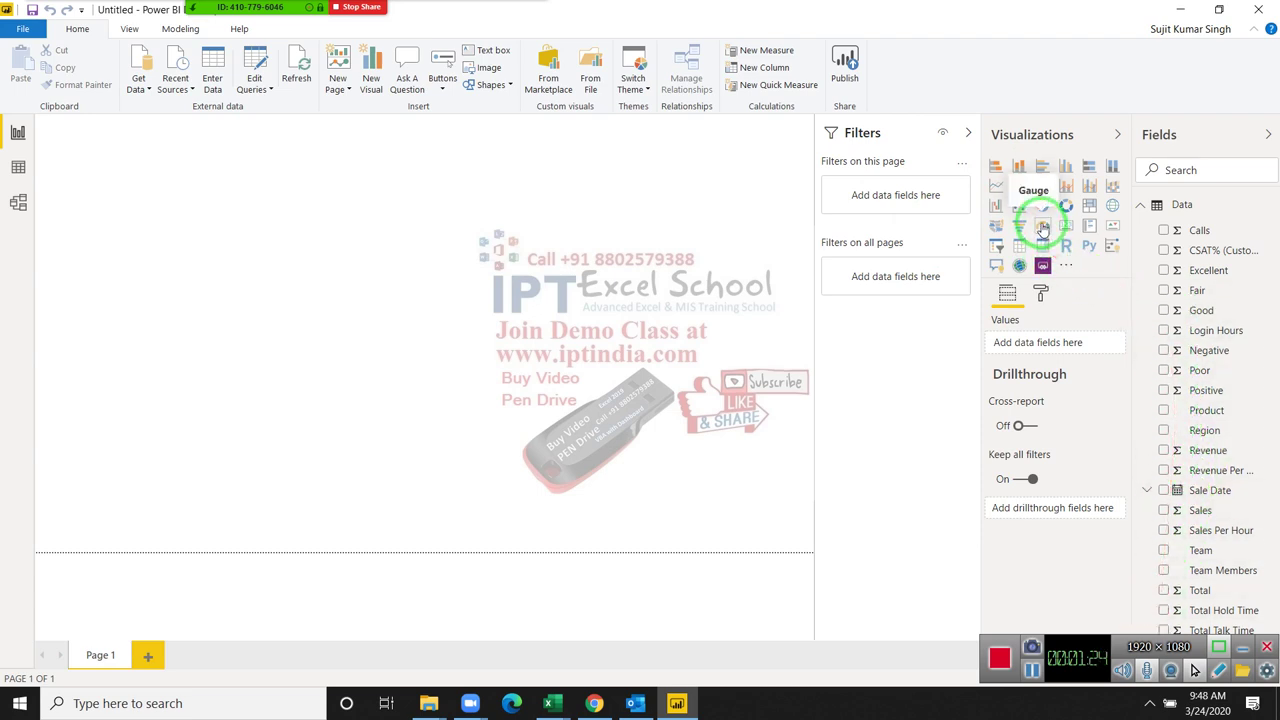
# Step: Mute all Zoom meeting participants and close the participants window
pyautogui.click(137, 8)
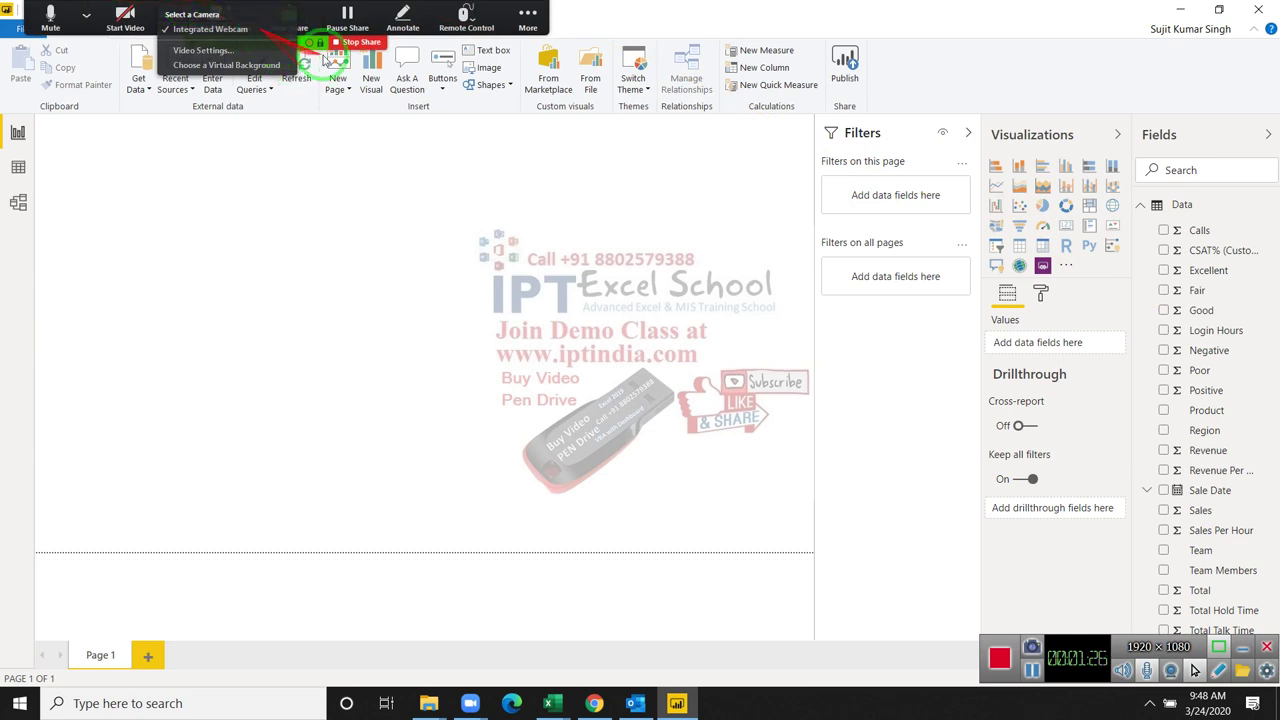
pyautogui.click(386, 270)
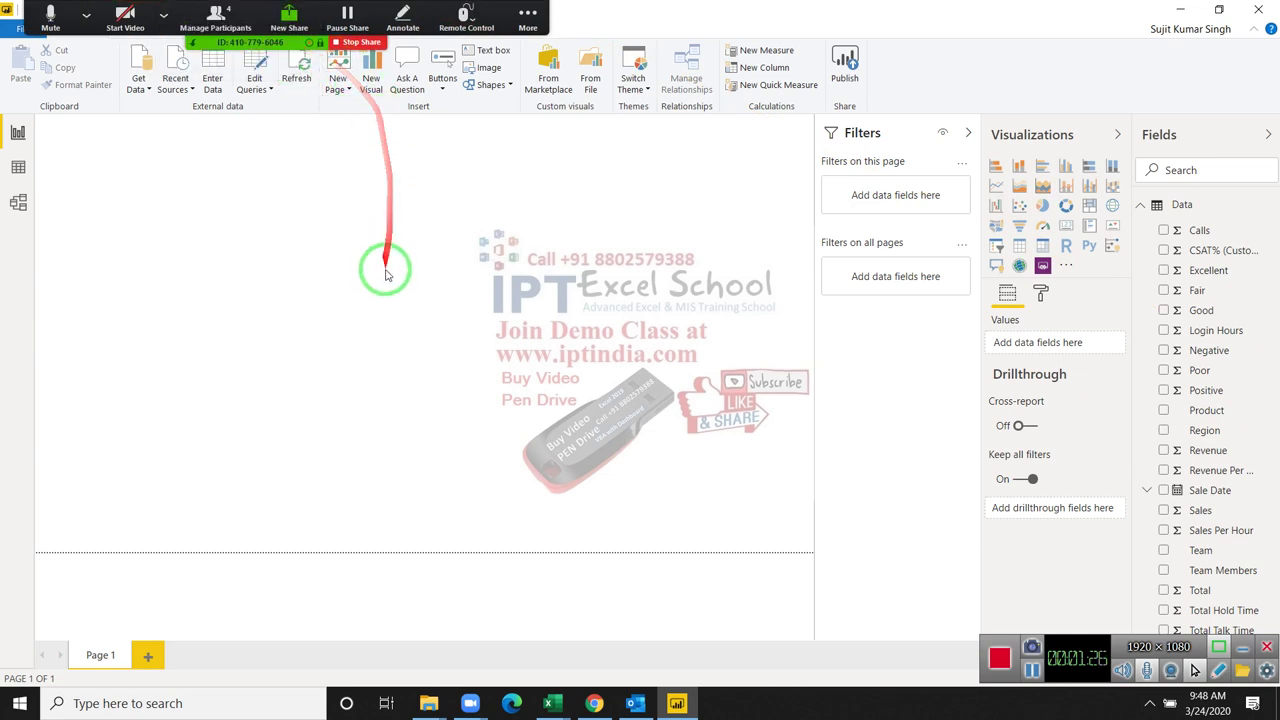
pyautogui.click(221, 8)
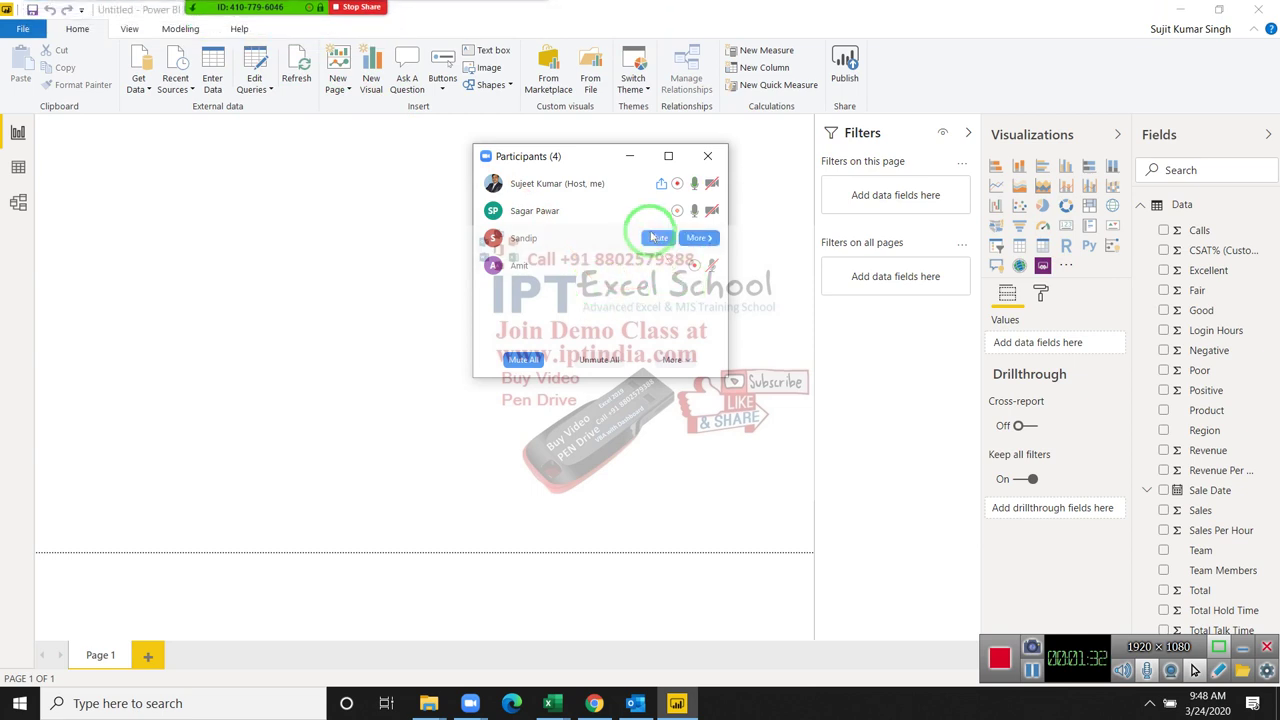
pyautogui.click(538, 360)
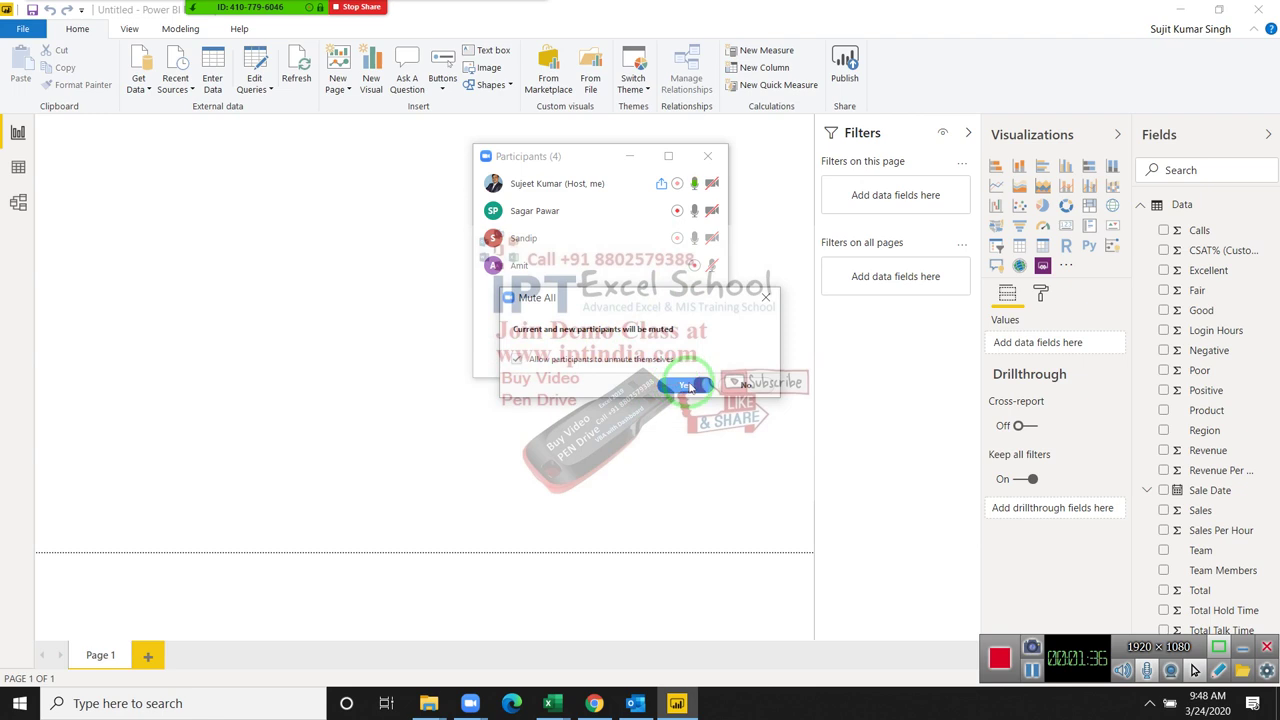
pyautogui.click(688, 386)
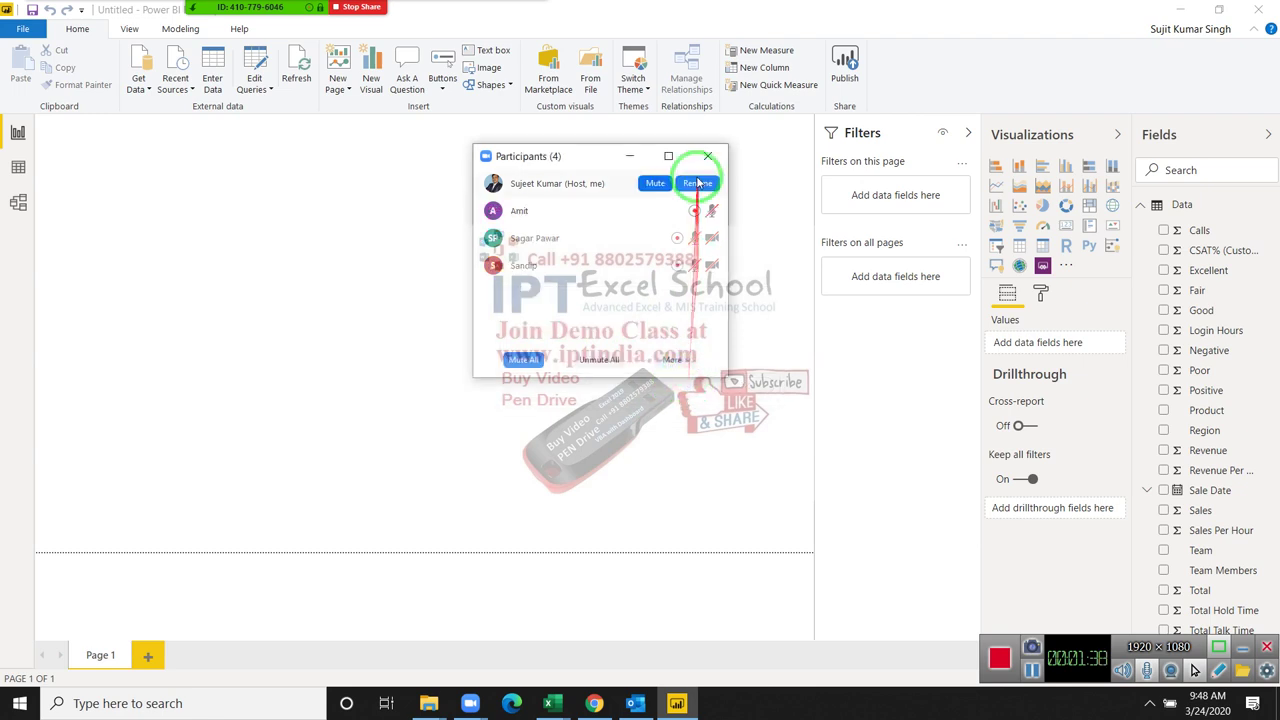
pyautogui.click(708, 157)
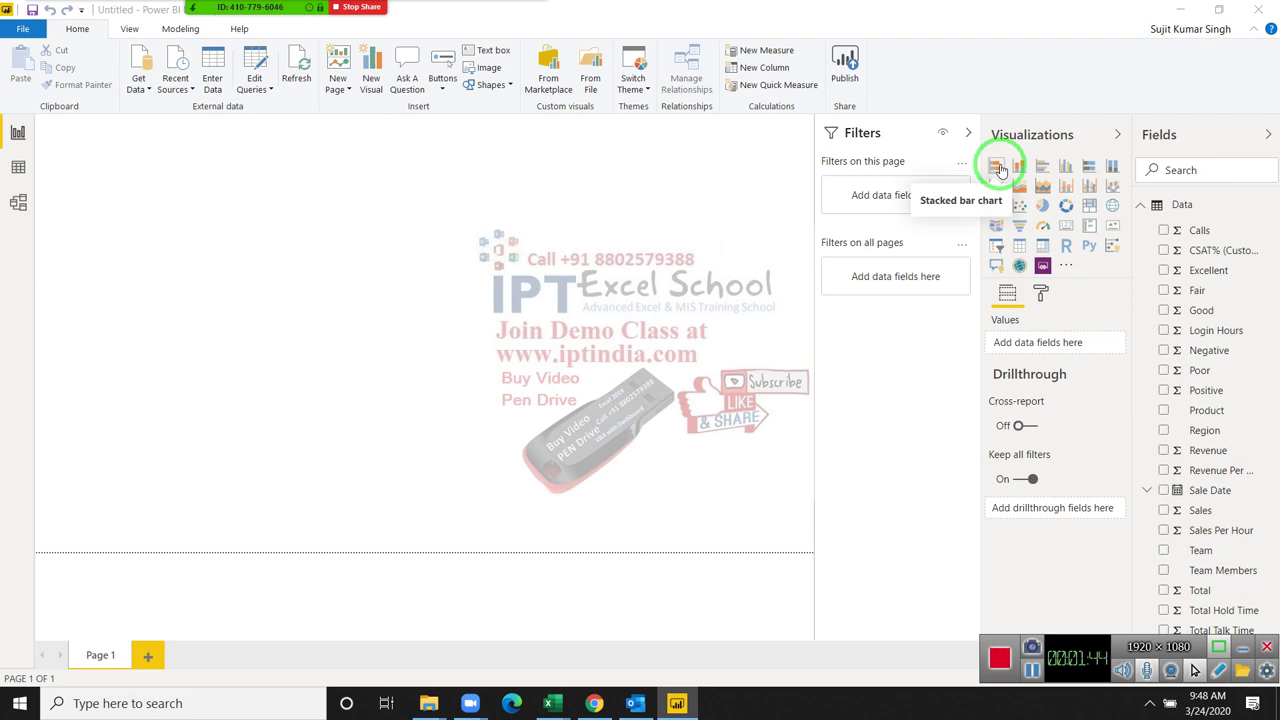
# Step: Add a stacked bar chart visual and enlarge it at the page's top-left
pyautogui.click(1000, 167)
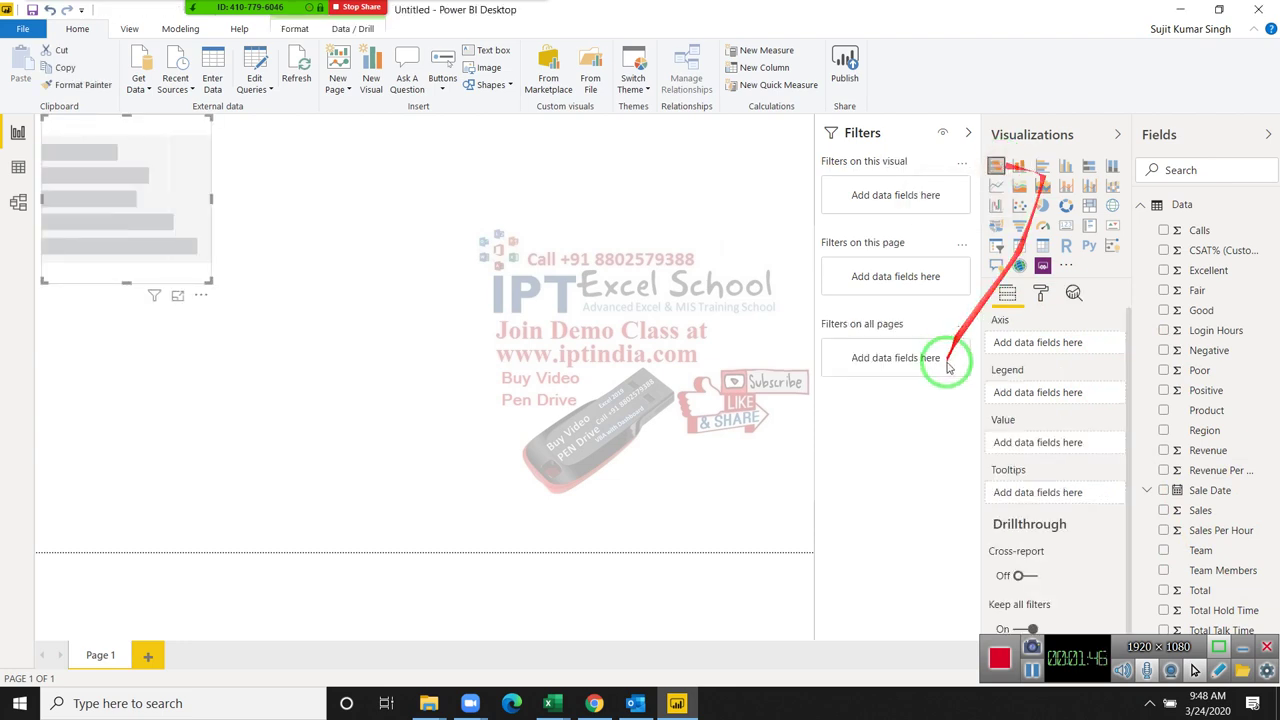
pyautogui.moveTo(211, 279); pyautogui.dragTo(397, 458)
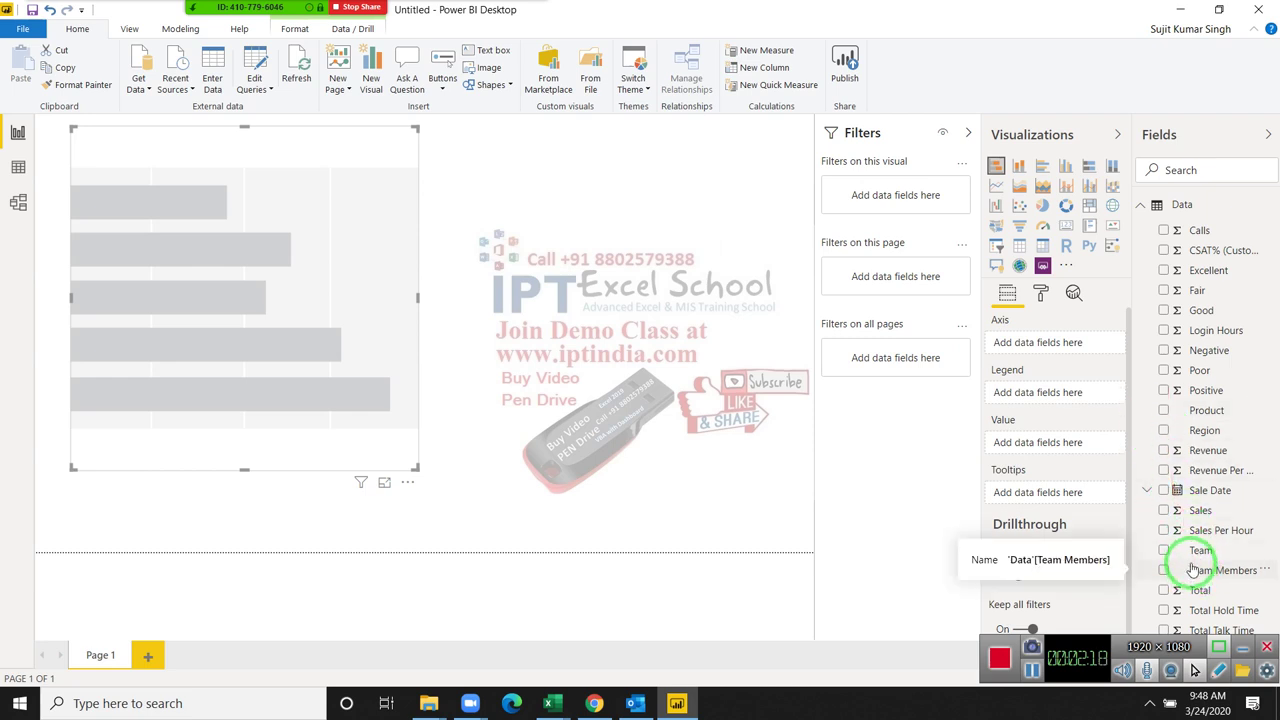
# Step: Plot Sales by Product in the stacked bar chart, briefly trying a Table visual
pyautogui.click(1164, 411)
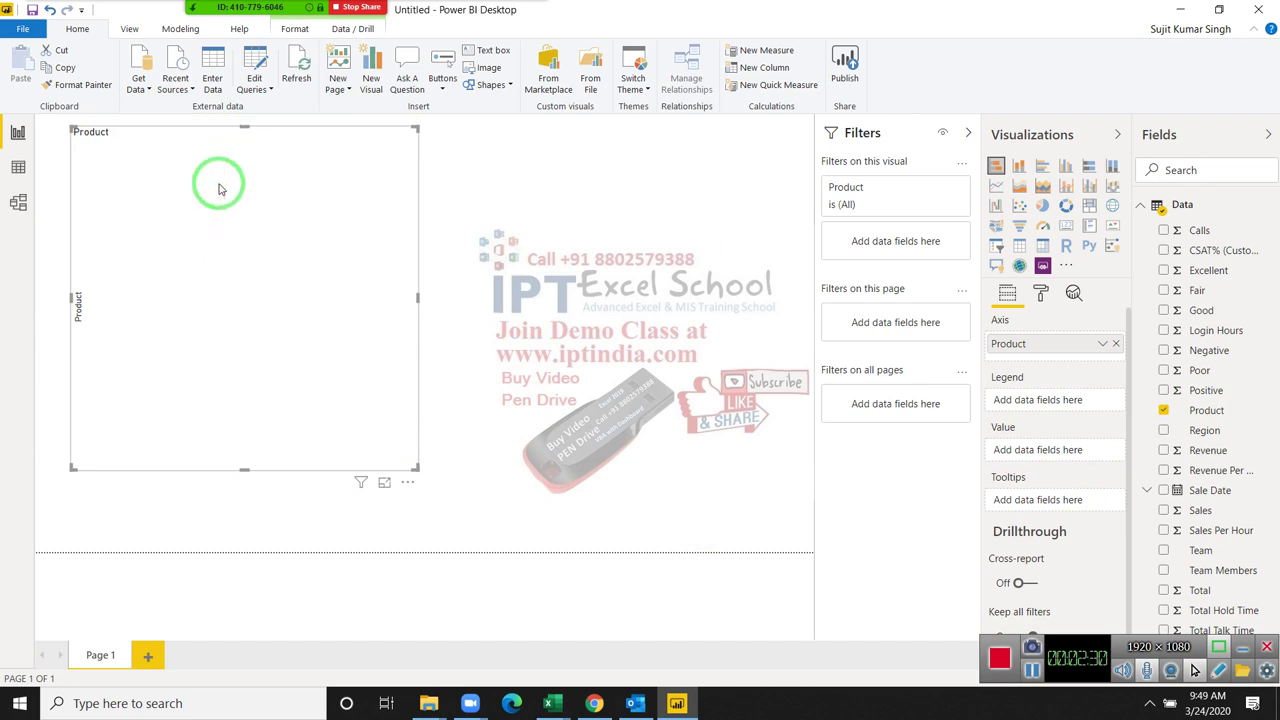
pyautogui.click(1019, 246)
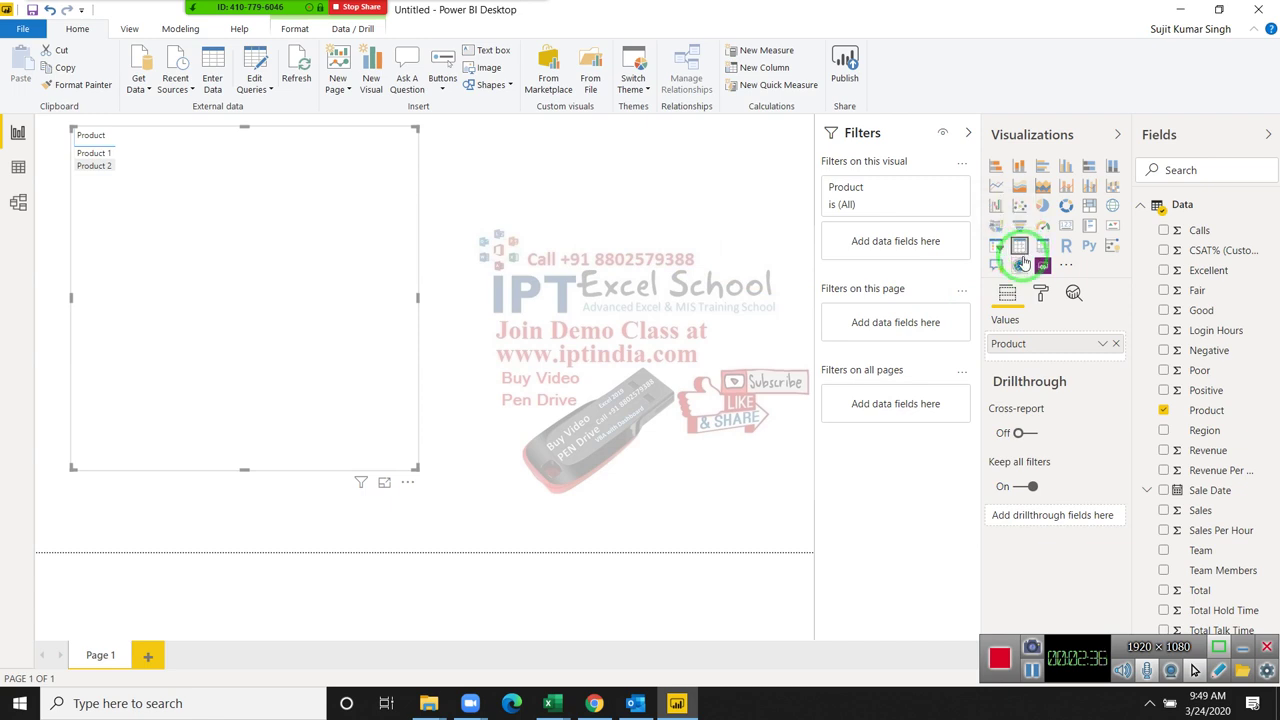
pyautogui.click(995, 165)
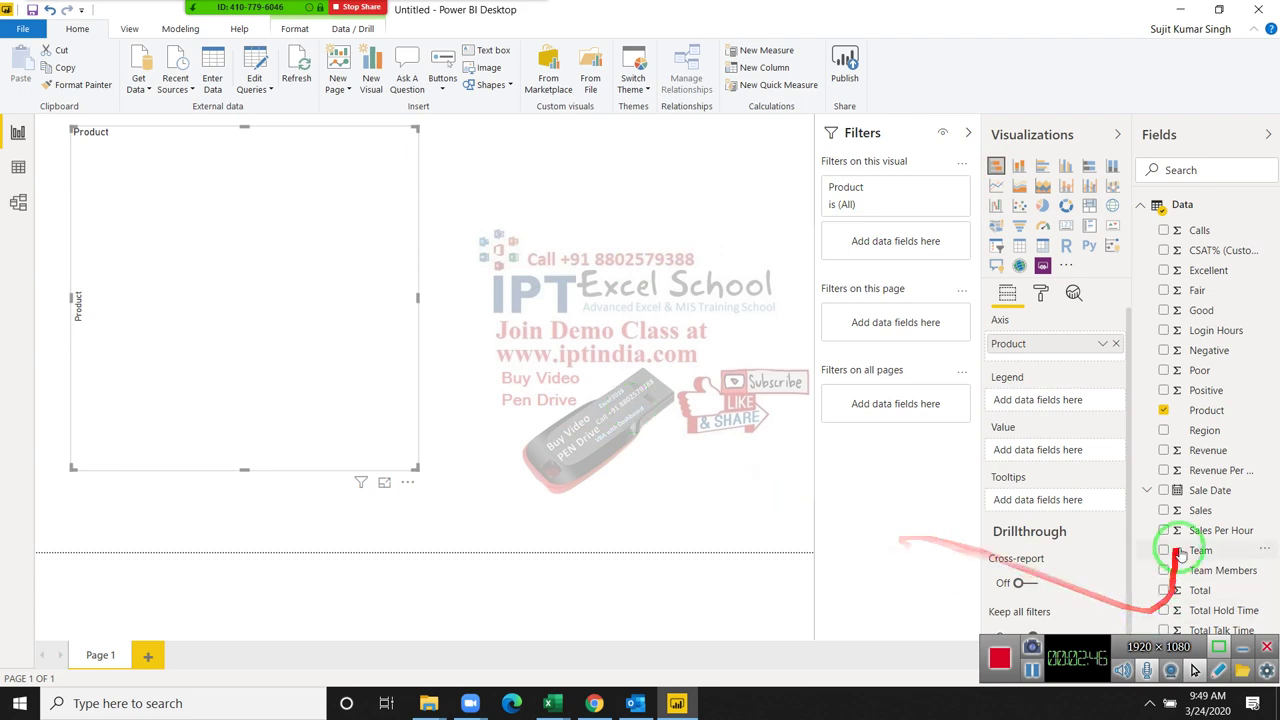
pyautogui.click(1164, 510)
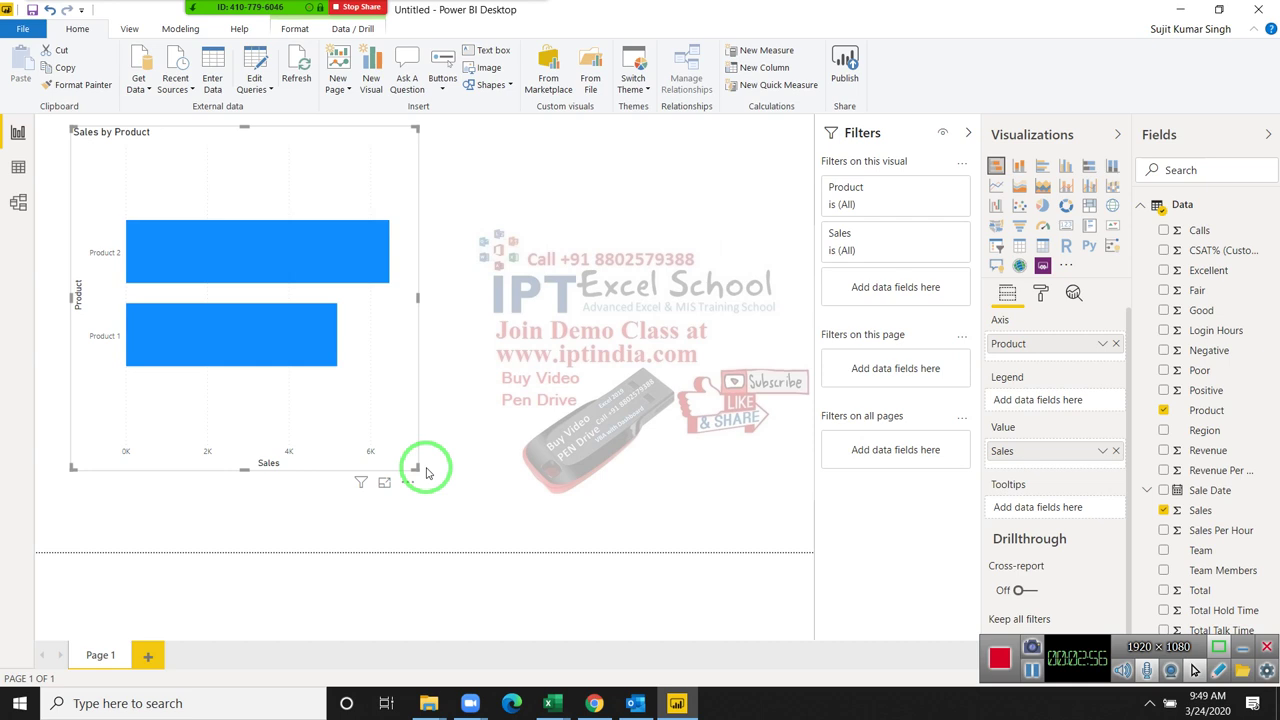
# Step: Add Region as the legend to split each product bar, adjusting the visual's size
pyautogui.moveTo(415, 467); pyautogui.dragTo(480, 517)
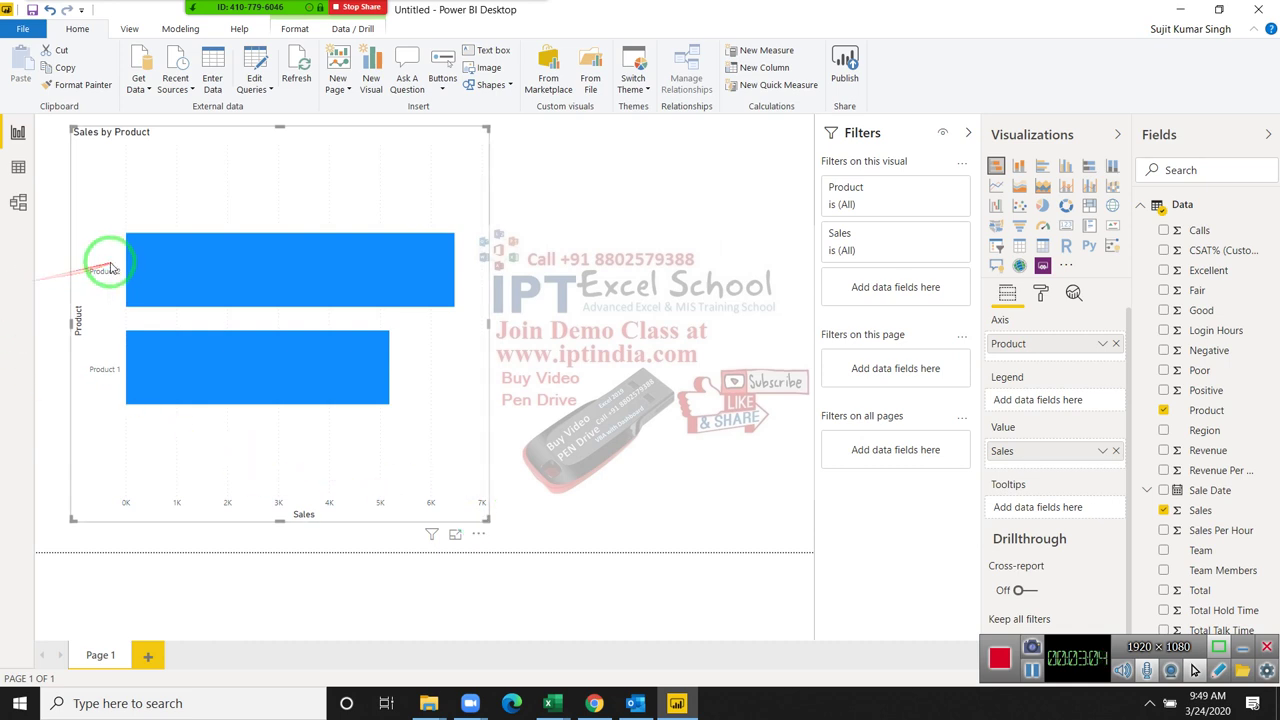
pyautogui.moveTo(163, 268); pyautogui.dragTo(457, 292)
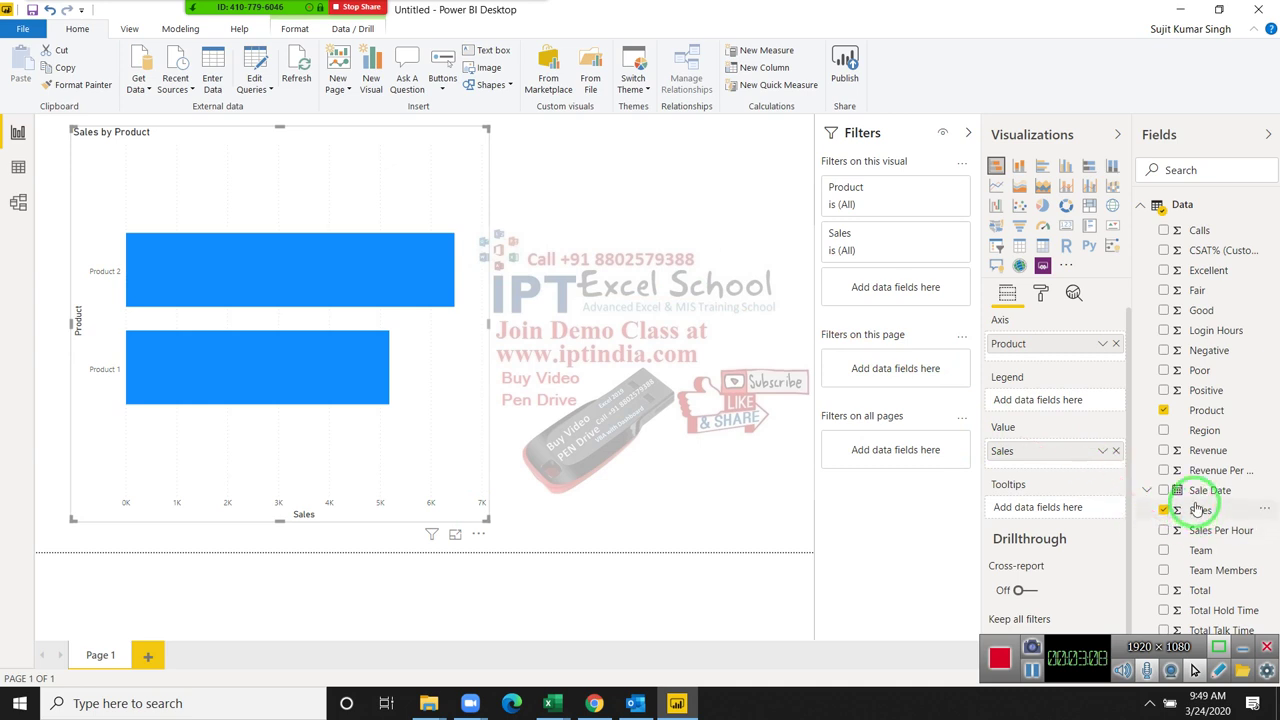
pyautogui.click(1163, 432)
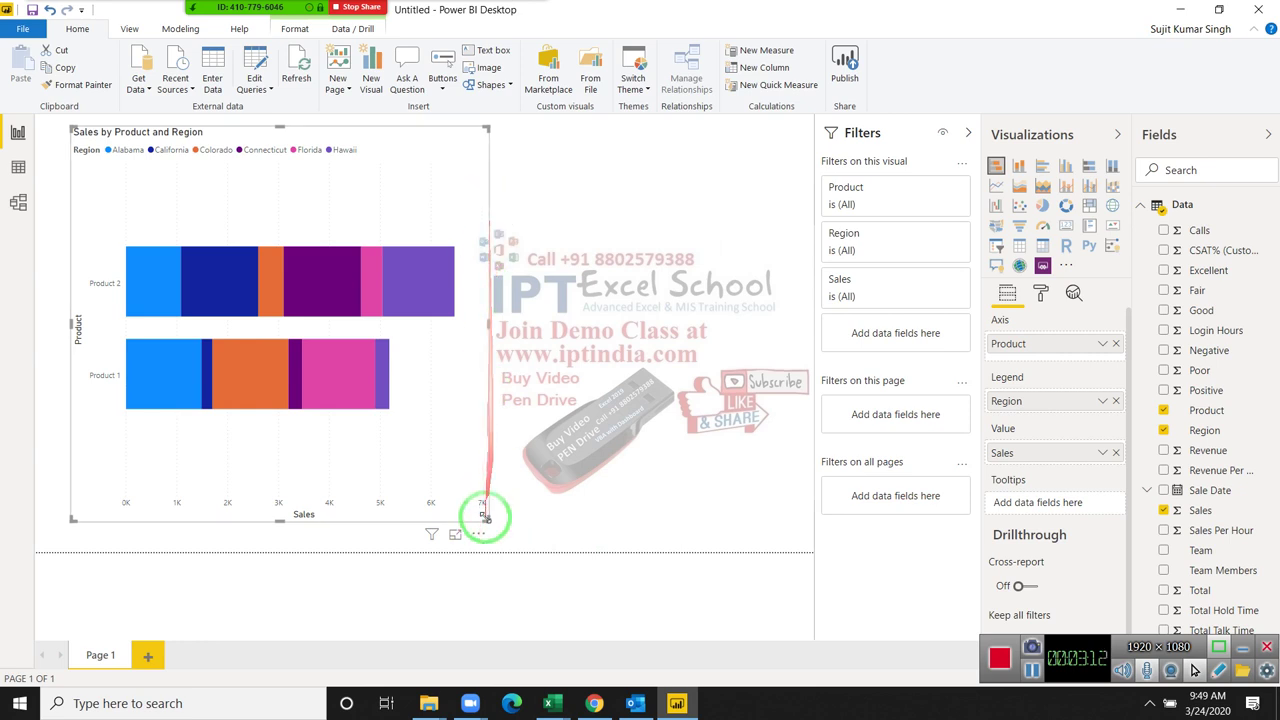
pyautogui.moveTo(488, 519)
pyautogui.mouseDown()
pyautogui.moveTo(427, 420)
pyautogui.moveTo(487, 503)
pyautogui.mouseUp()
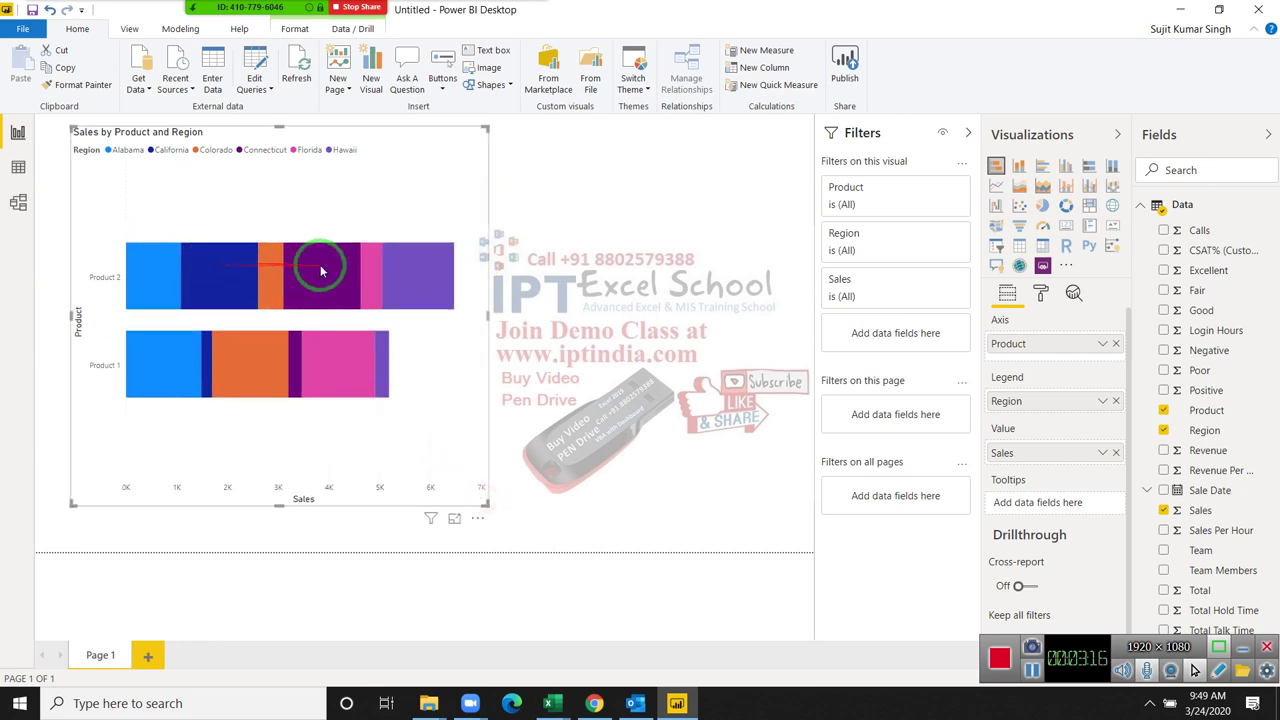
pyautogui.moveTo(405, 281)
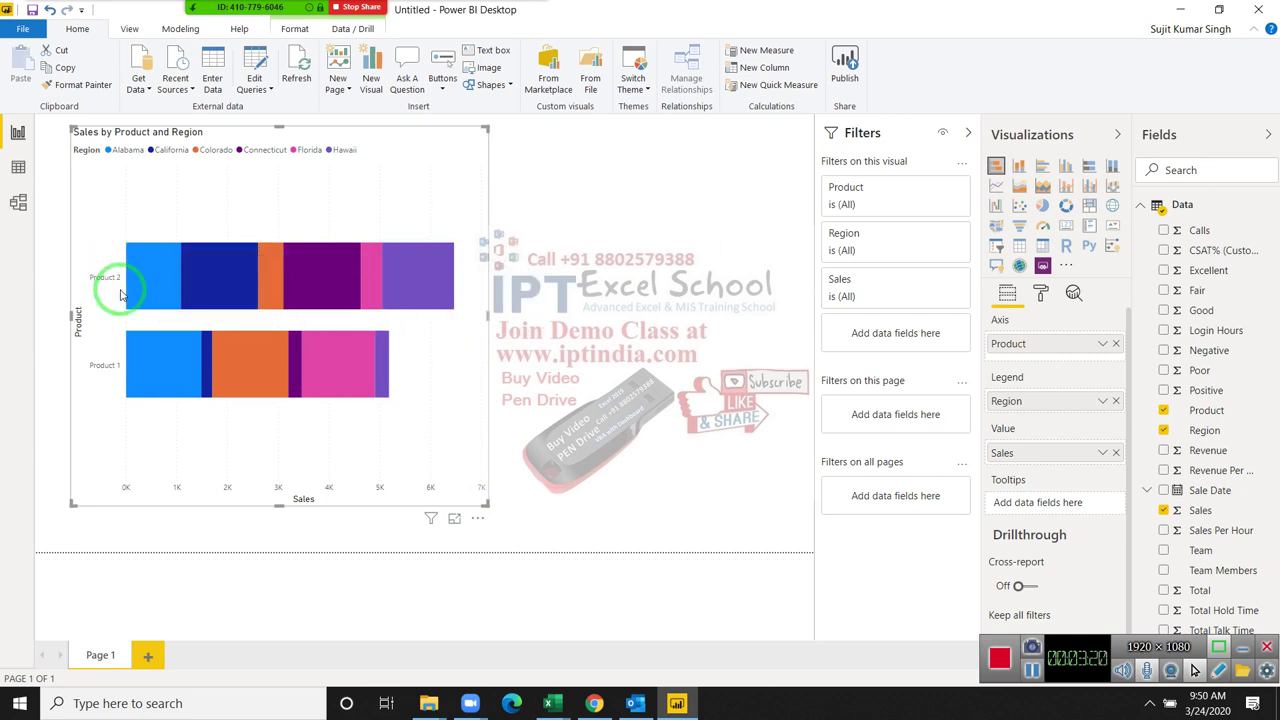
pyautogui.moveTo(264, 376)
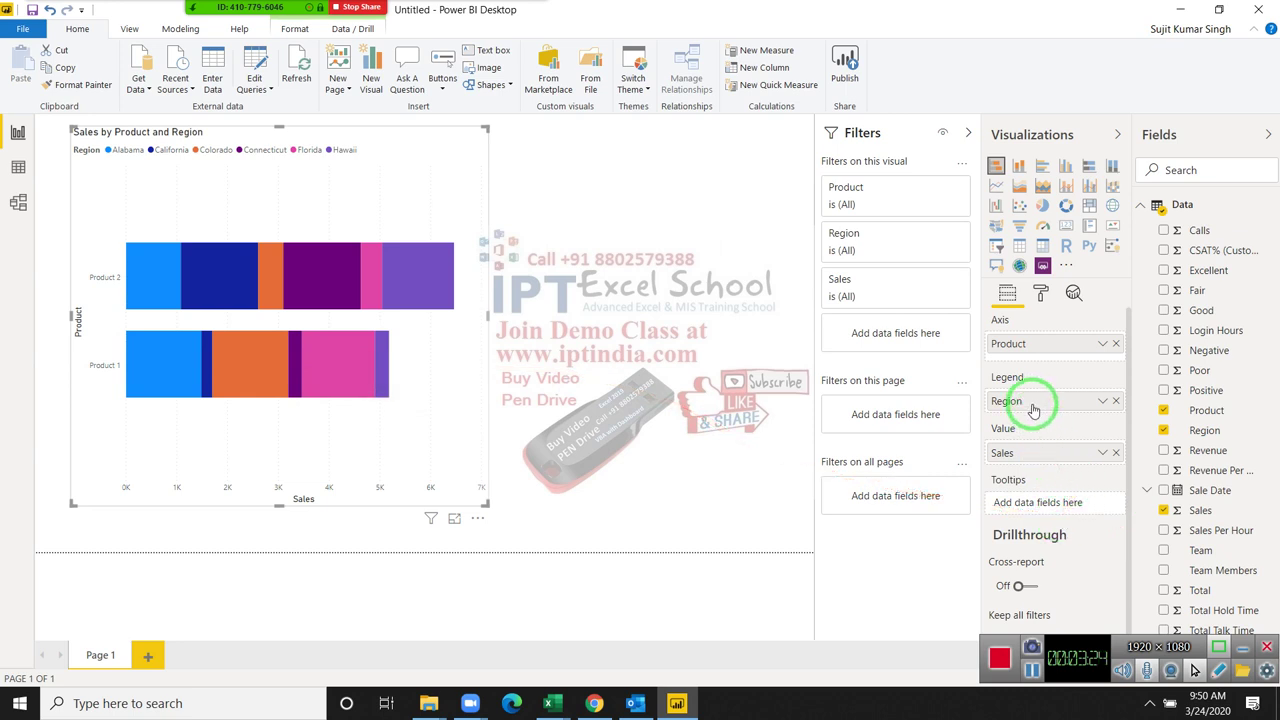
# Step: Move Region from Legend to Axis, with Product placed below it on the Axis
pyautogui.moveTo(1031, 405)
pyautogui.mouseDown()
pyautogui.moveTo(1032, 340)
pyautogui.moveTo(1034, 432)
pyautogui.mouseUp()
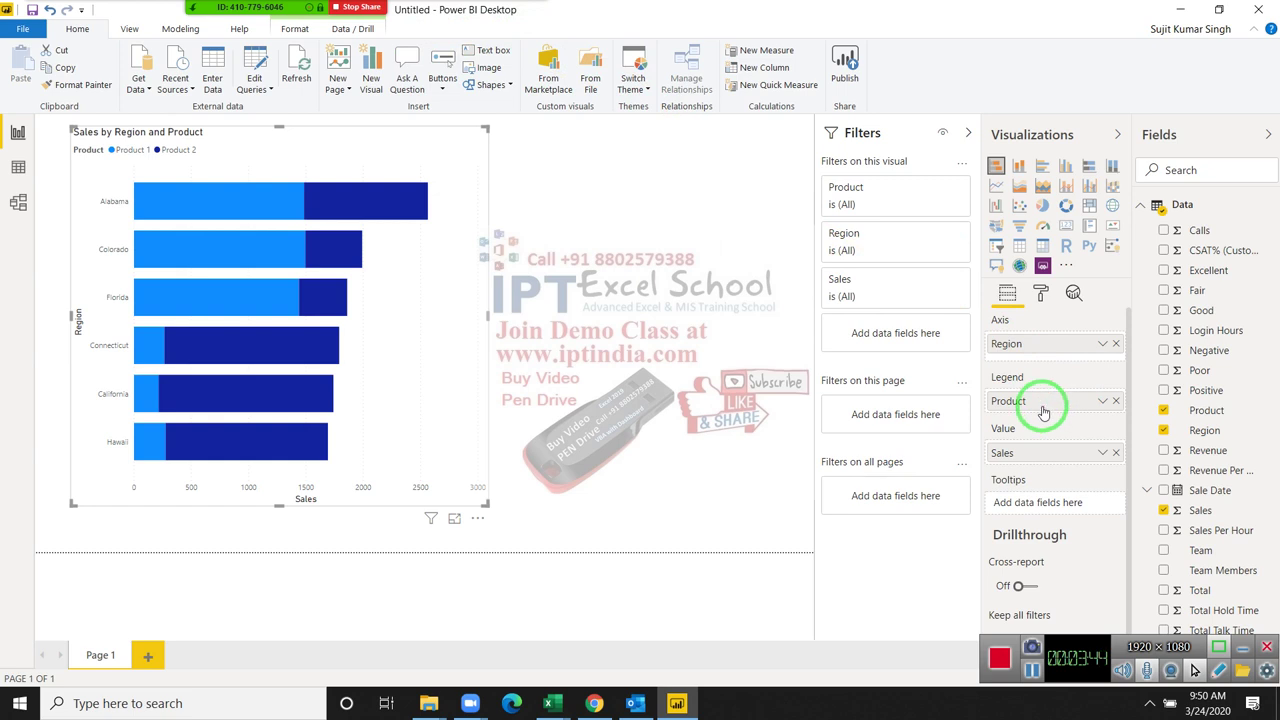
pyautogui.moveTo(1043, 407); pyautogui.dragTo(1052, 362)
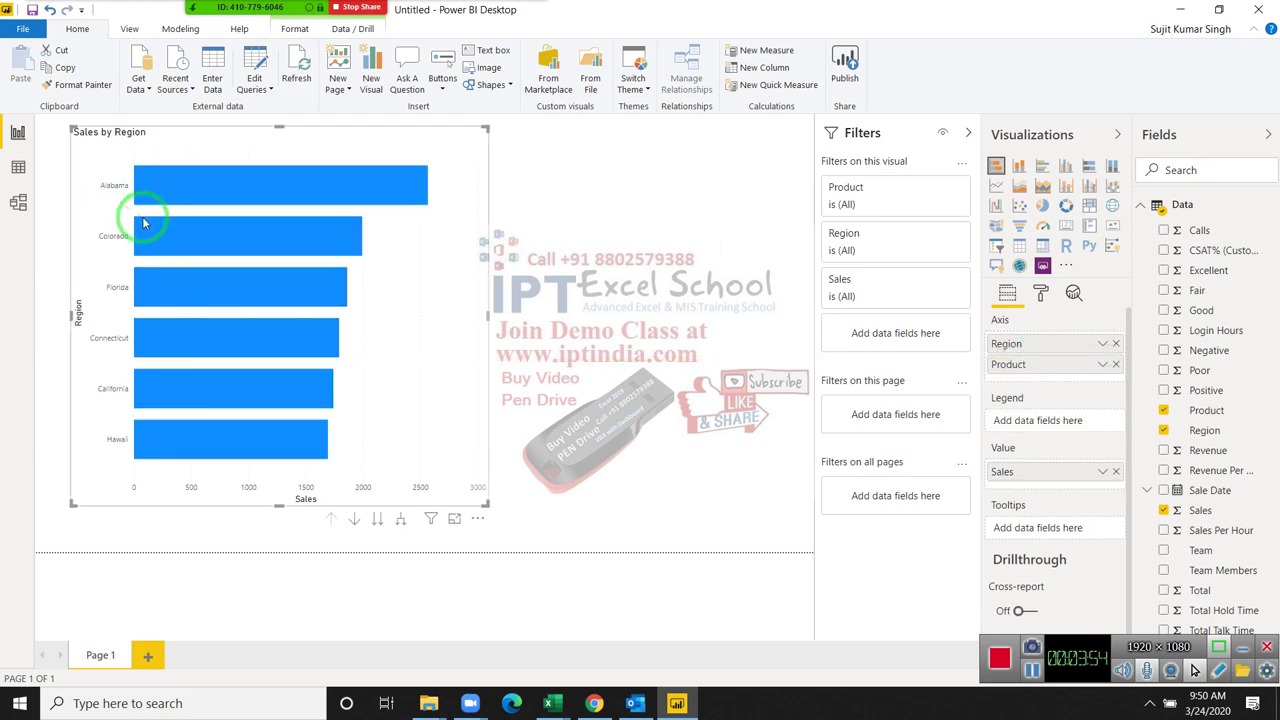
# Step: Cross-highlight the Alabama, Colorado, Florida and California bars, then move Product to the Legend
pyautogui.moveTo(143, 221)
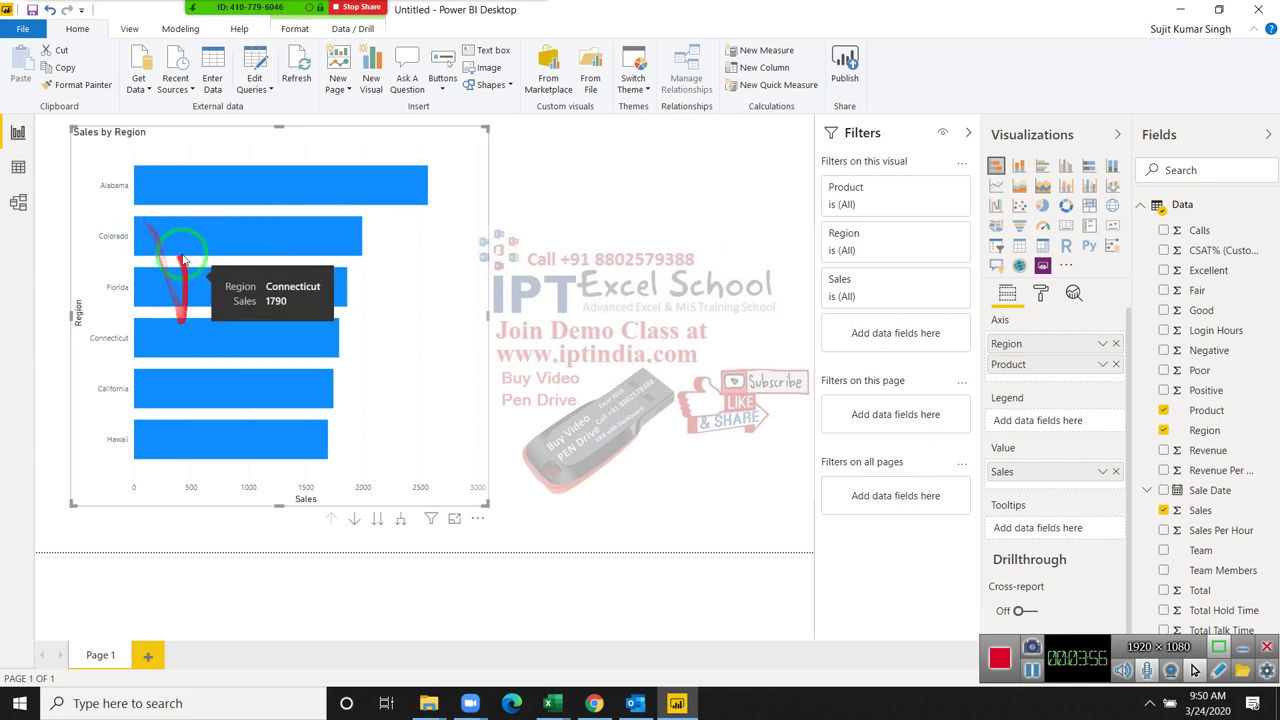
pyautogui.click(155, 192)
pyautogui.click(183, 240)
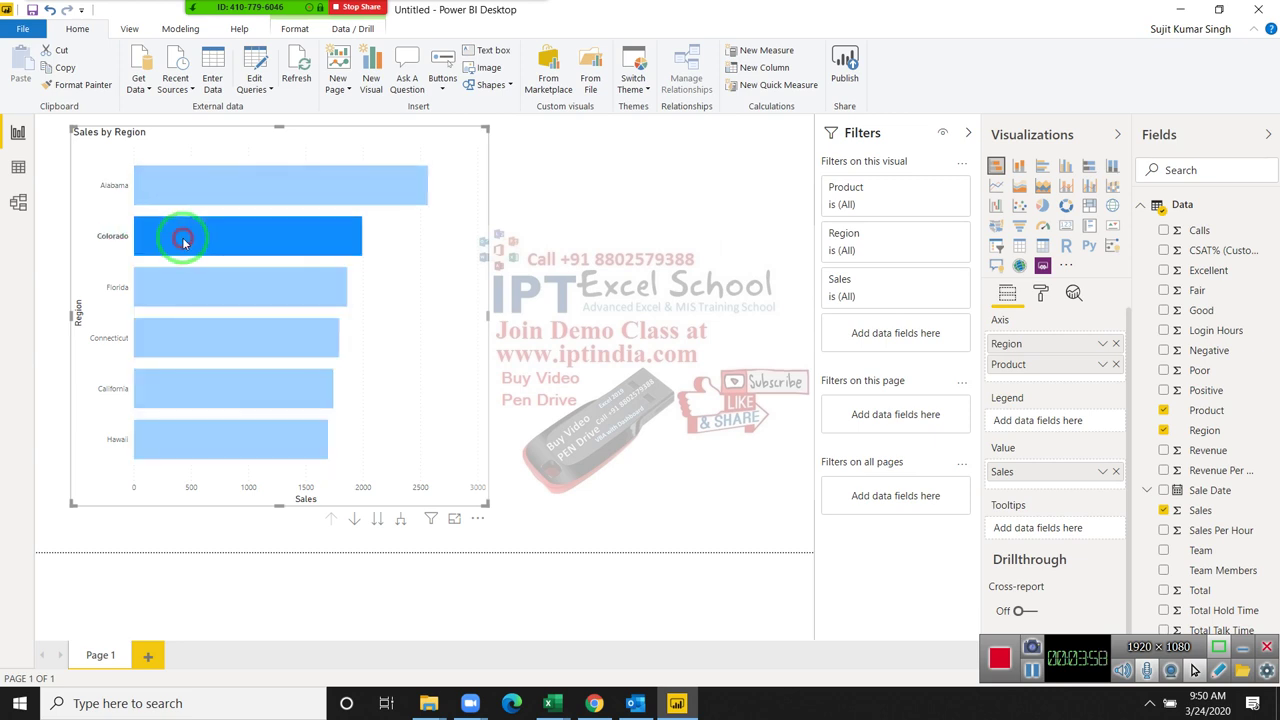
pyautogui.click(191, 294)
pyautogui.click(191, 398)
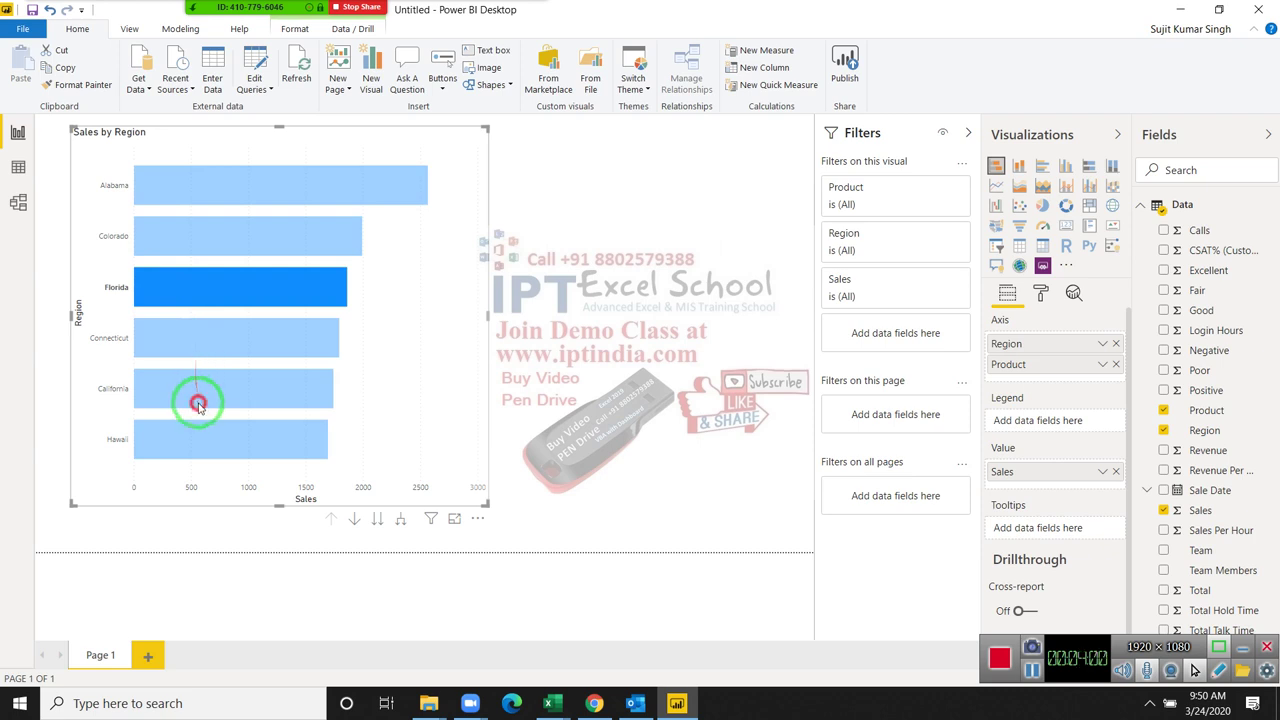
pyautogui.click(369, 418)
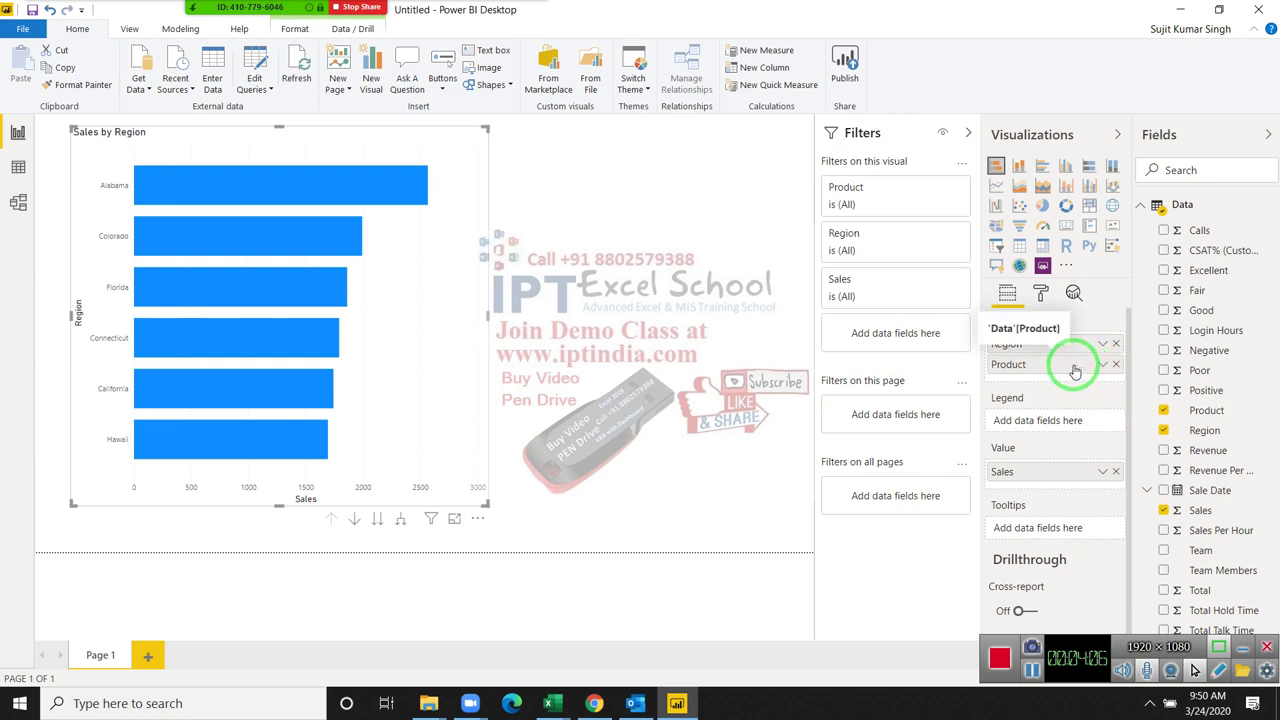
pyautogui.moveTo(1078, 364); pyautogui.dragTo(1068, 423)
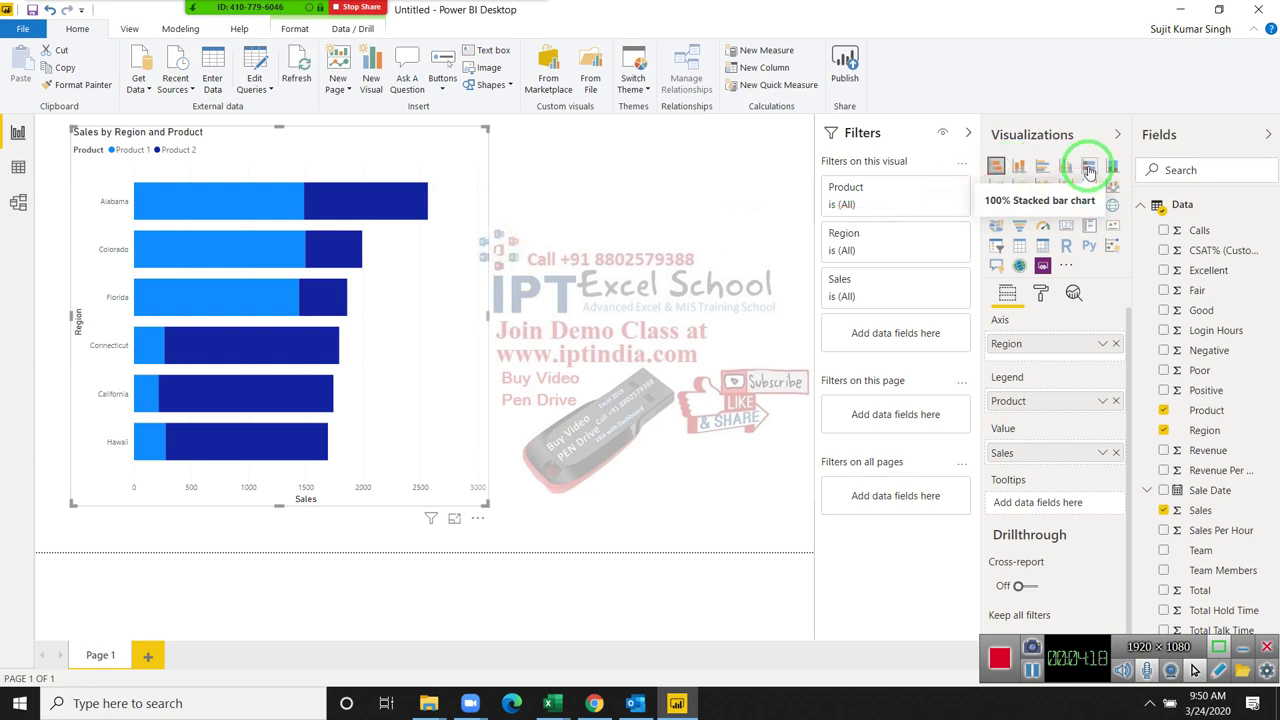
# Step: Switch to a 100% stacked bar chart showing each region's Product 1 and Product 2 share
pyautogui.click(1089, 170)
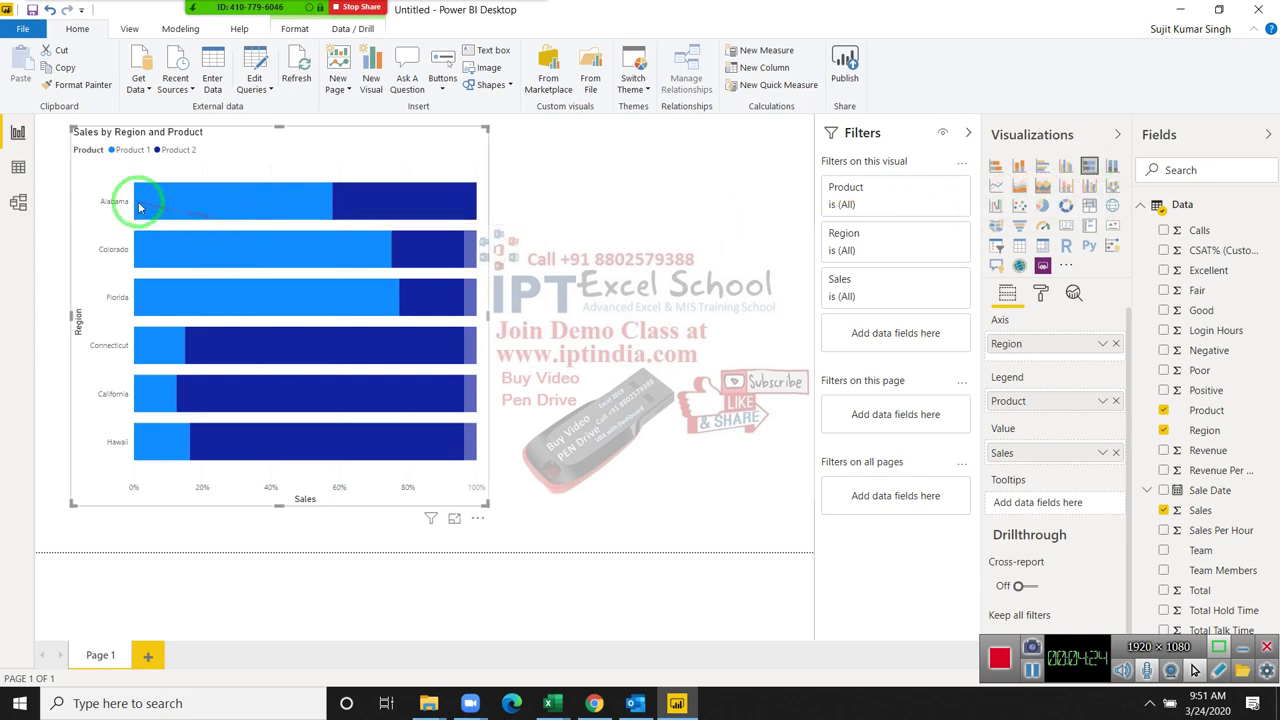
pyautogui.moveTo(139, 207); pyautogui.dragTo(135, 260)
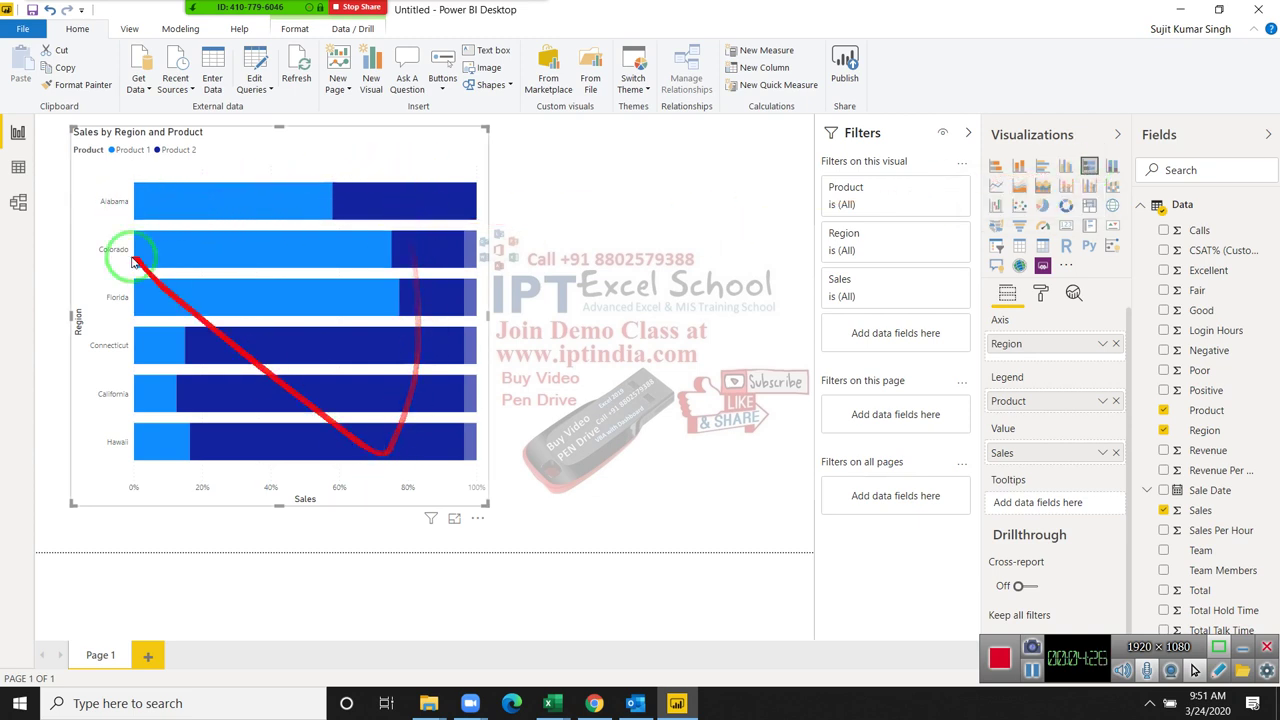
pyautogui.moveTo(157, 206)
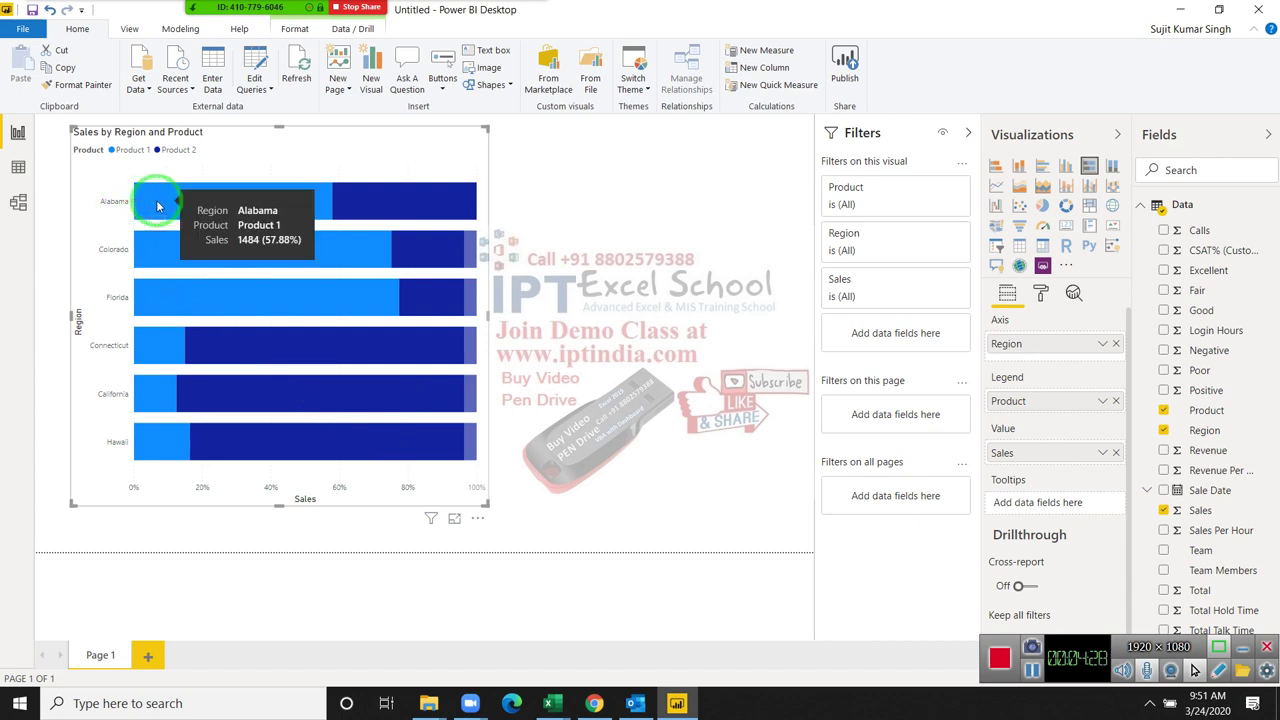
pyautogui.moveTo(361, 194); pyautogui.dragTo(316, 194)
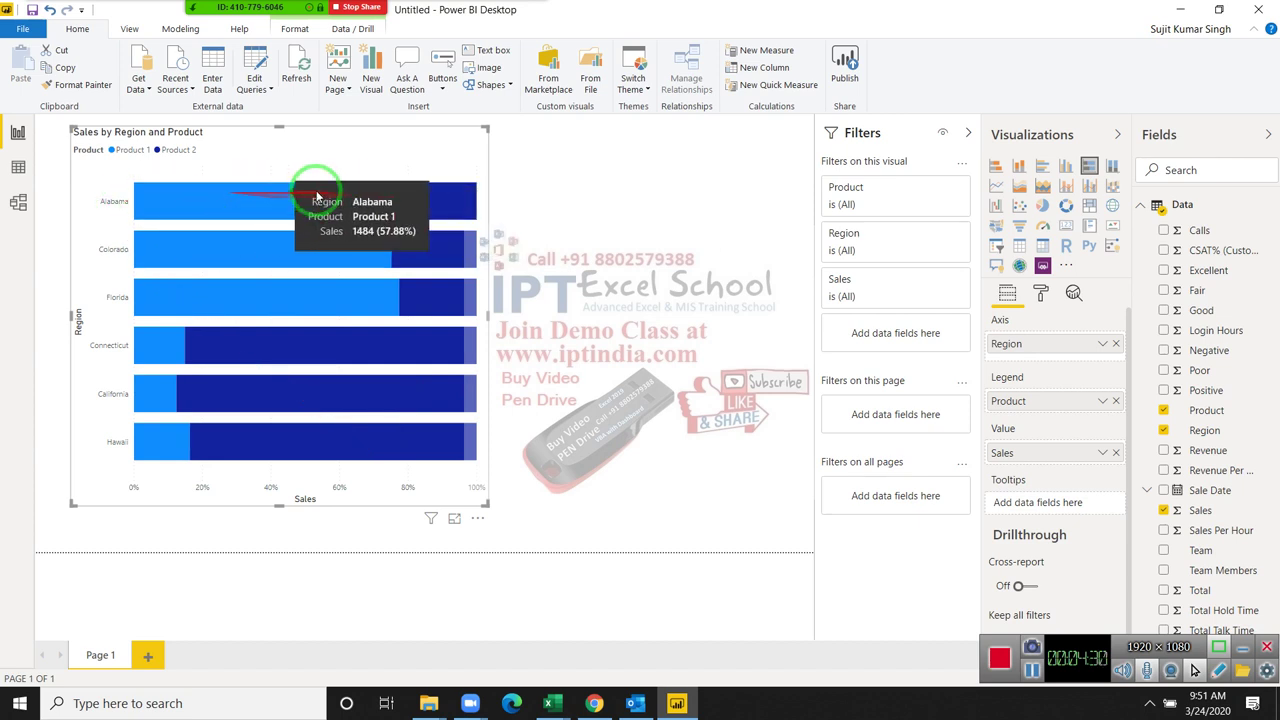
pyautogui.moveTo(380, 206)
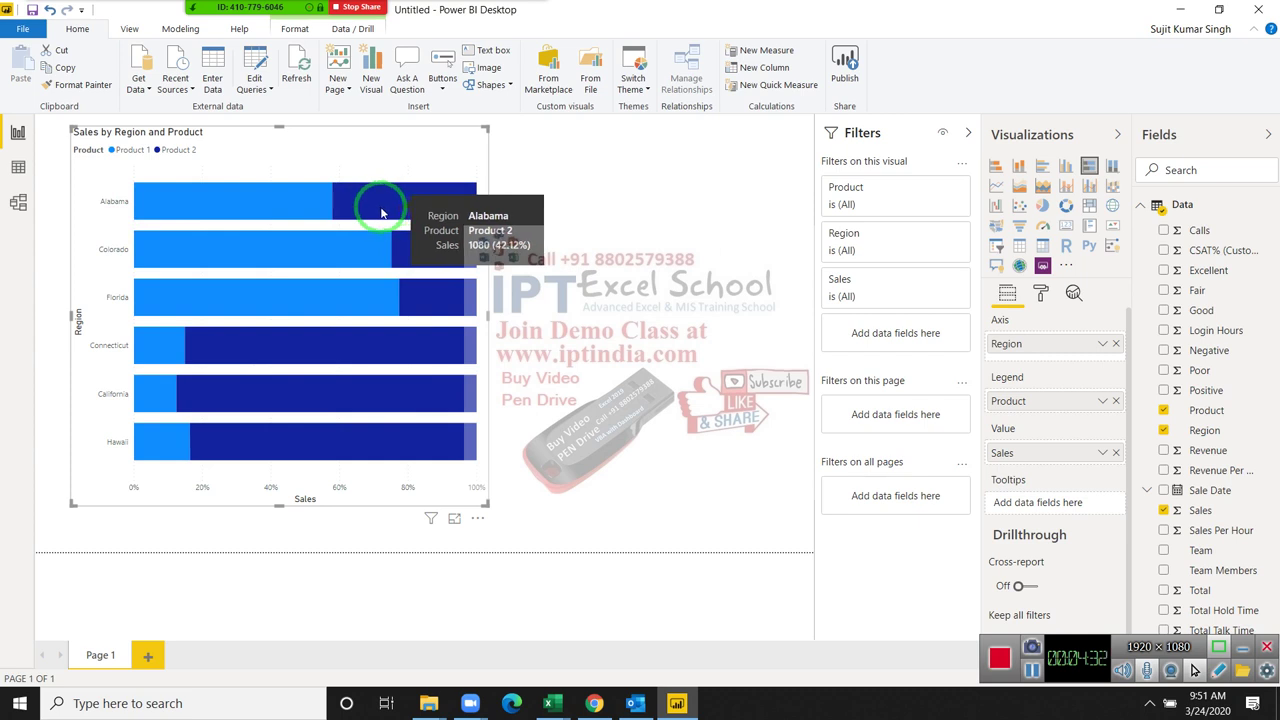
pyautogui.moveTo(279, 212)
pyautogui.moveTo(279, 212); pyautogui.dragTo(829, 209)
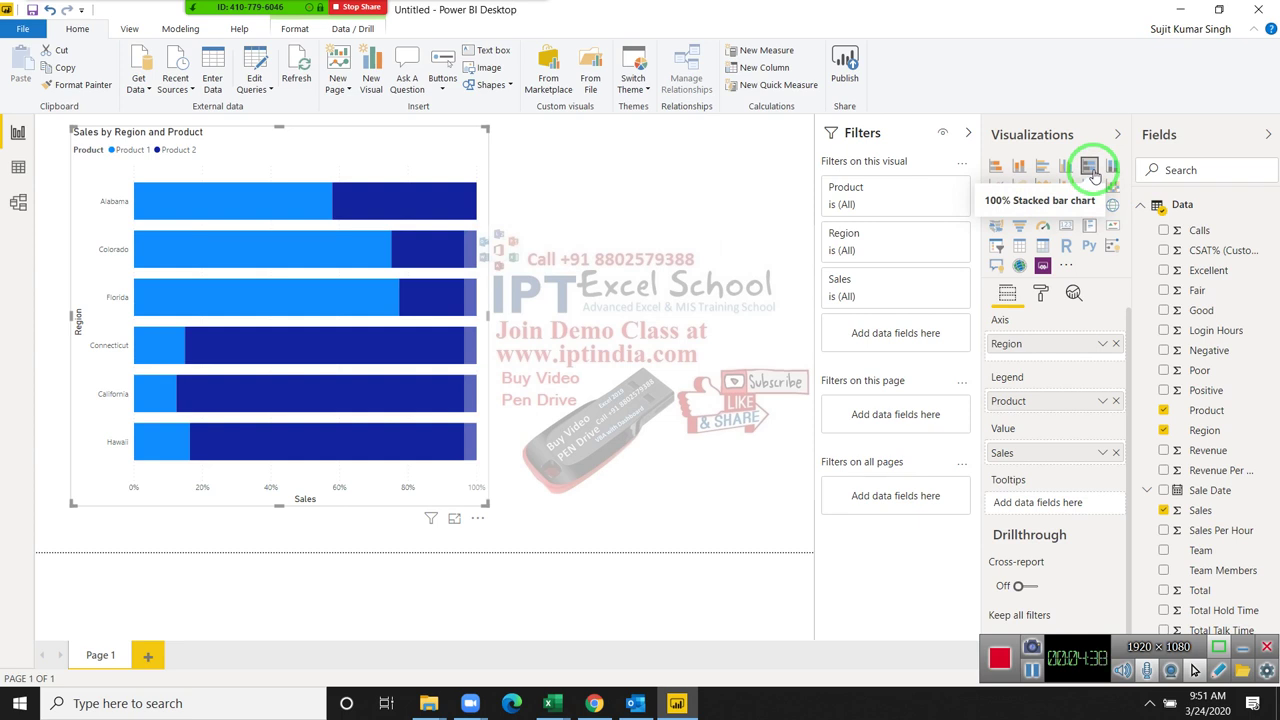
pyautogui.moveTo(250, 155); pyautogui.dragTo(985, 167)
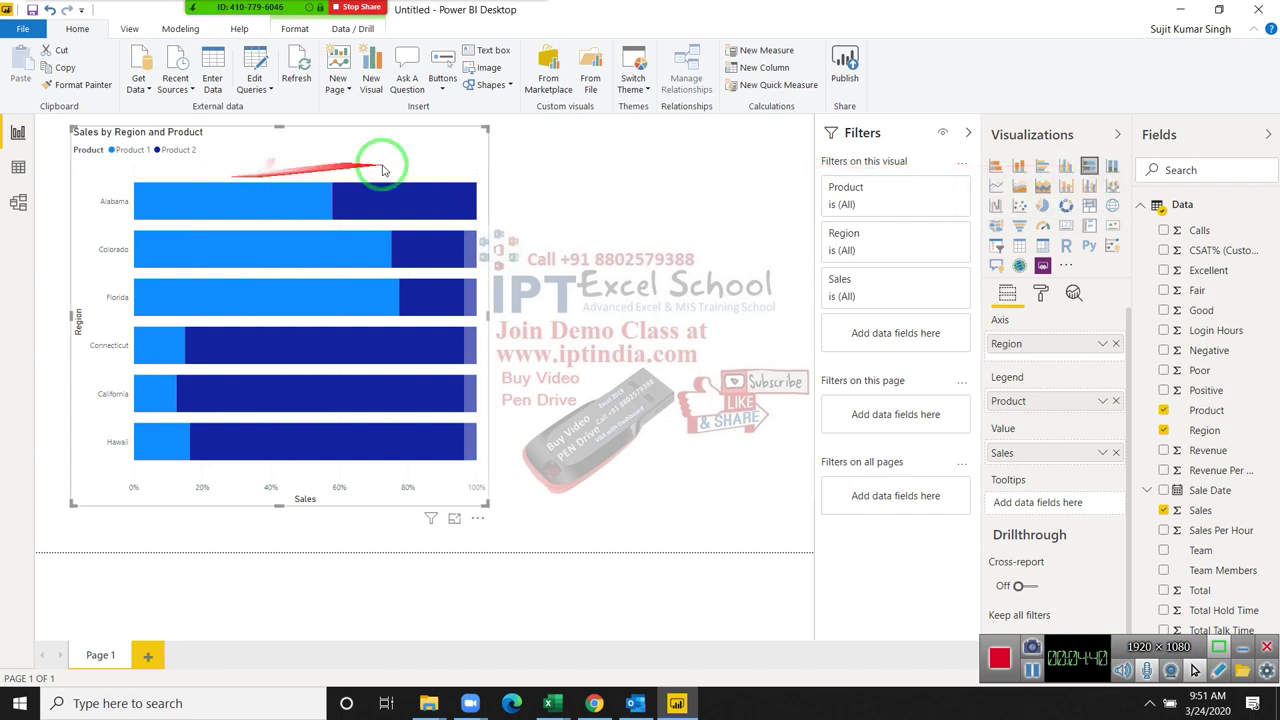
# Step: Try stacked bar and stacked column layouts, then settle on a clustered bar chart with Product 1 and 2 side by side
pyautogui.click(995, 167)
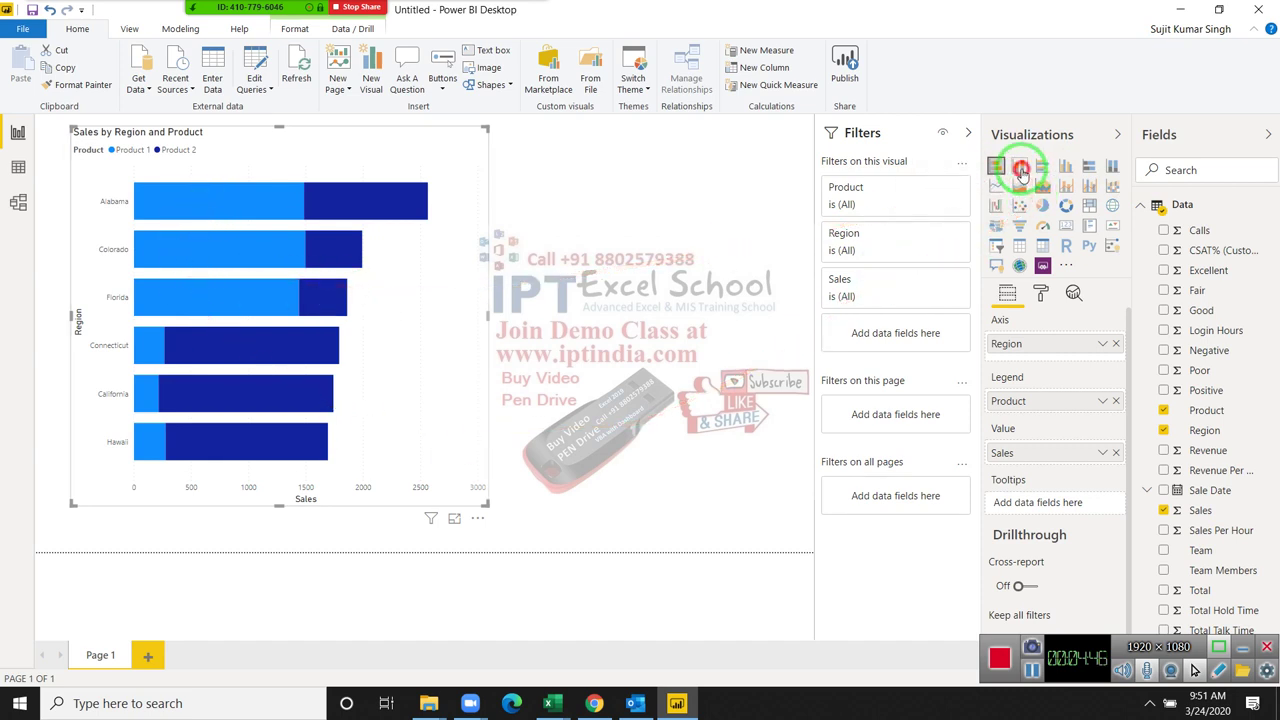
pyautogui.click(1020, 168)
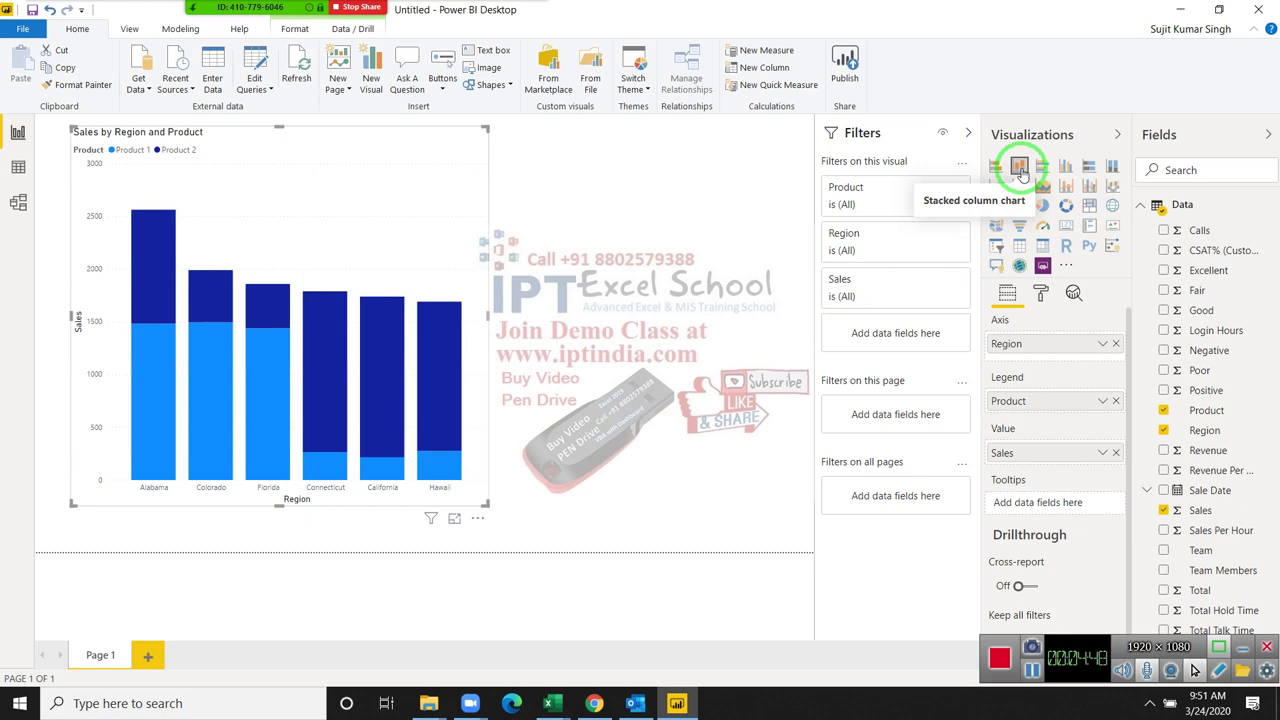
pyautogui.click(995, 167)
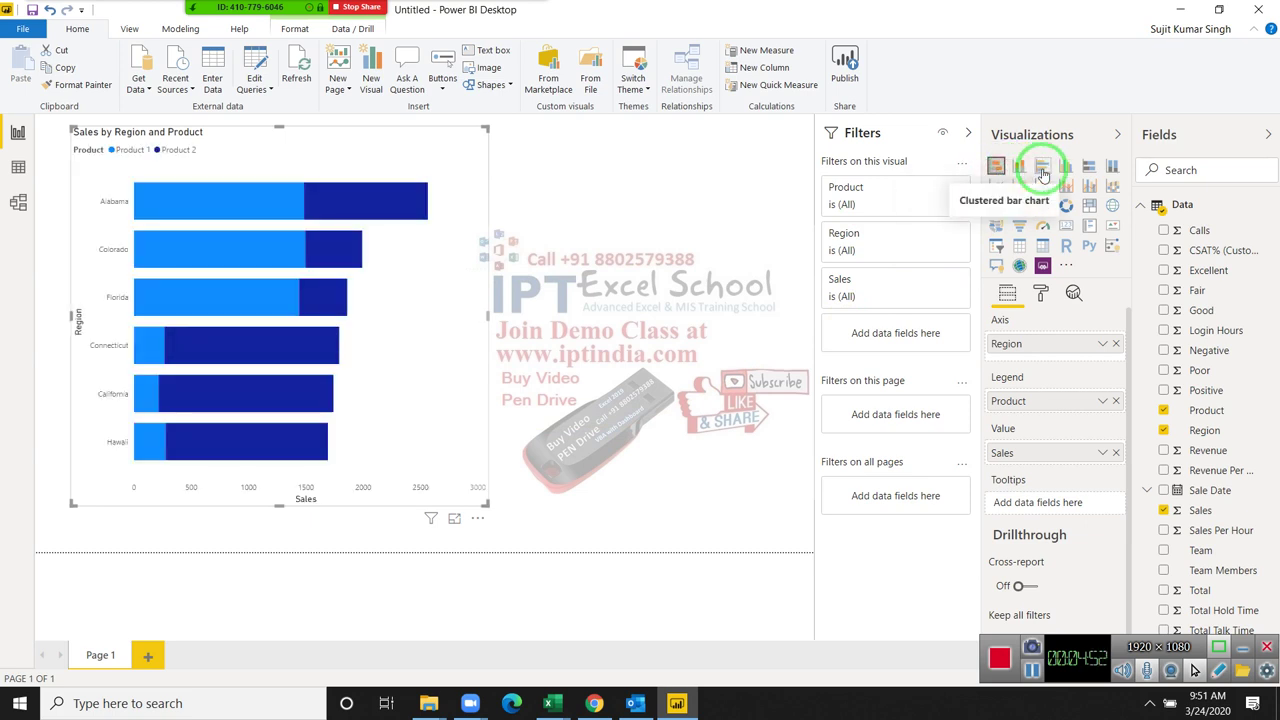
pyautogui.click(1043, 170)
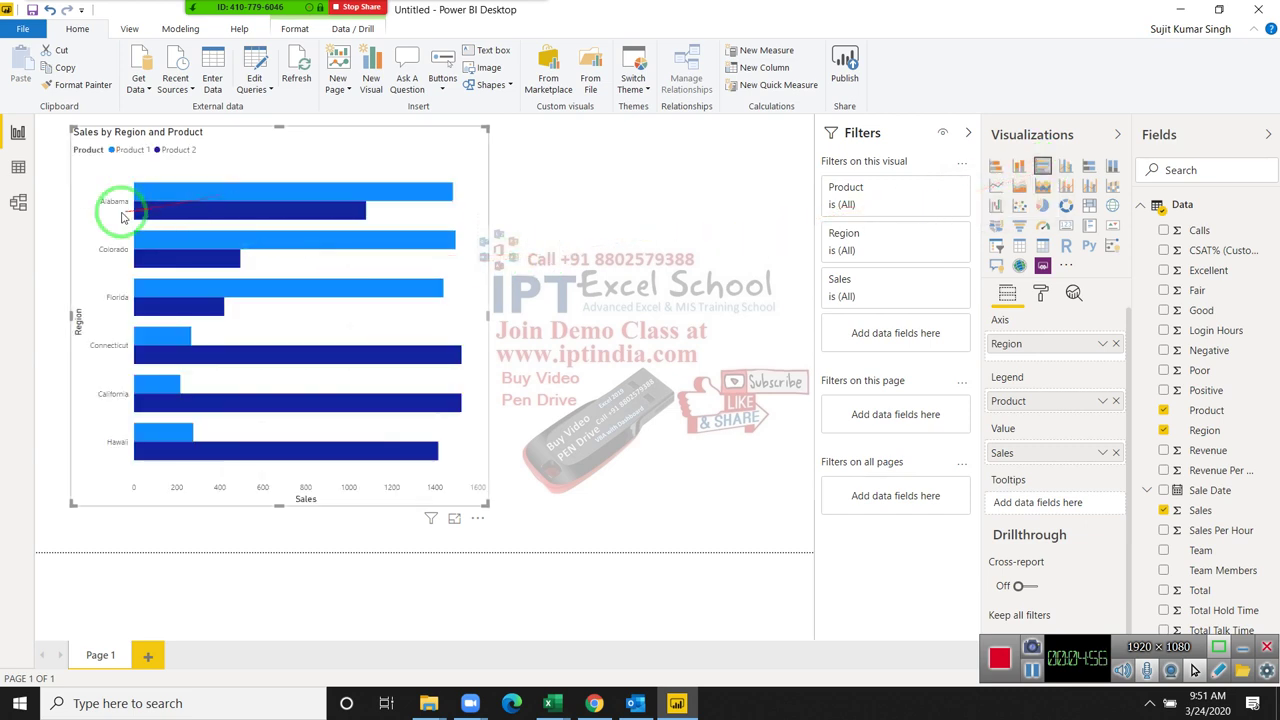
pyautogui.moveTo(147, 197)
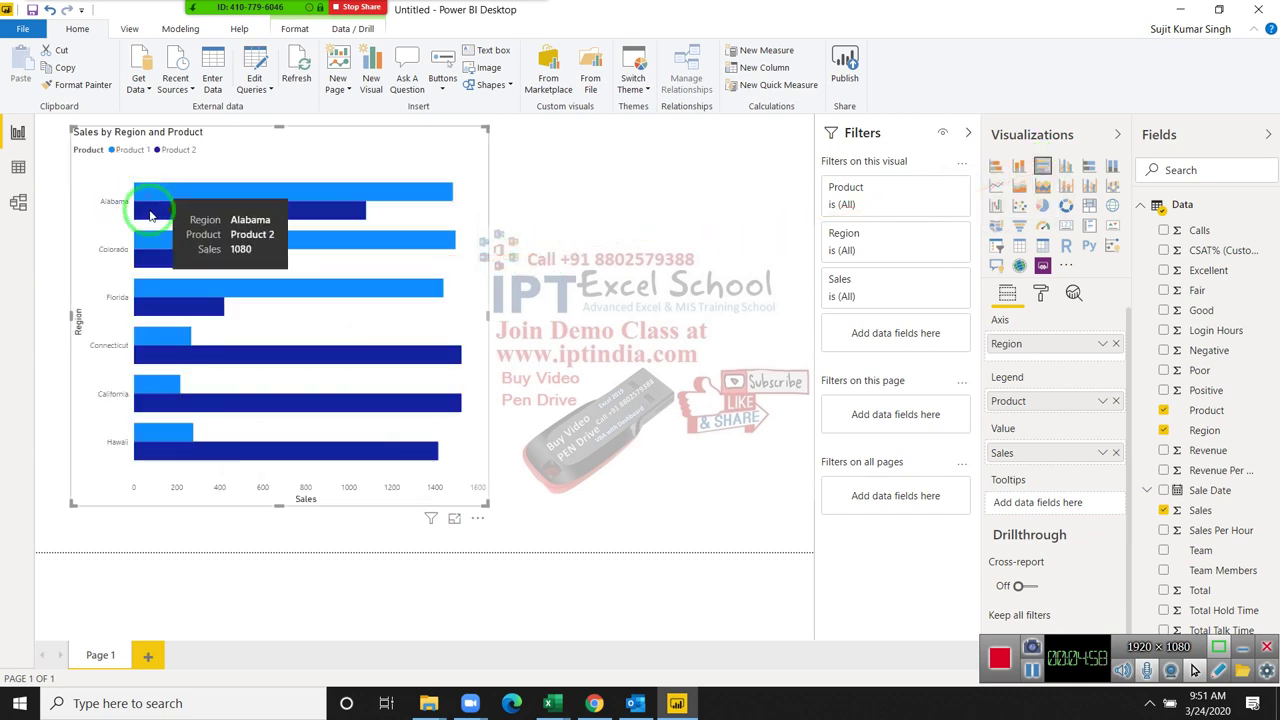
pyautogui.moveTo(156, 261)
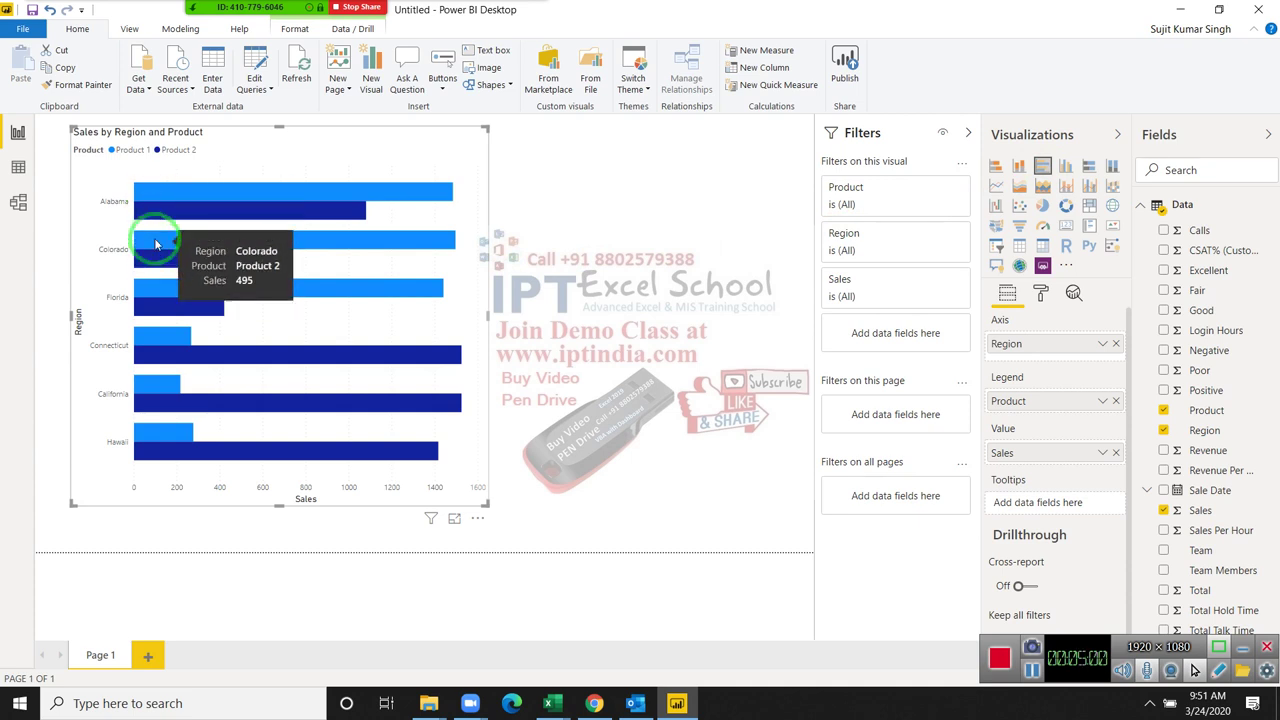
pyautogui.moveTo(162, 311)
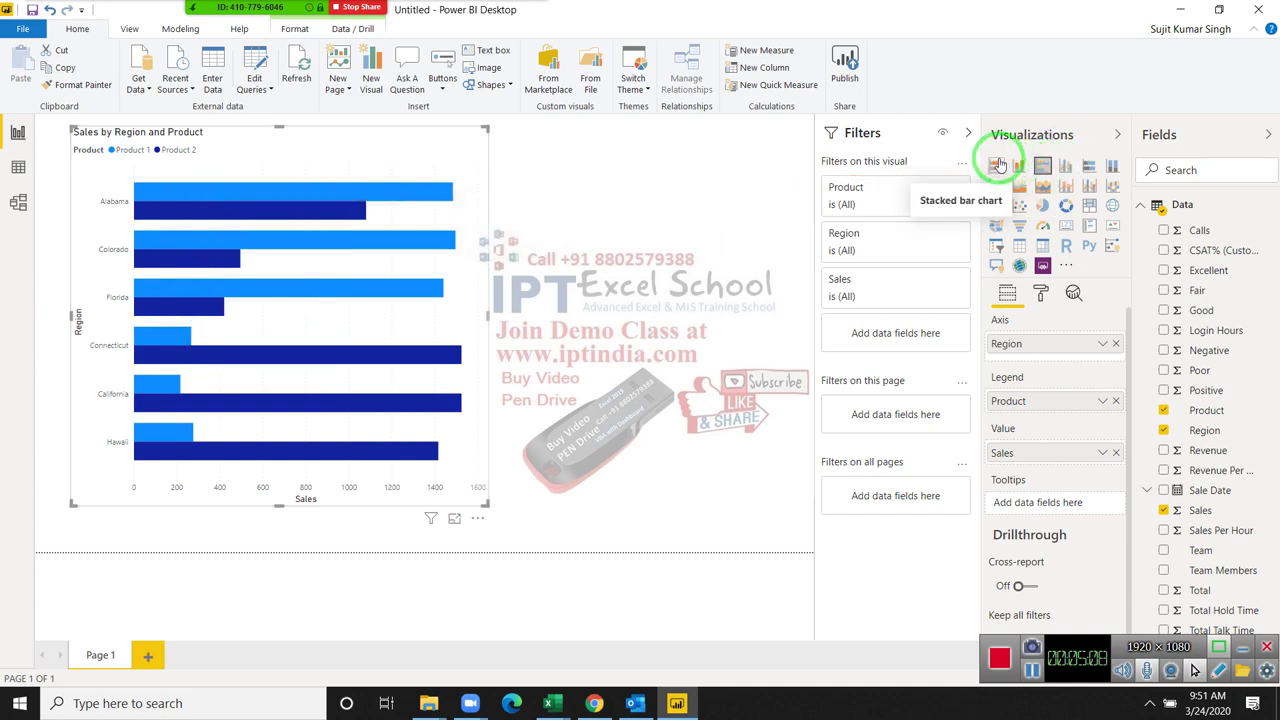
# Step: Switch the chart back to stacked bars so Product 1 and Product 2 stack within each region
pyautogui.click(998, 164)
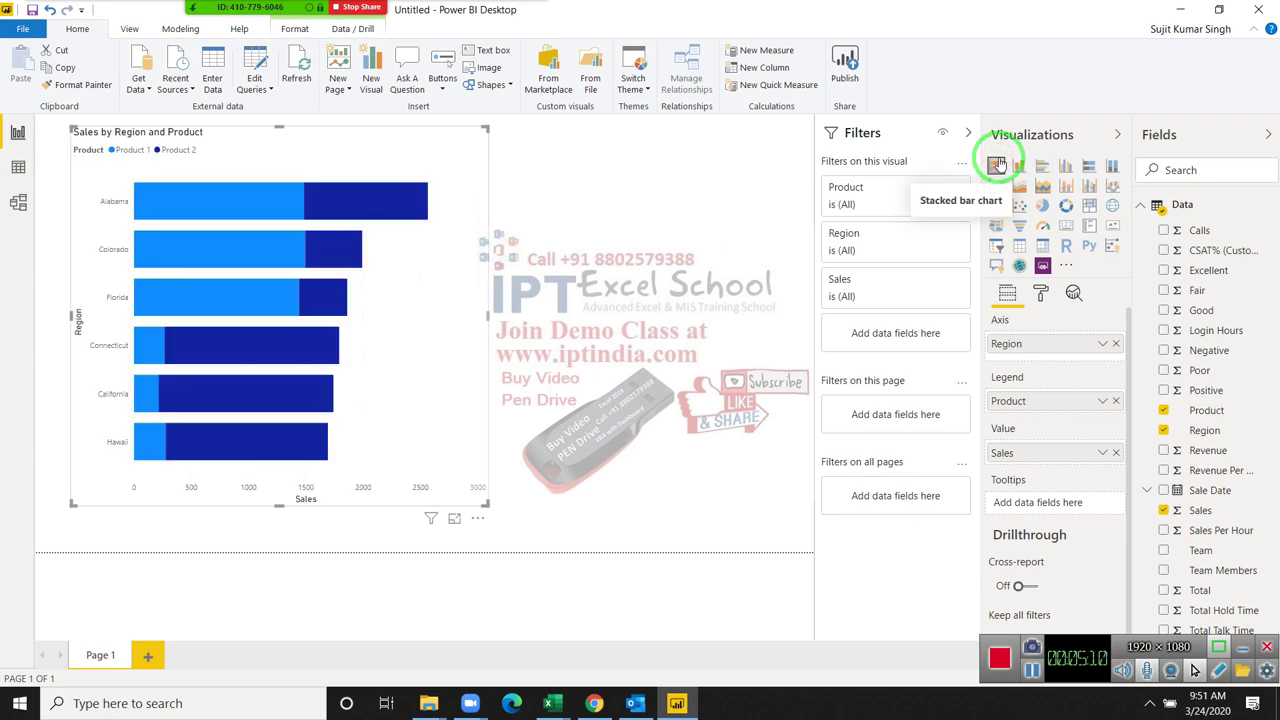
pyautogui.moveTo(264, 234)
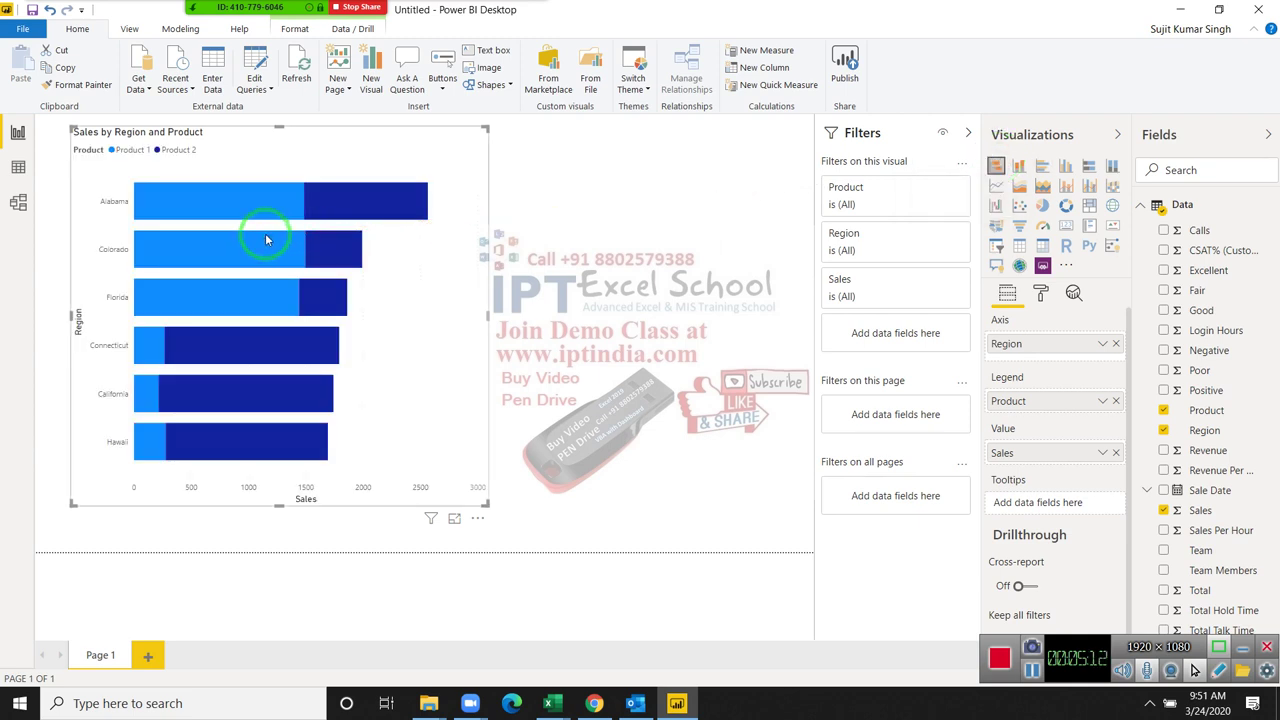
pyautogui.moveTo(270, 236); pyautogui.dragTo(872, 420)
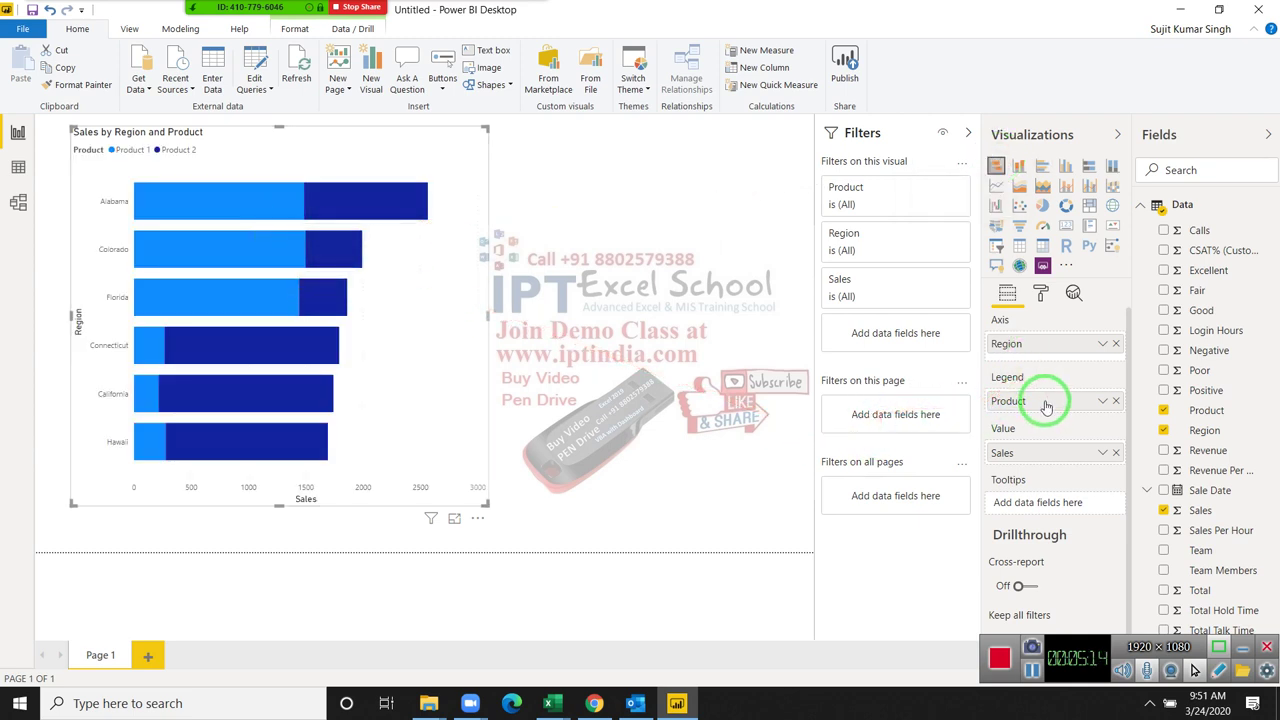
pyautogui.moveTo(1046, 406)
pyautogui.mouseDown()
pyautogui.moveTo(34, 266)
pyautogui.moveTo(1114, 206)
pyautogui.mouseUp()
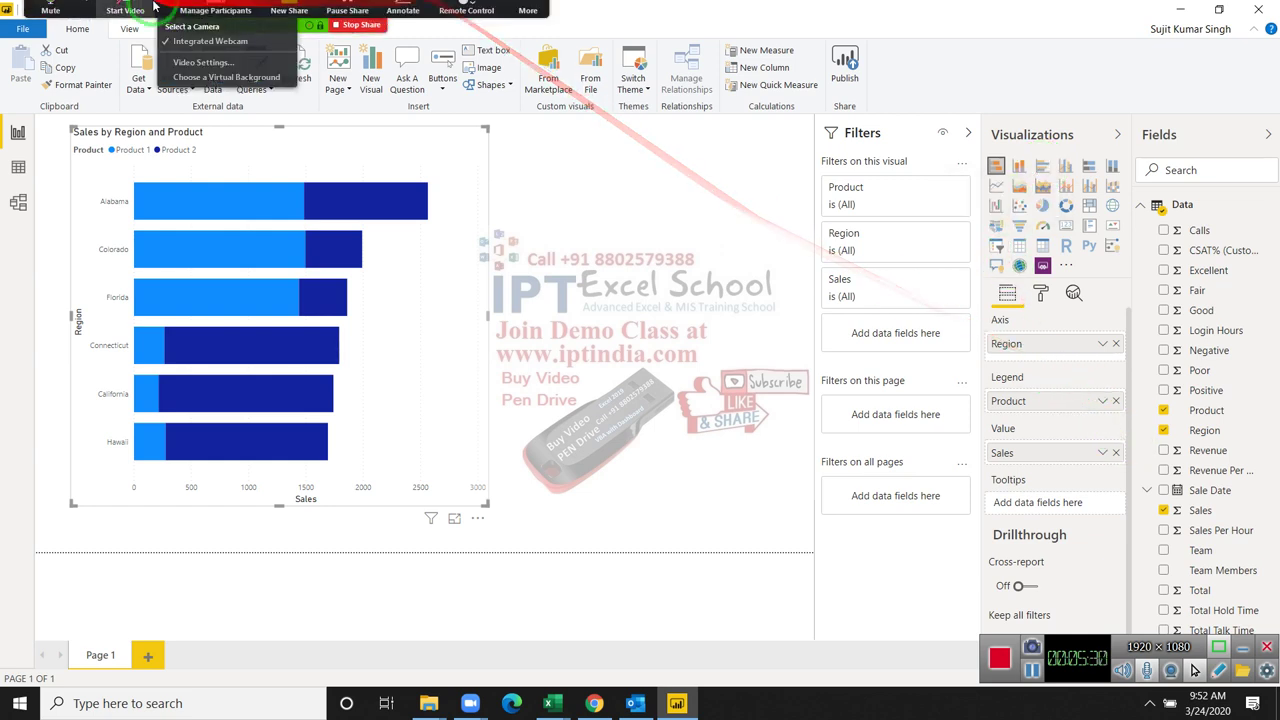
pyautogui.click(215, 18)
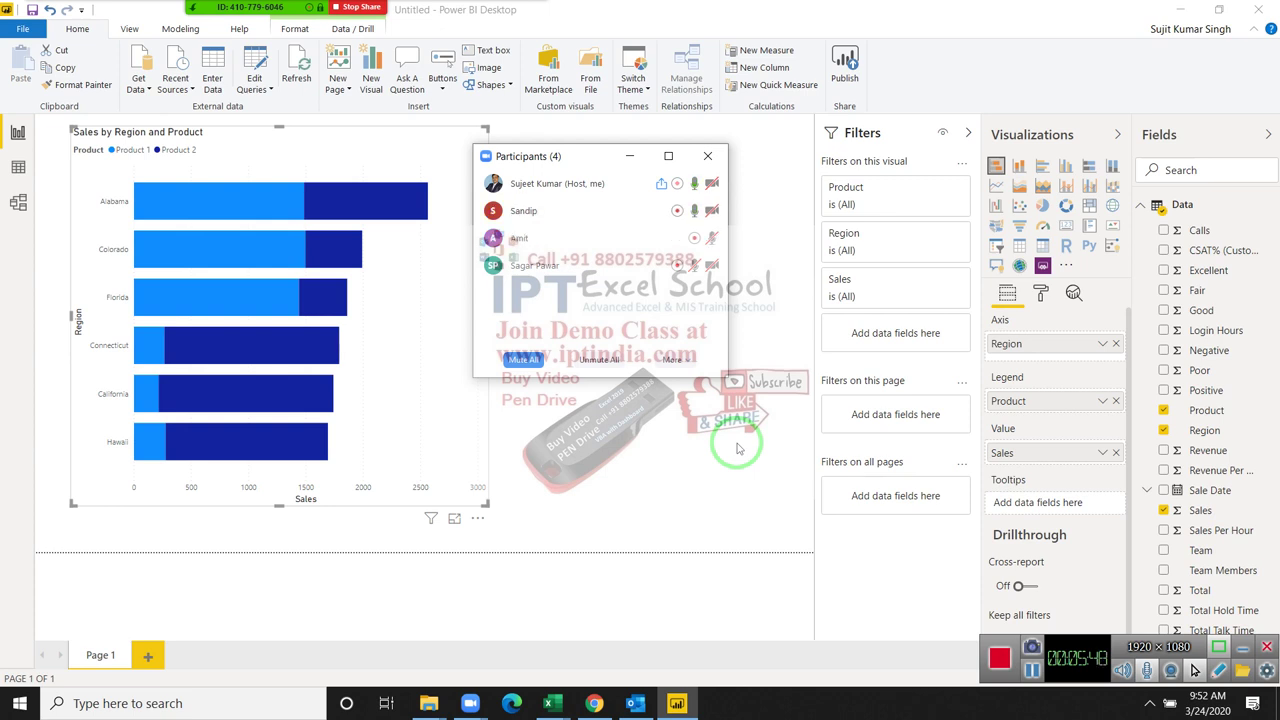
pyautogui.click(715, 160)
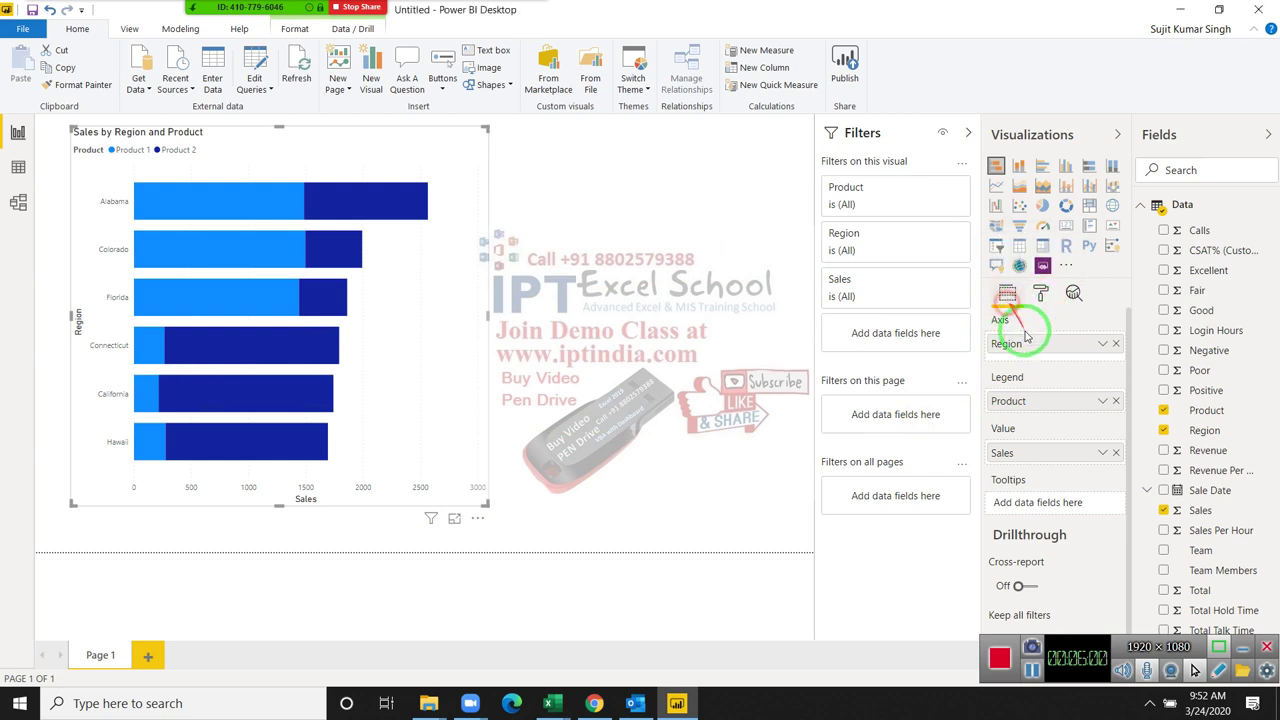
pyautogui.click(1100, 346)
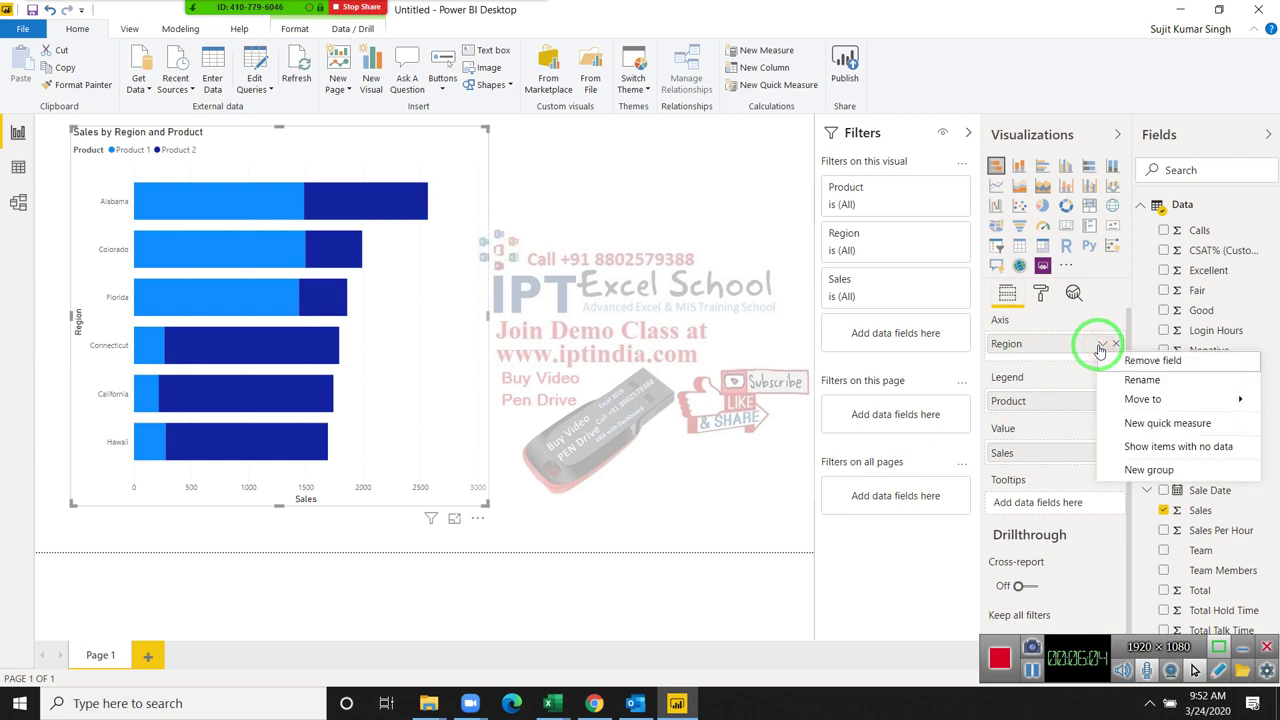
pyautogui.click(1098, 400)
pyautogui.click(1102, 403)
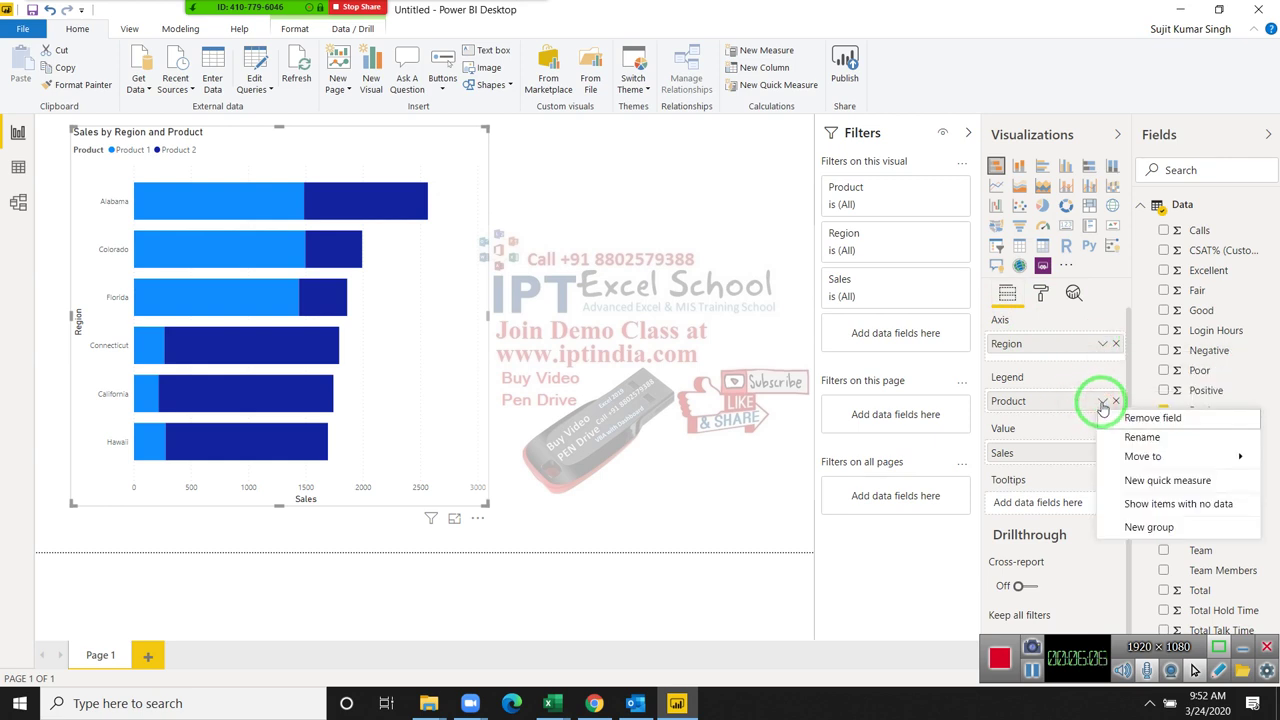
pyautogui.scroll(-1, 1030, 465)
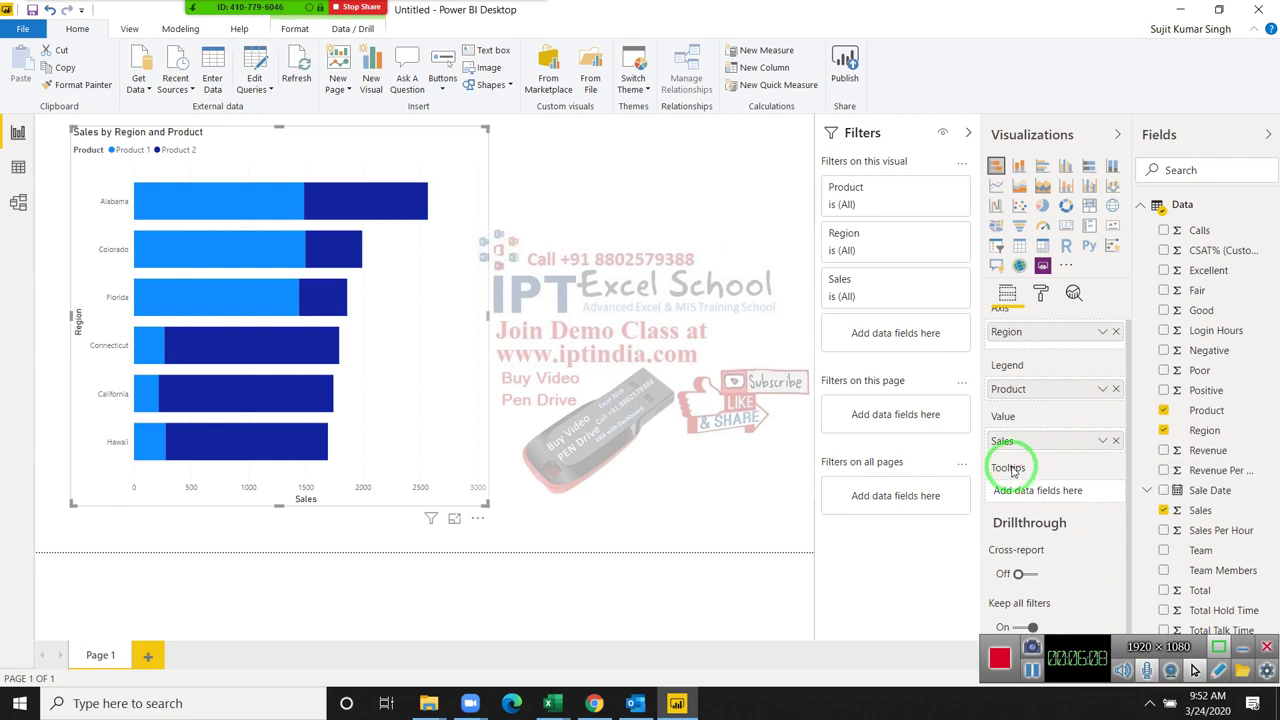
pyautogui.click(1099, 441)
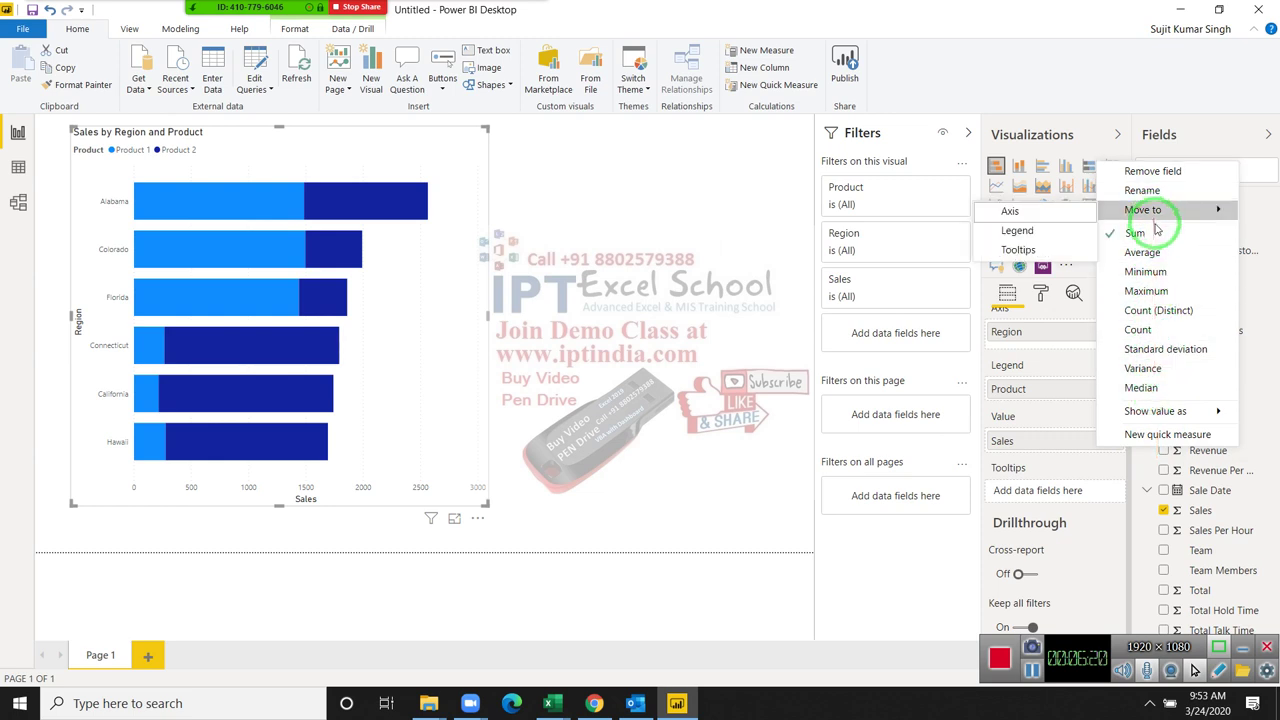
pyautogui.moveTo(1185, 413)
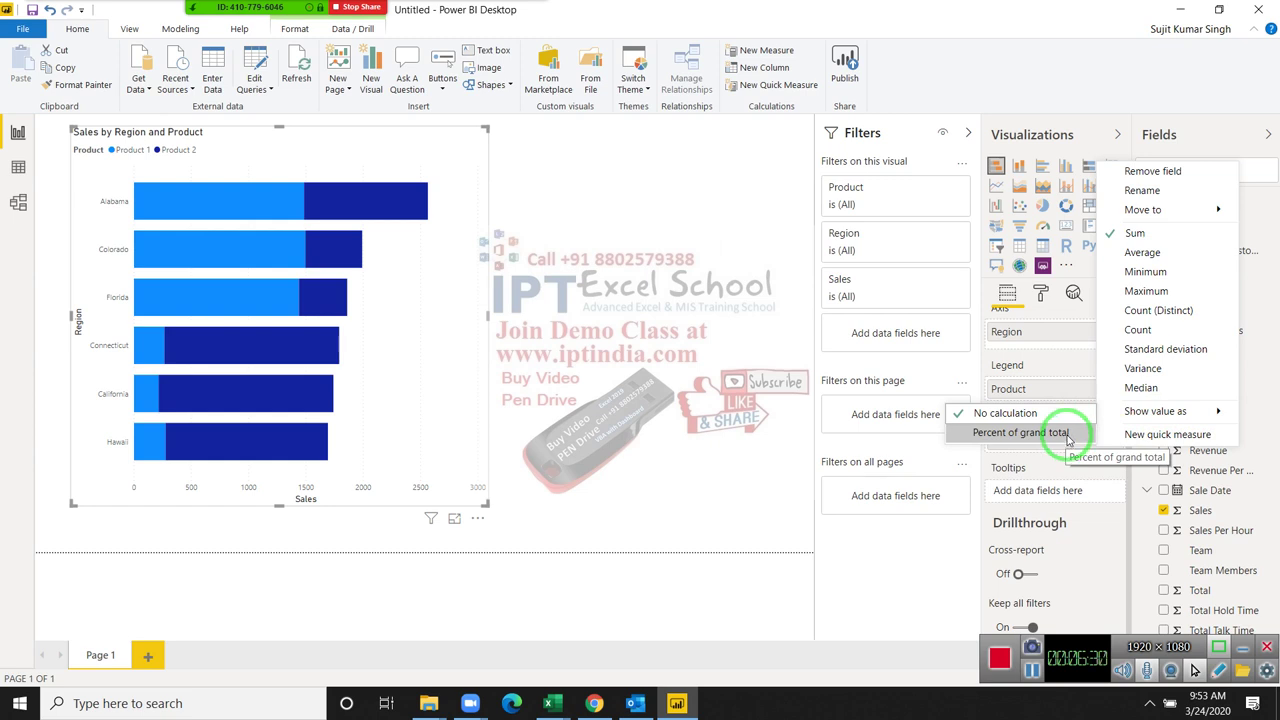
pyautogui.click(988, 453)
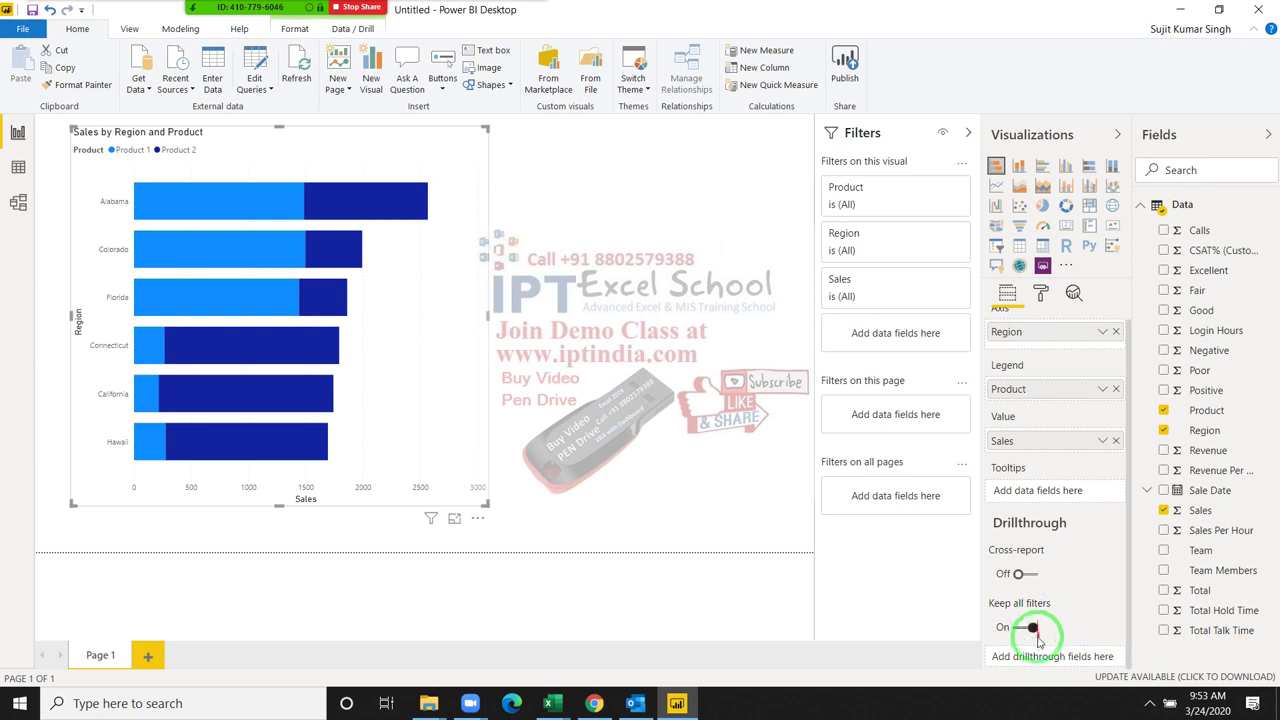
pyautogui.scroll(1, 1072, 570)
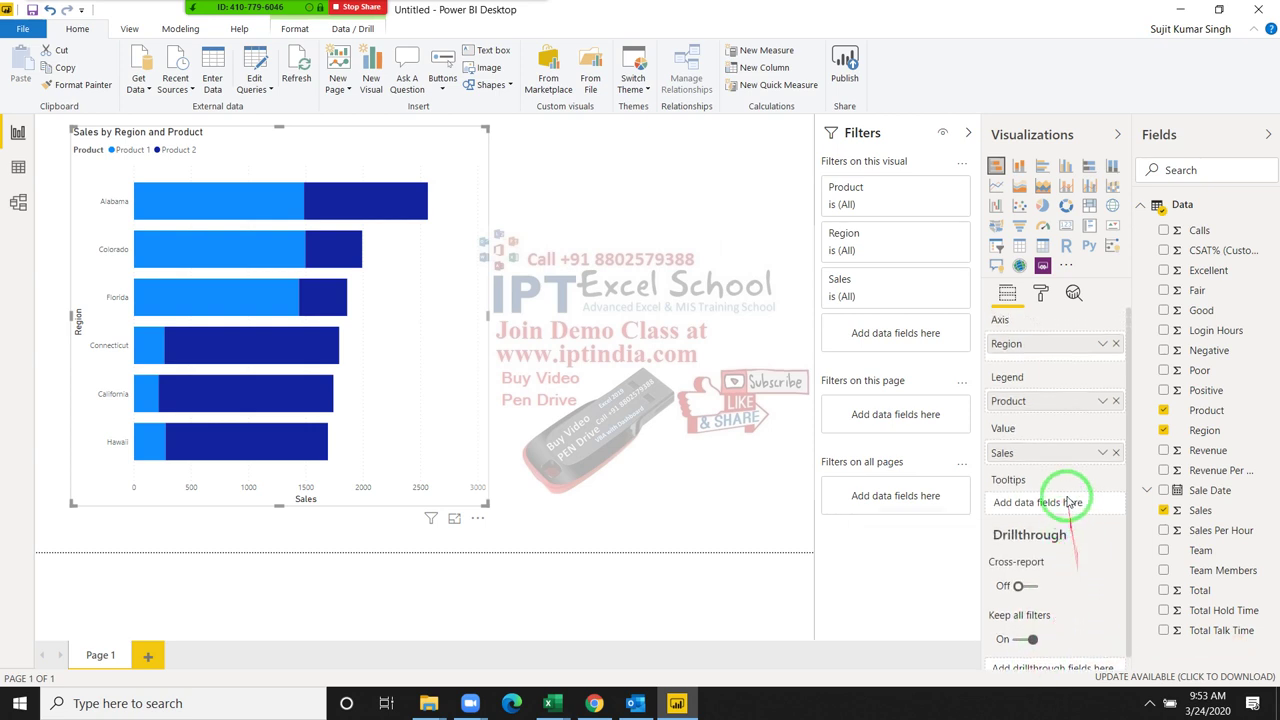
# Step: Show the chart's Format options and expand the General settings
pyautogui.click(1041, 296)
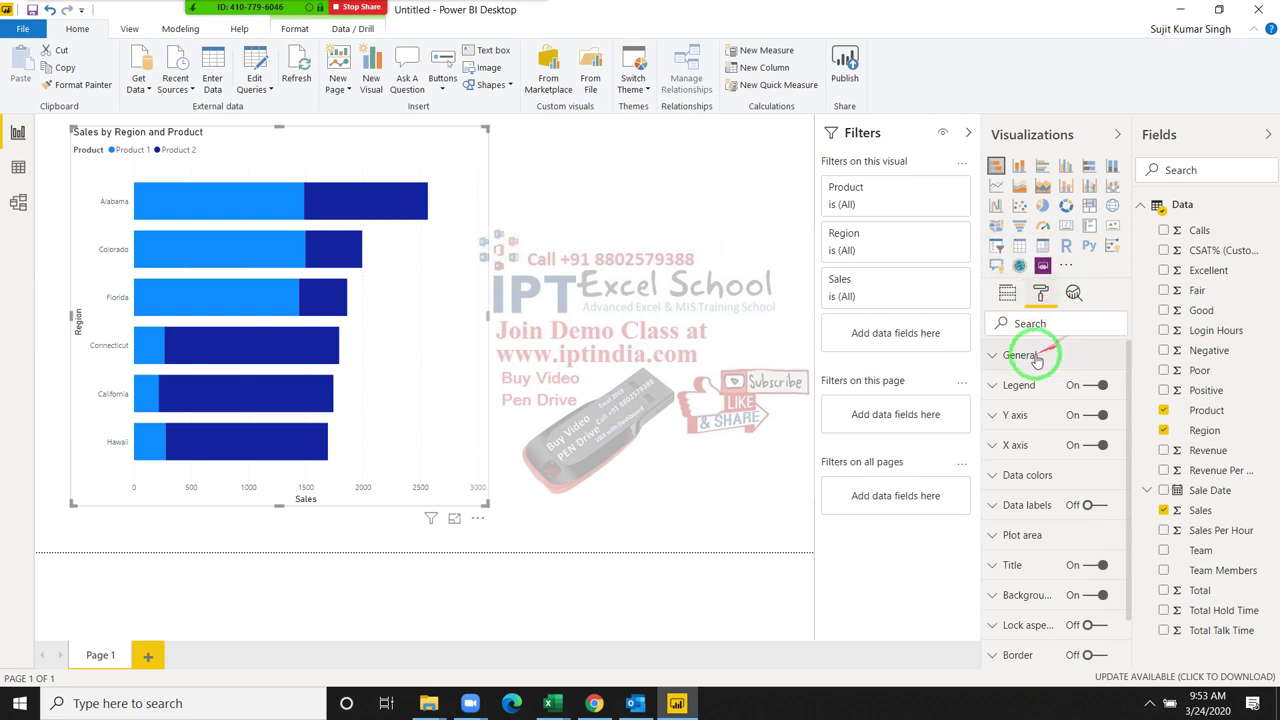
pyautogui.click(1012, 360)
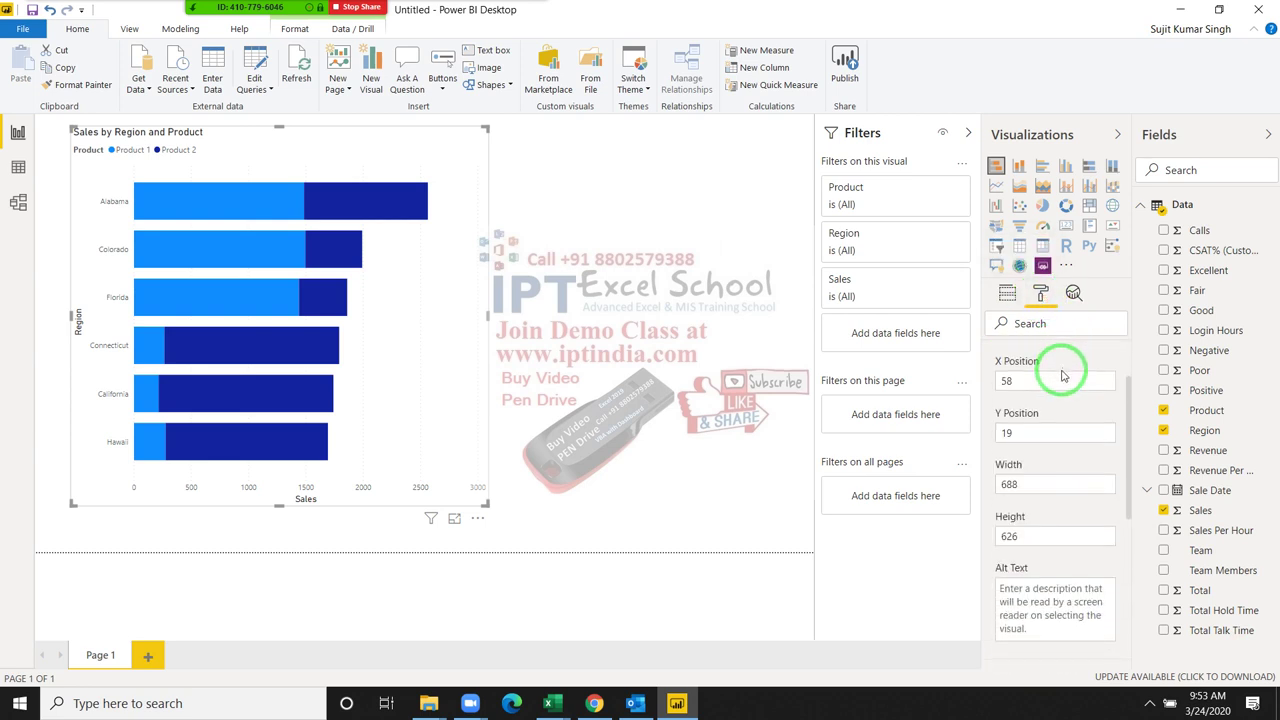
pyautogui.click(1039, 410)
pyautogui.scroll(-2, 1037, 420)
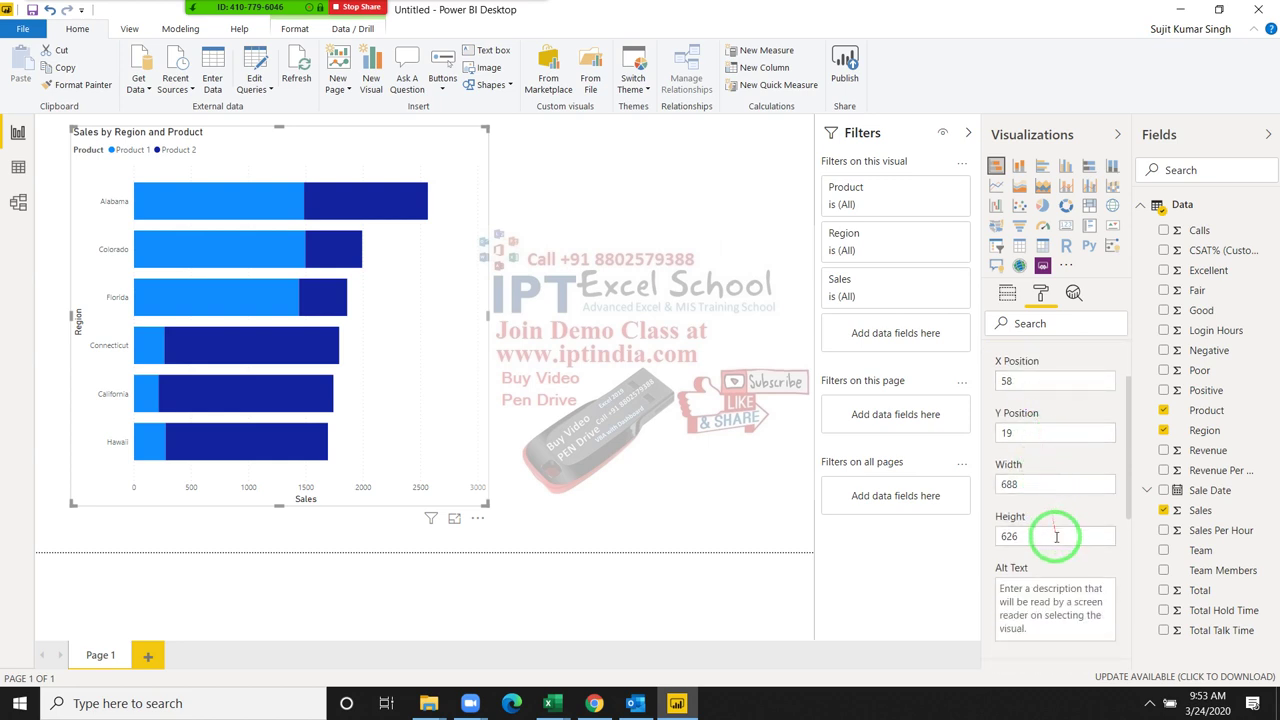
pyautogui.scroll(-5, 1053, 540)
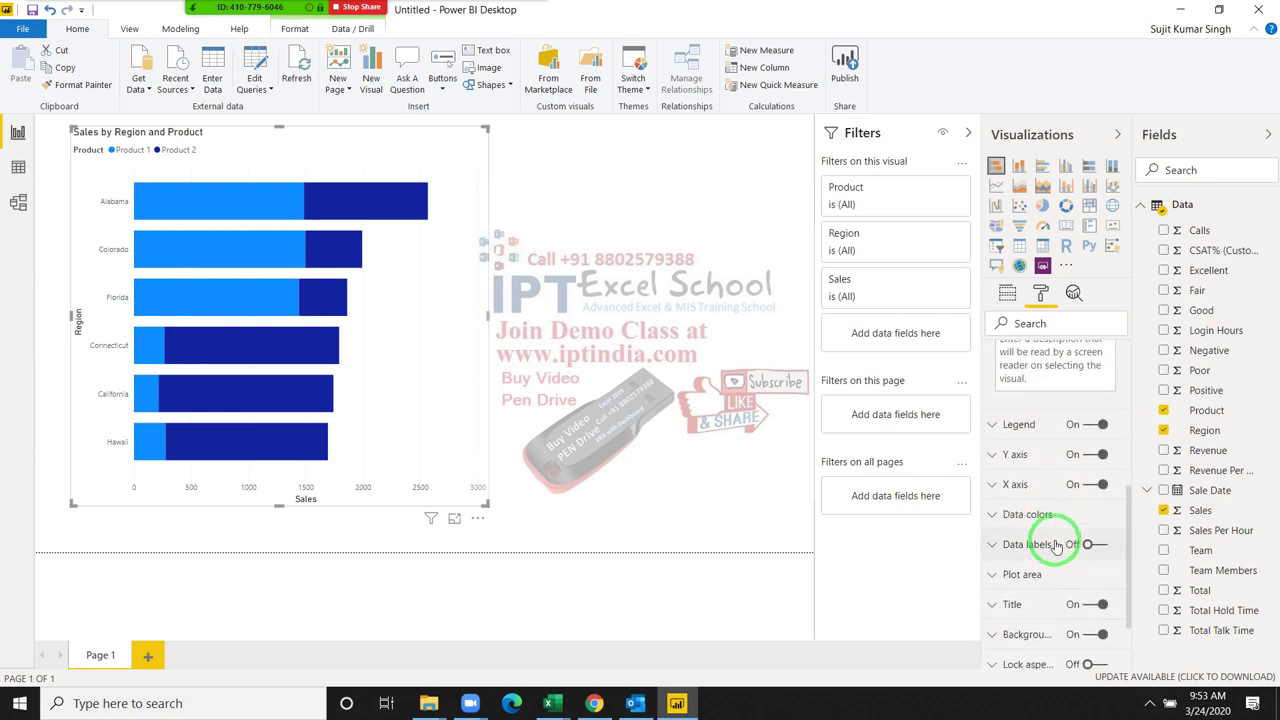
# Step: Expand Legend, keep its position at Top, and check the legend name Product
pyautogui.click(993, 425)
pyautogui.scroll(-2, 1000, 428)
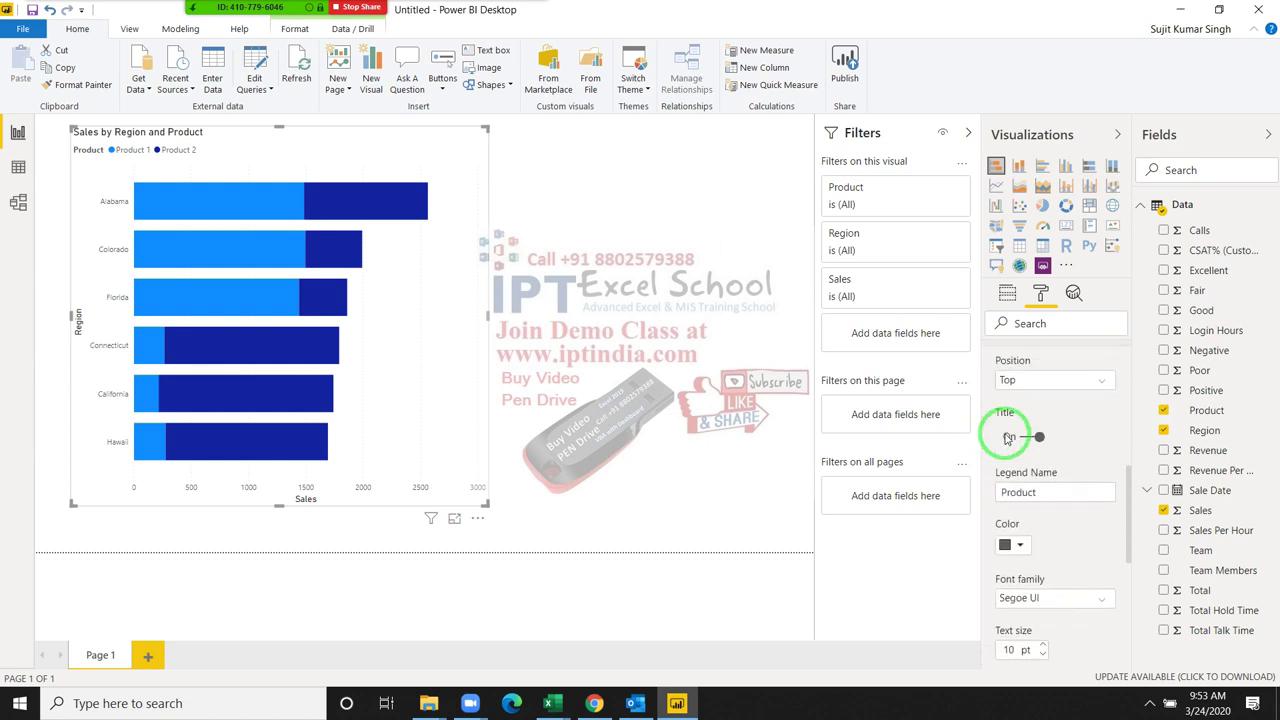
pyautogui.click(1020, 392)
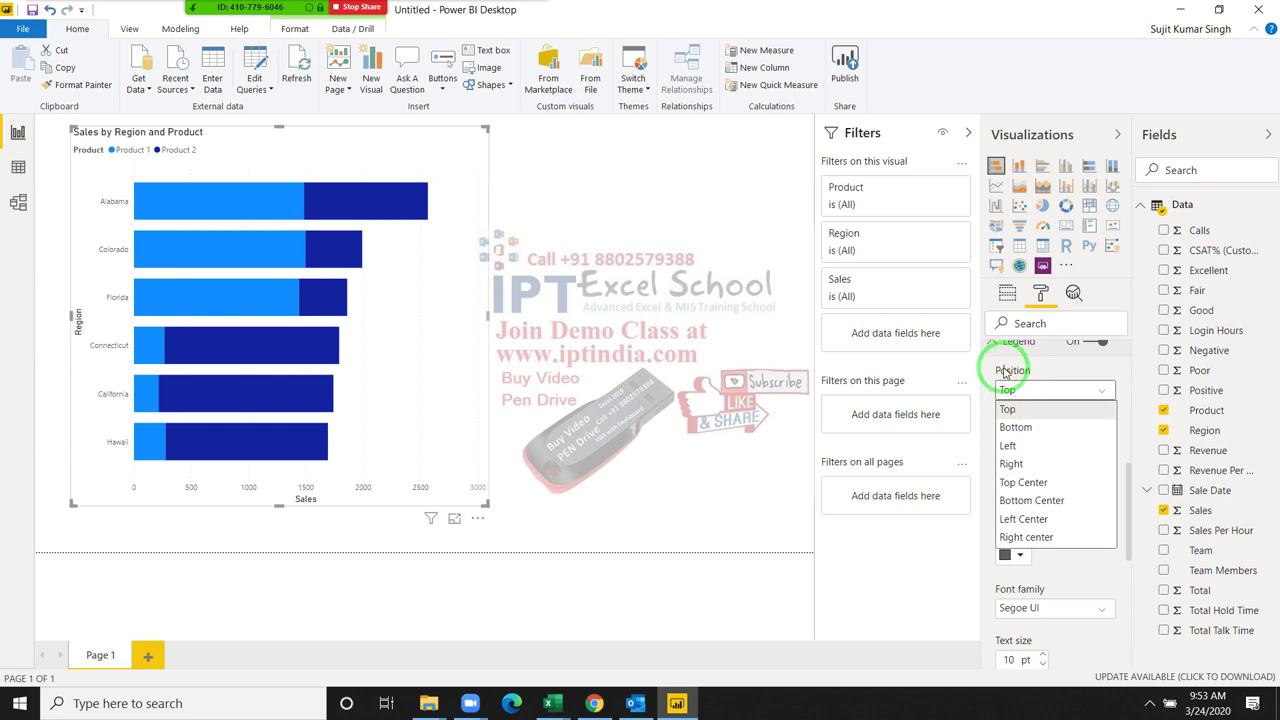
pyautogui.click(1005, 372)
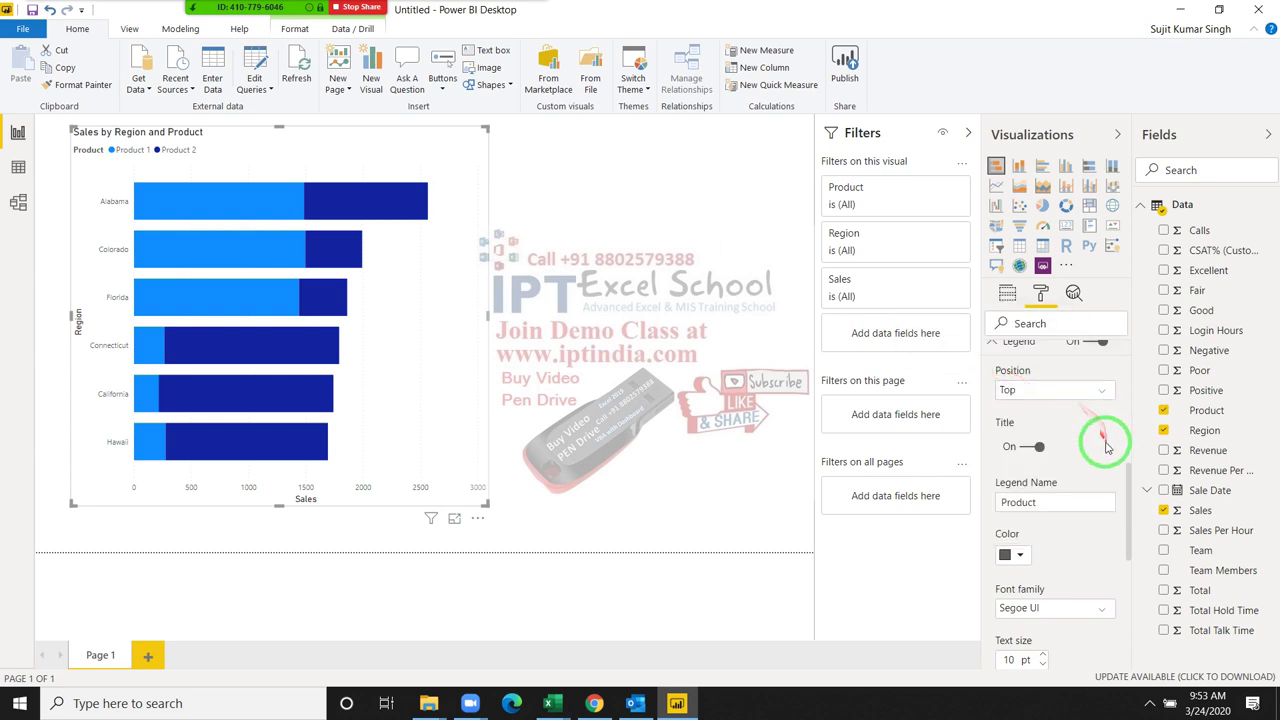
pyautogui.click(1022, 450)
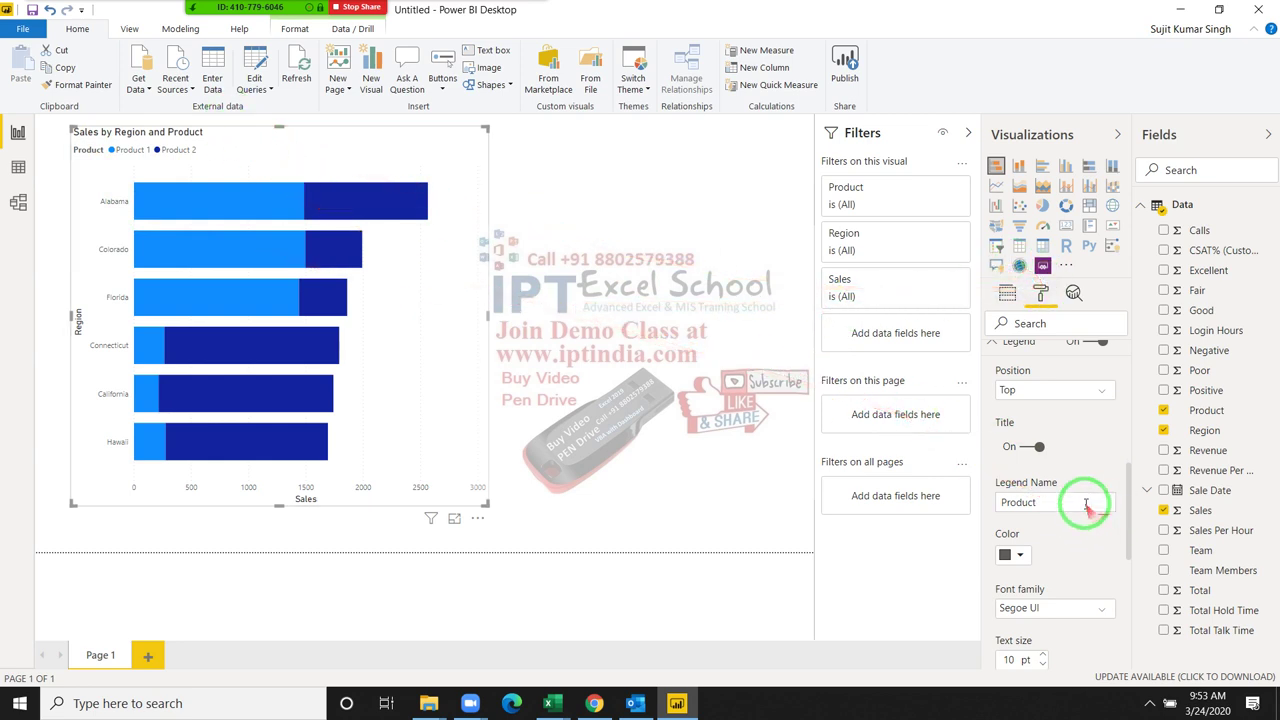
pyautogui.scroll(-2, 1076, 476)
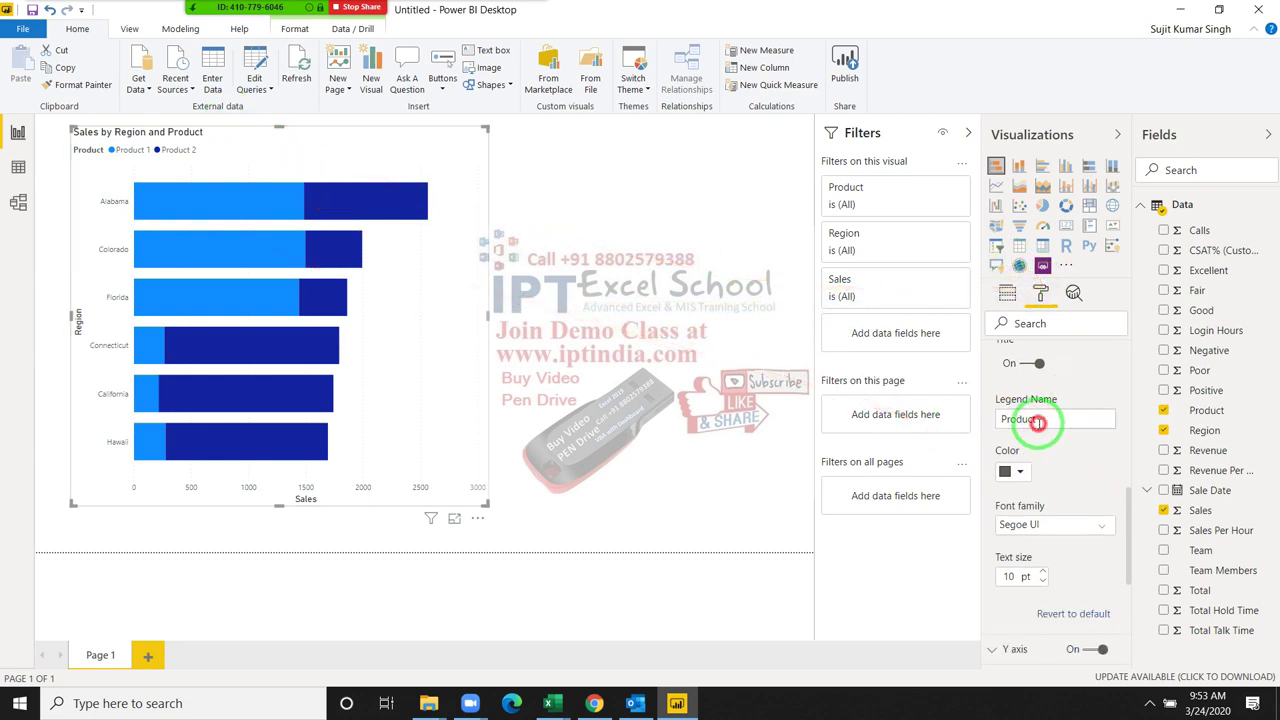
pyautogui.moveTo(1037, 422)
pyautogui.mouseDown()
pyautogui.moveTo(975, 425)
pyautogui.moveTo(1041, 434)
pyautogui.mouseUp()
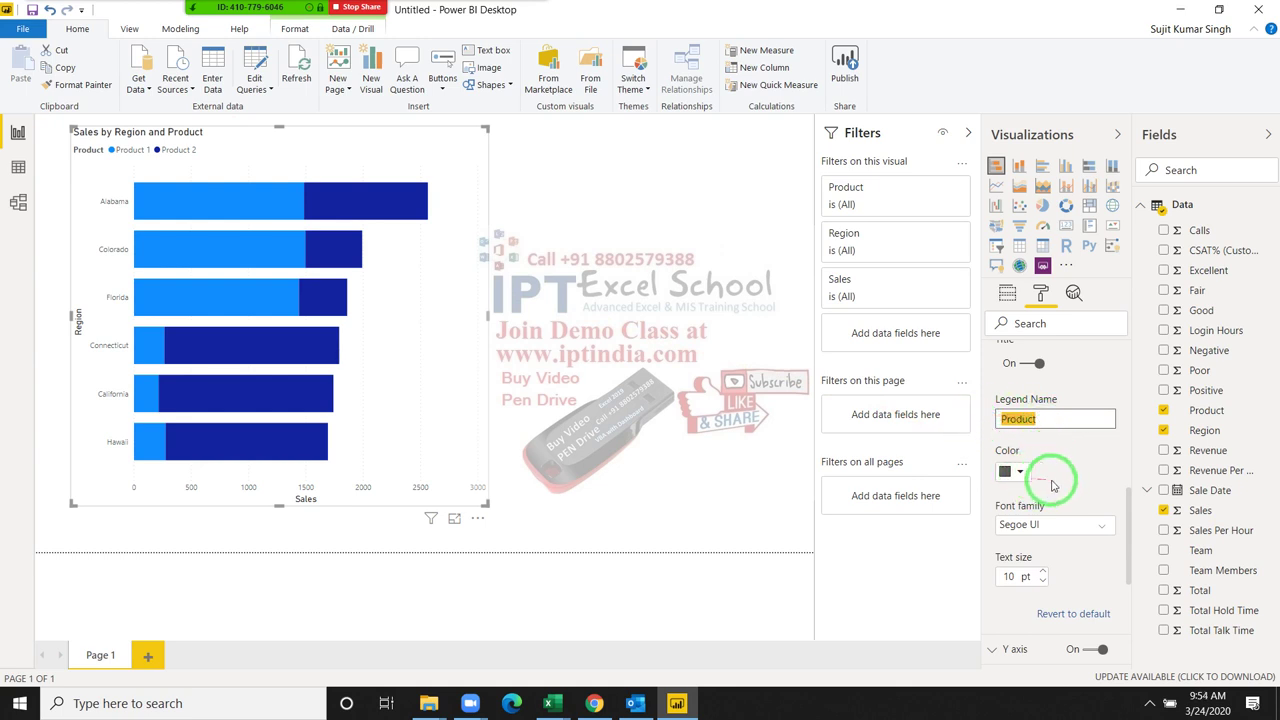
pyautogui.scroll(-2, 1052, 485)
pyautogui.scroll(-2, 1058, 459)
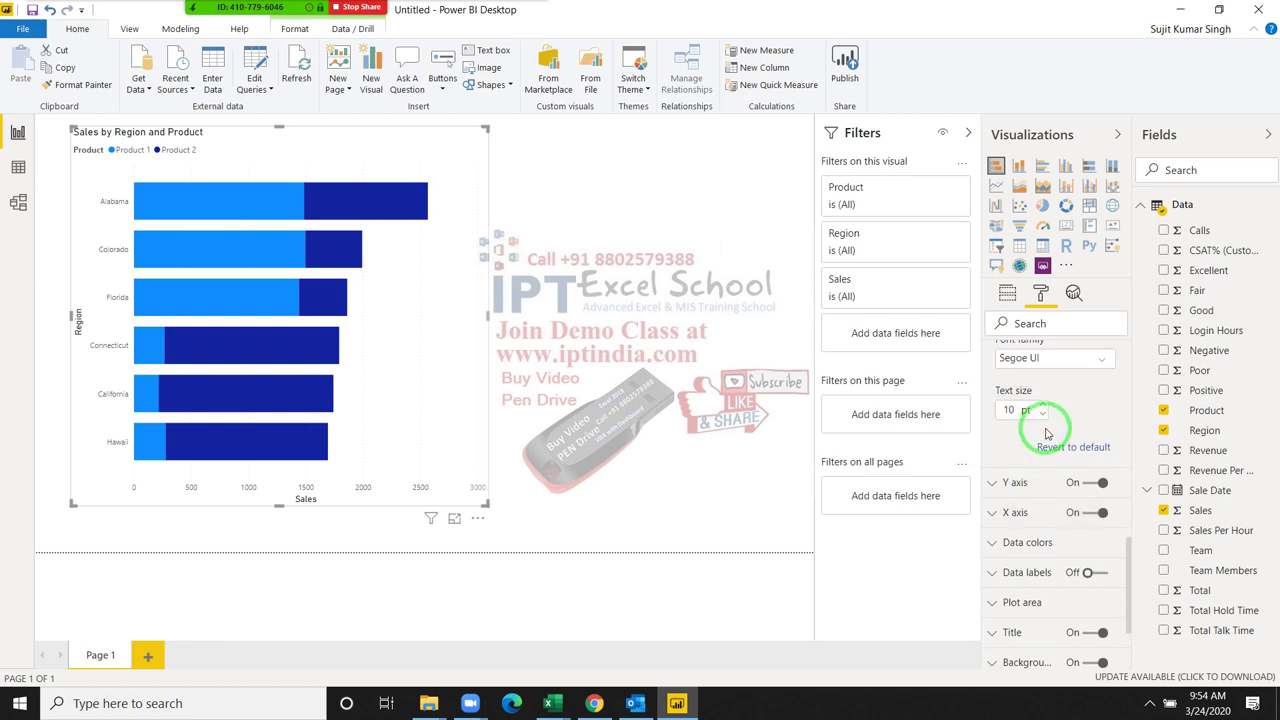
# Step: Under Data colors, make Product 1 bars black and Product 2 bars light grey
pyautogui.click(1038, 493)
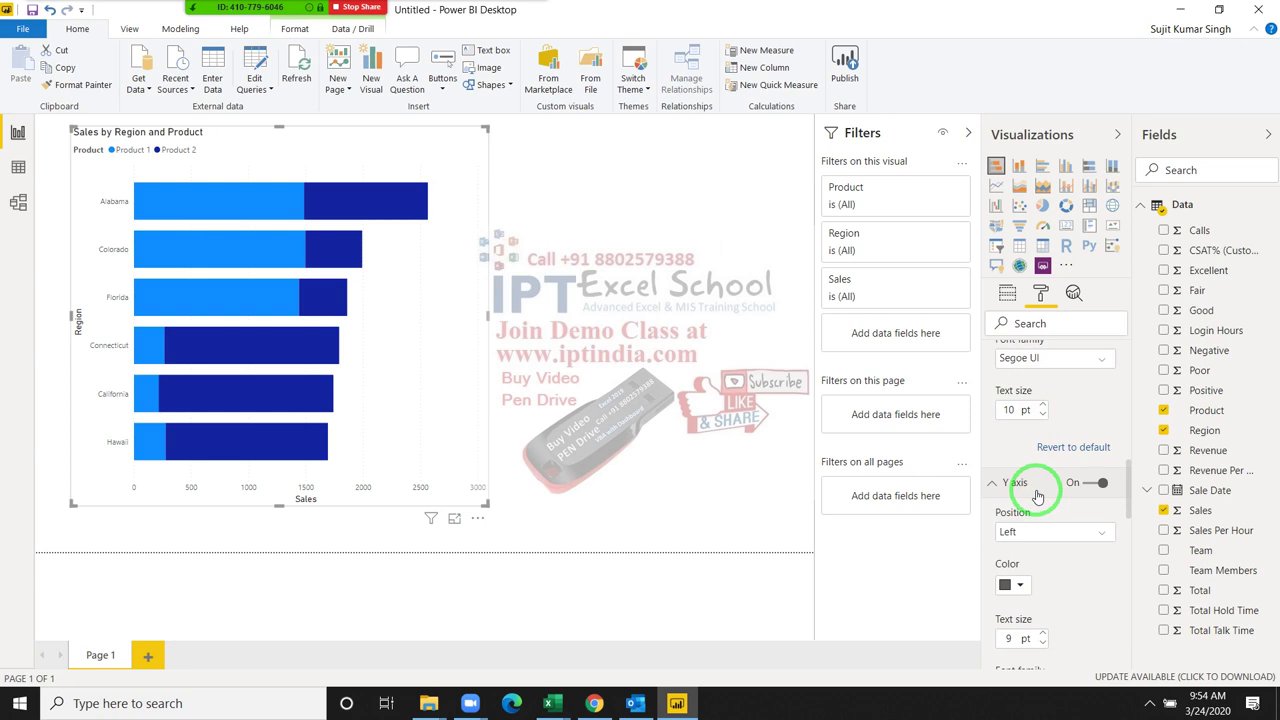
pyautogui.click(1038, 493)
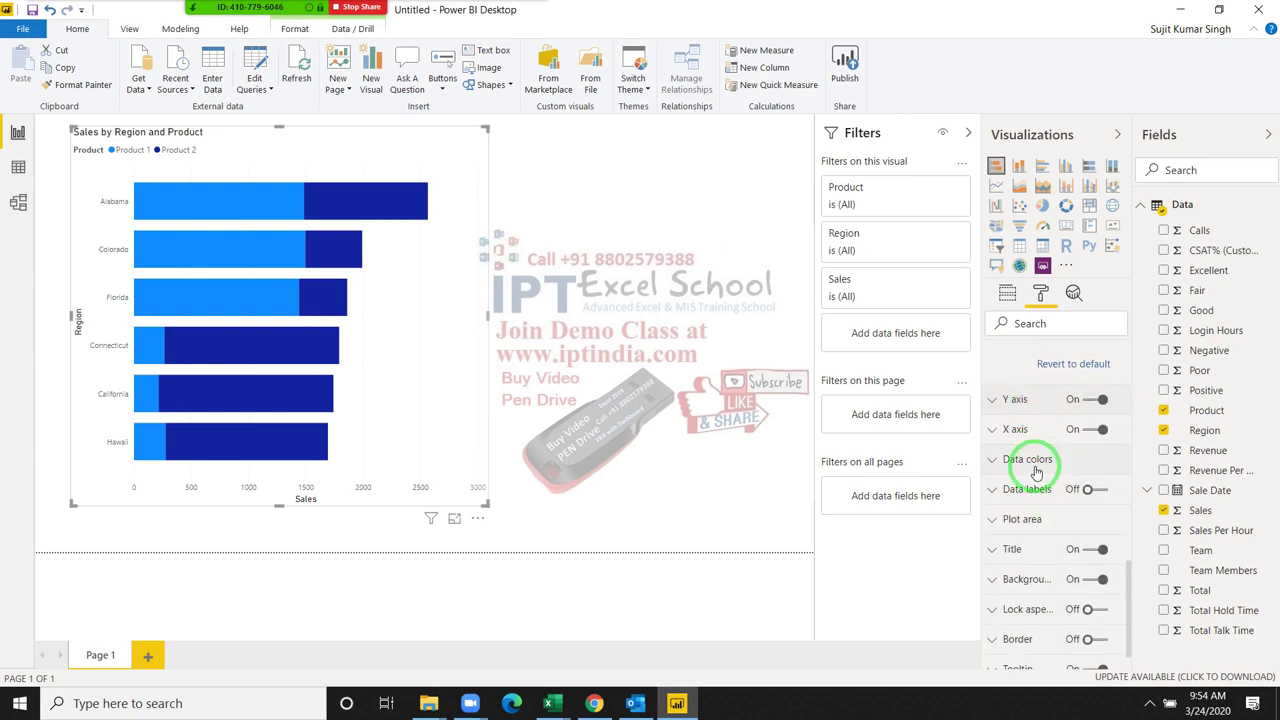
pyautogui.click(1036, 462)
pyautogui.scroll(-1, 1040, 470)
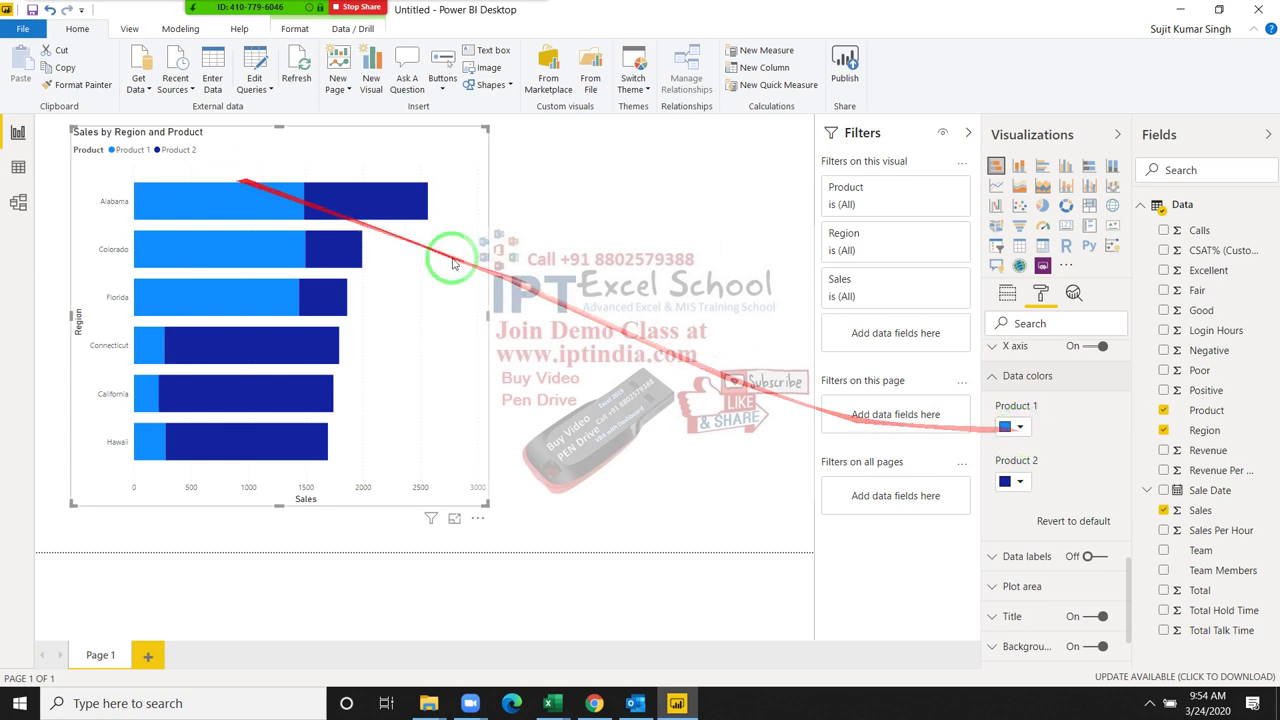
pyautogui.click(1021, 428)
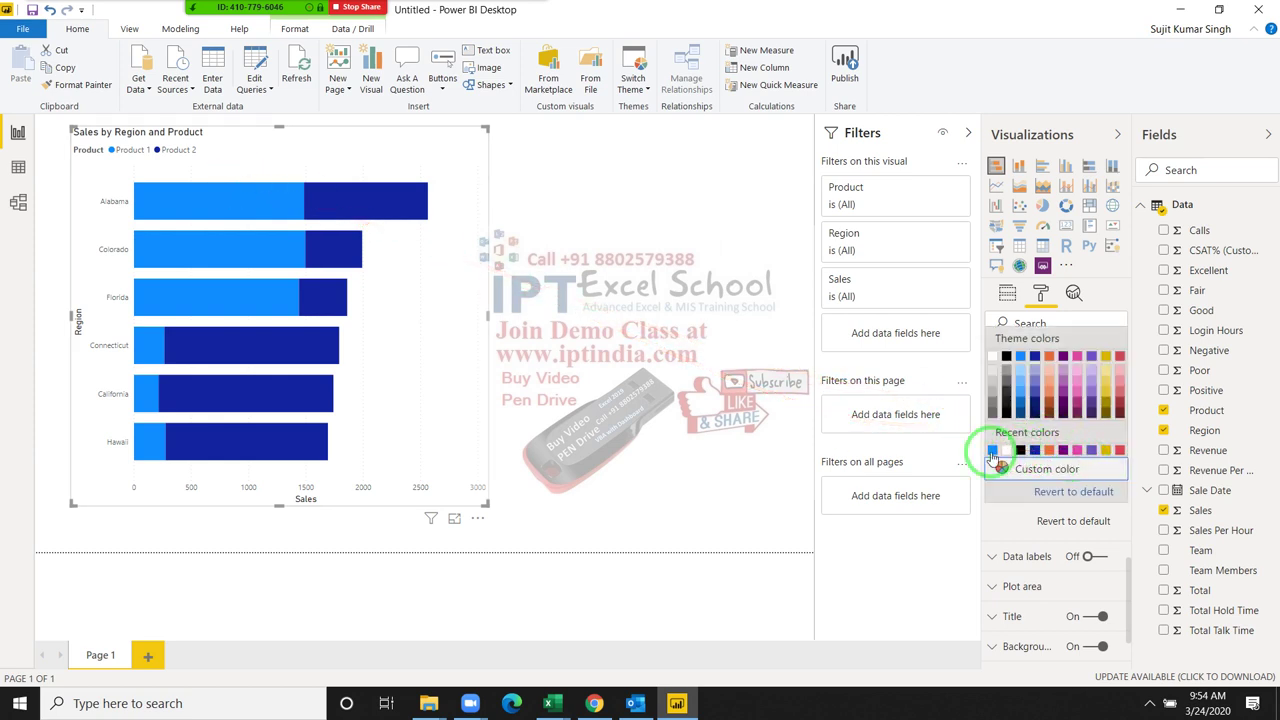
pyautogui.click(1006, 356)
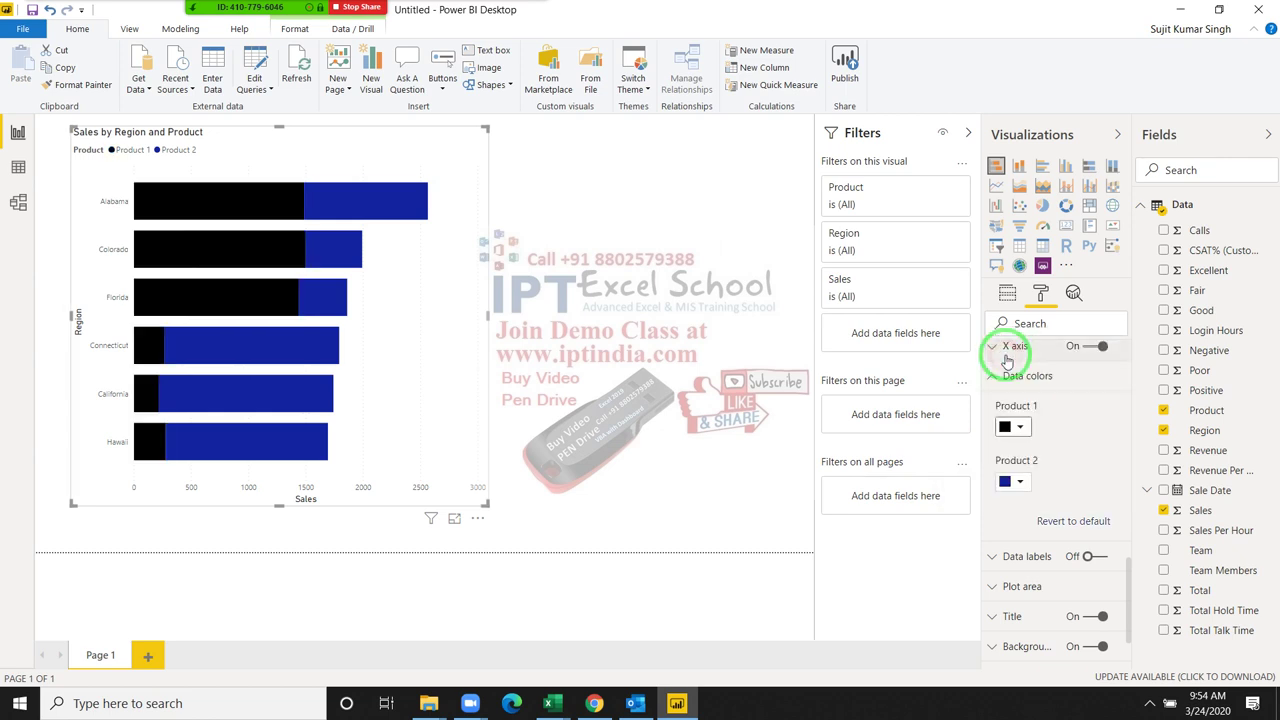
pyautogui.click(1016, 481)
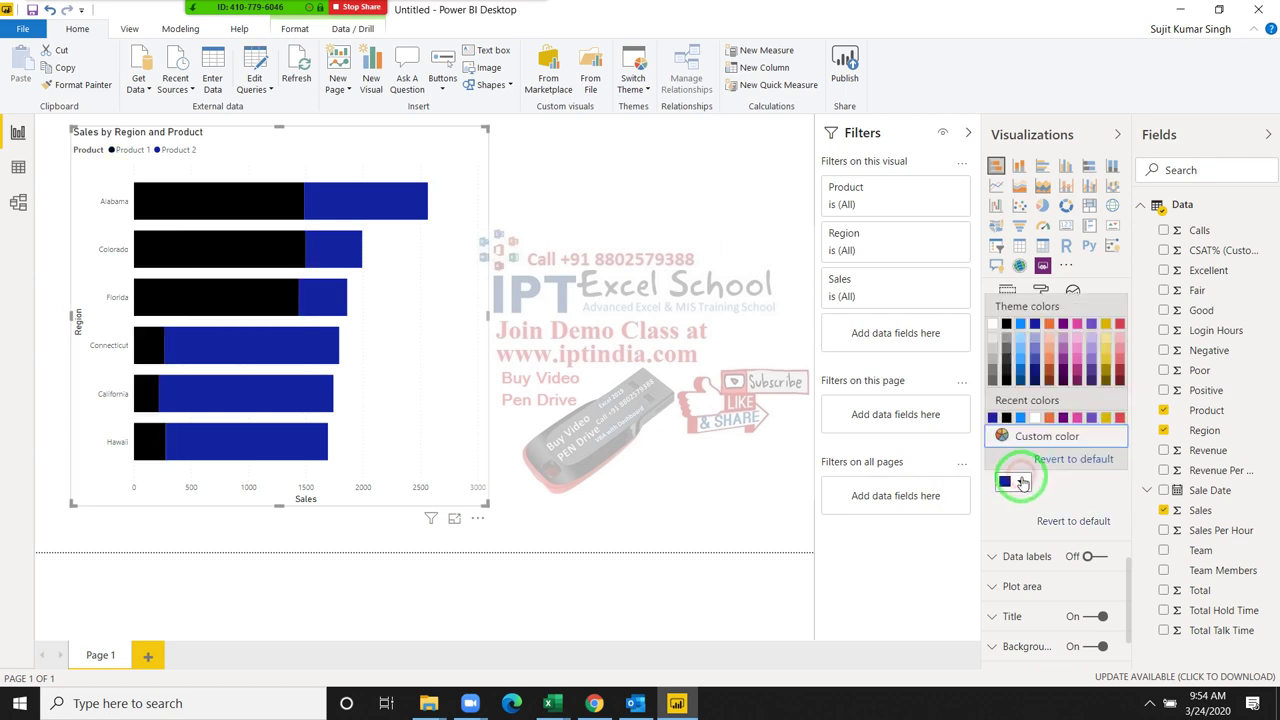
pyautogui.click(993, 350)
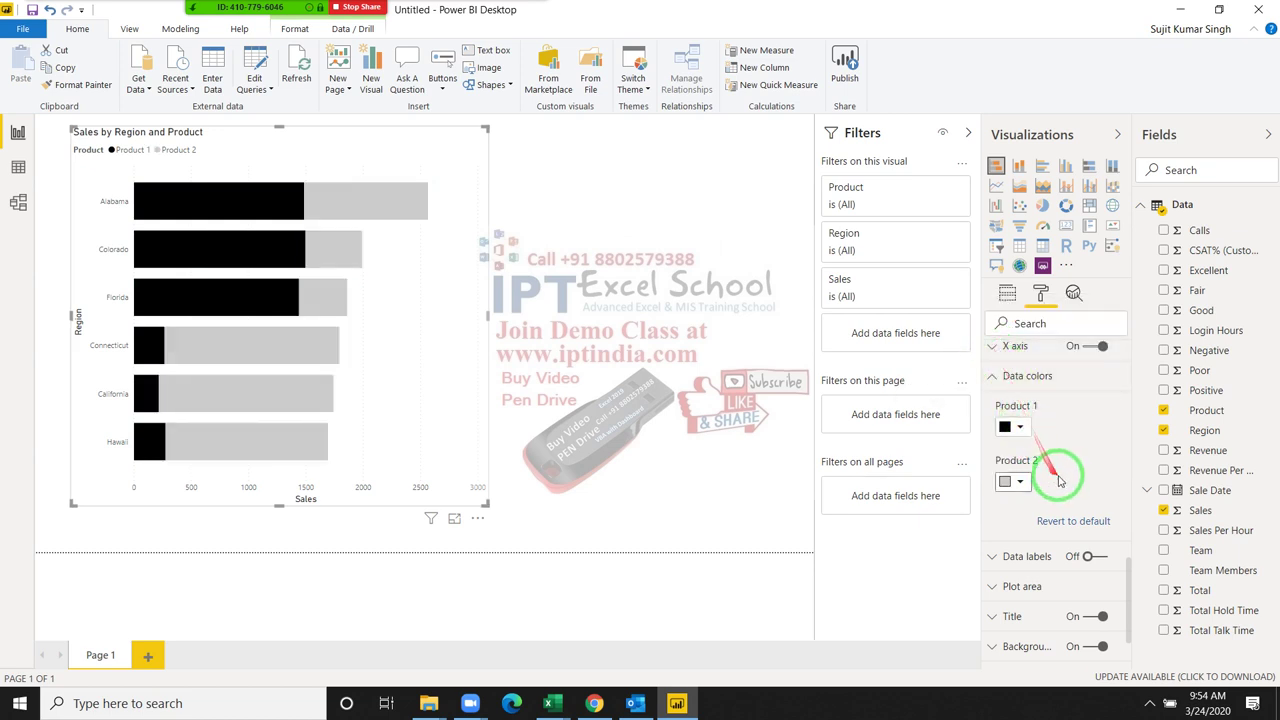
pyautogui.scroll(-1, 1064, 481)
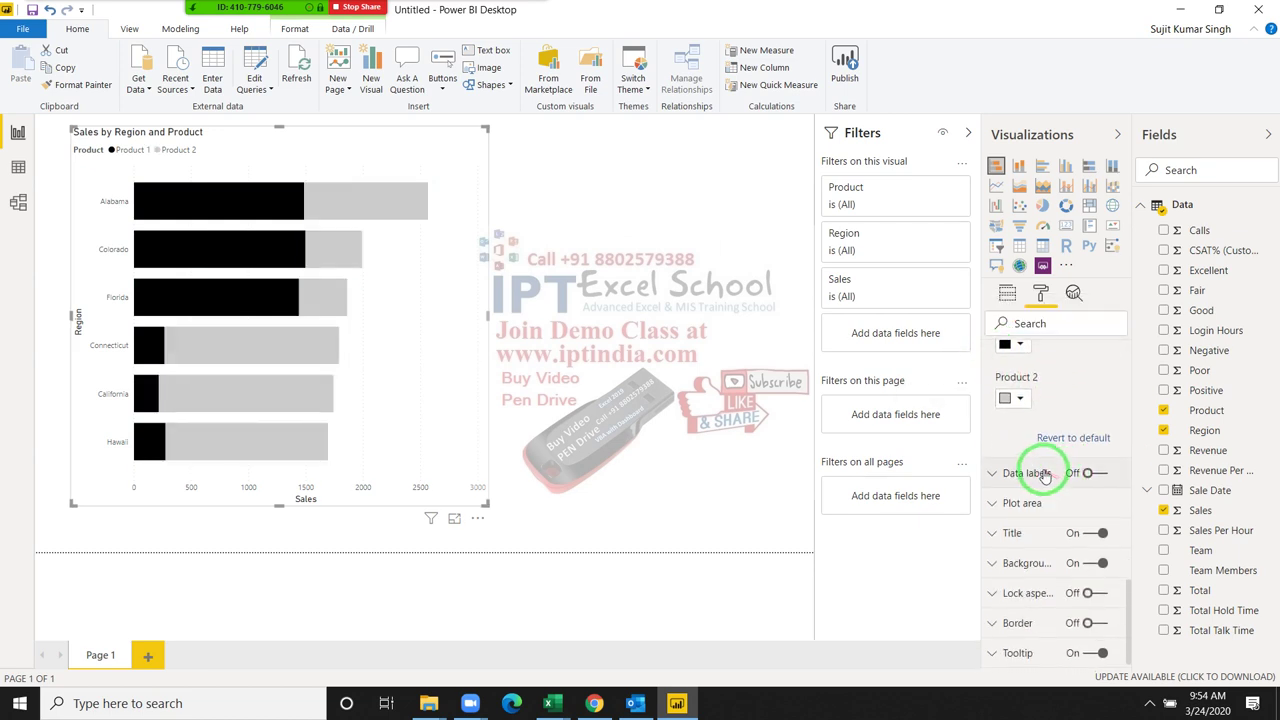
# Step: Turn on data labels so each bar segment shows its sales value
pyautogui.click(1038, 478)
pyautogui.scroll(-1, 1038, 480)
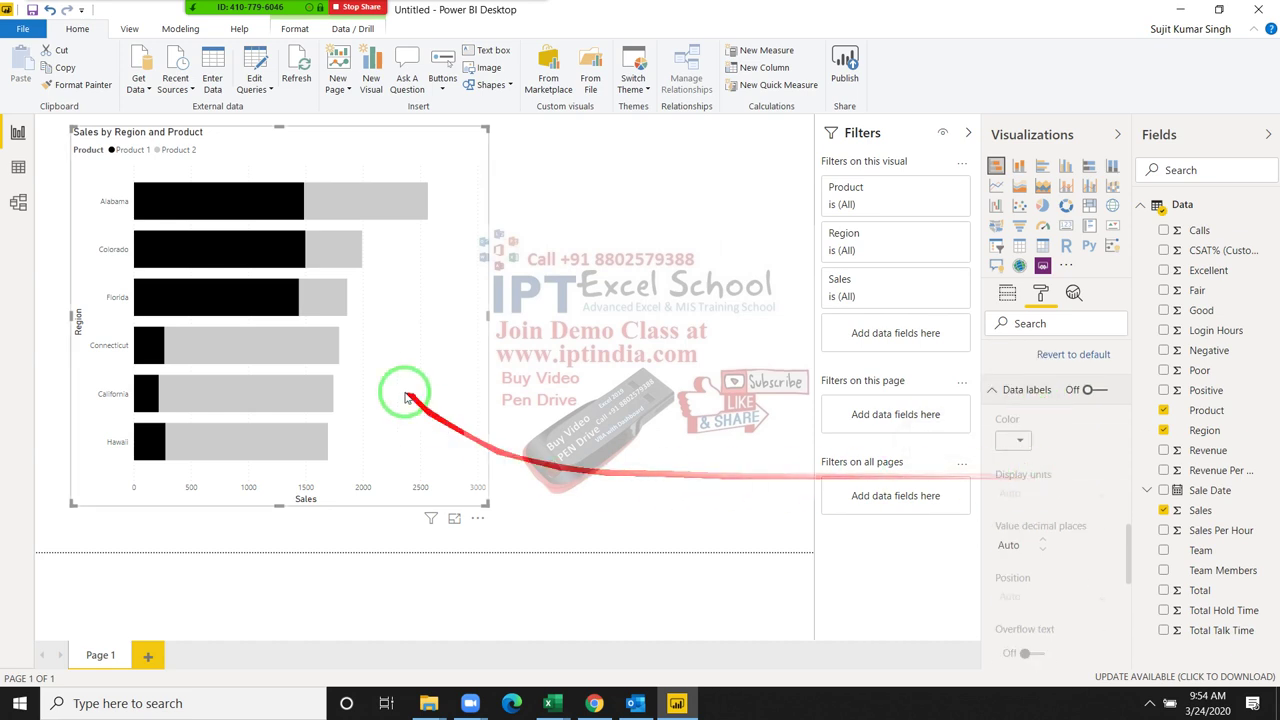
pyautogui.click(1105, 390)
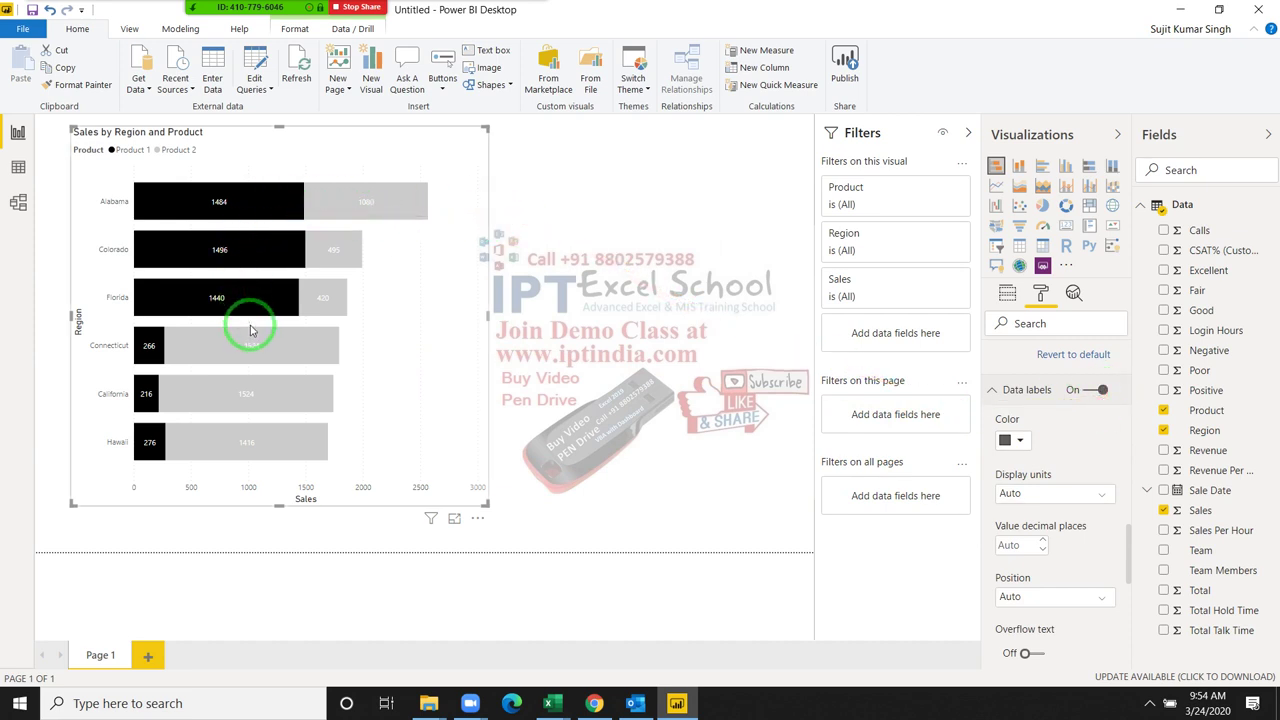
pyautogui.scroll(-1, 1024, 480)
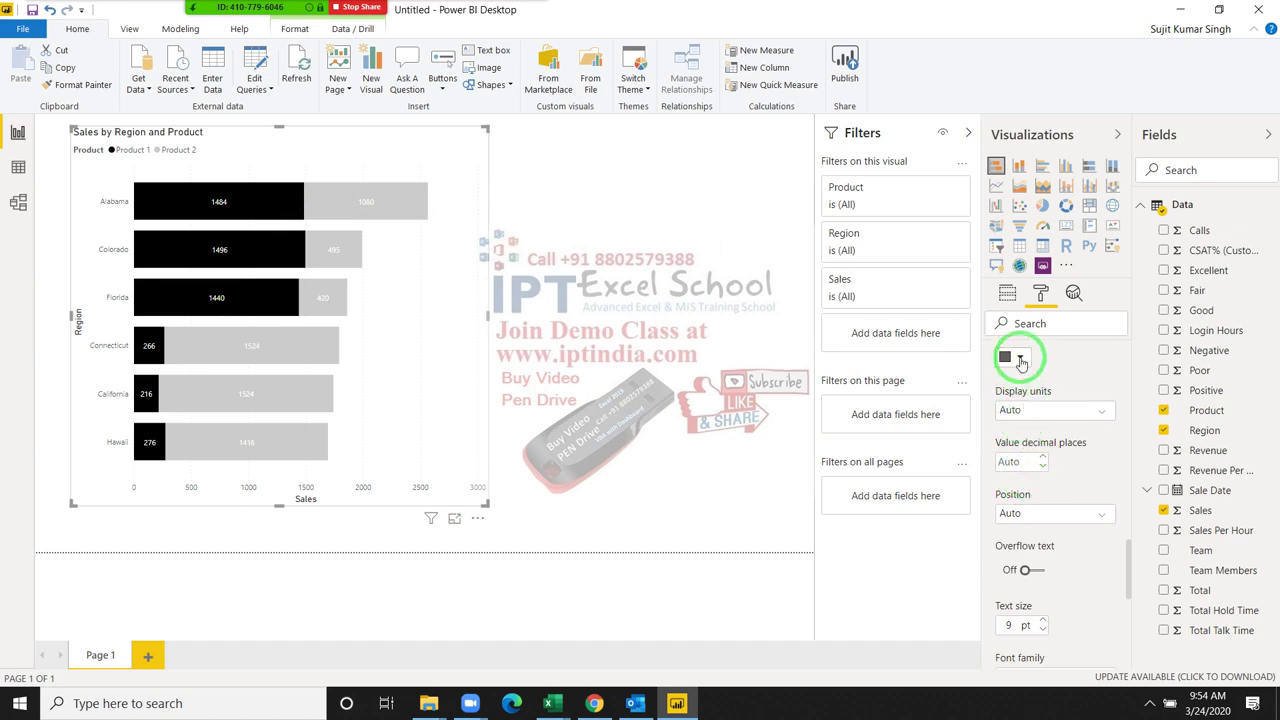
# Step: Leave data label colour, display units and Auto position unchanged, then expand Plot area
pyautogui.click(1021, 360)
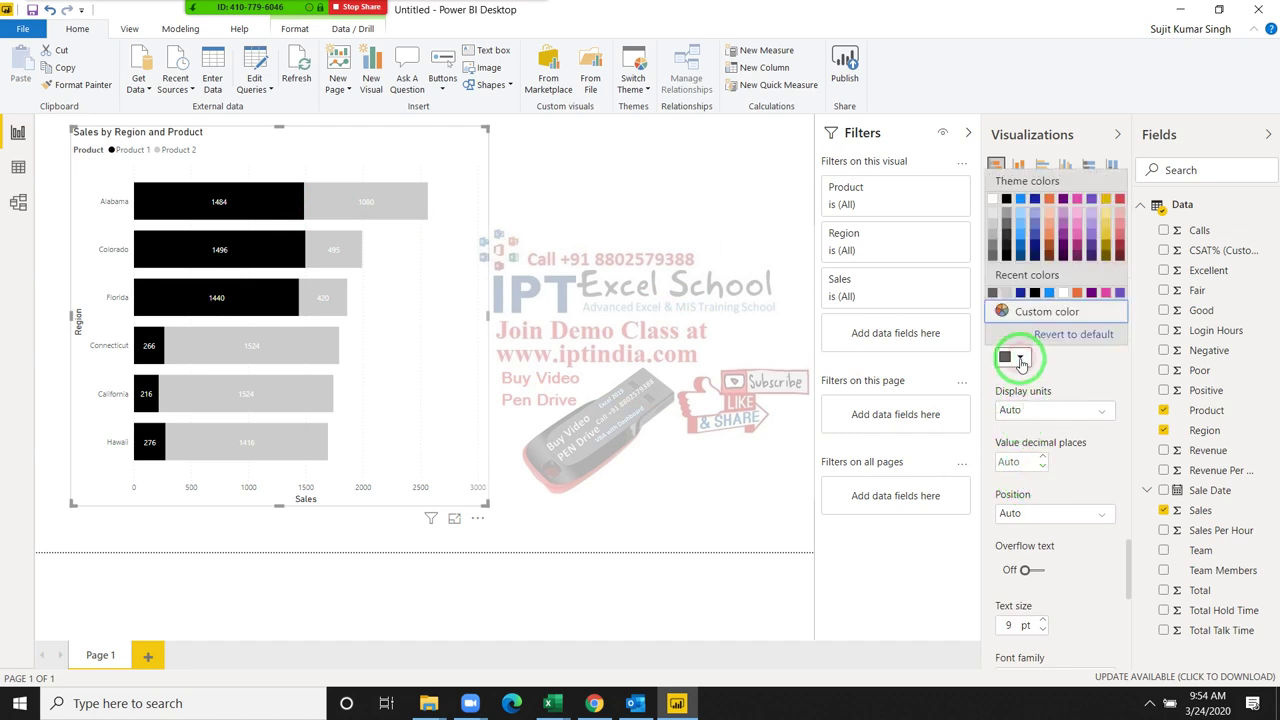
pyautogui.click(1089, 383)
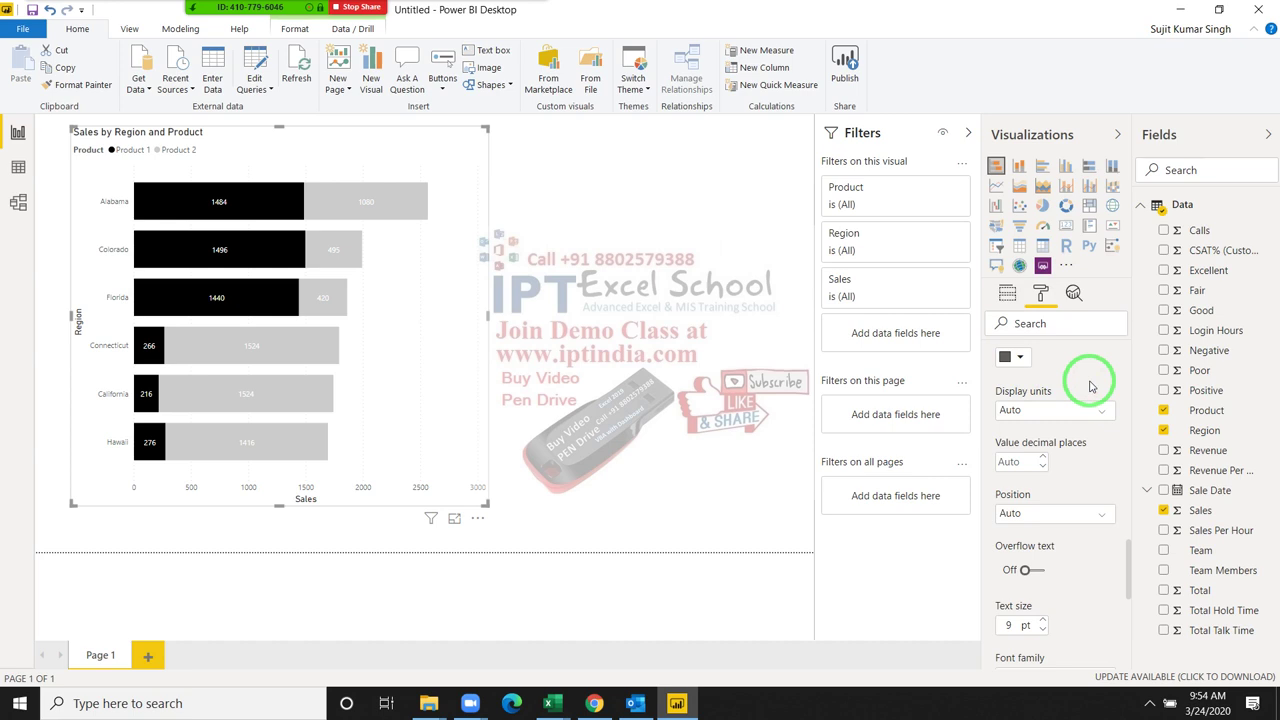
pyautogui.click(1040, 420)
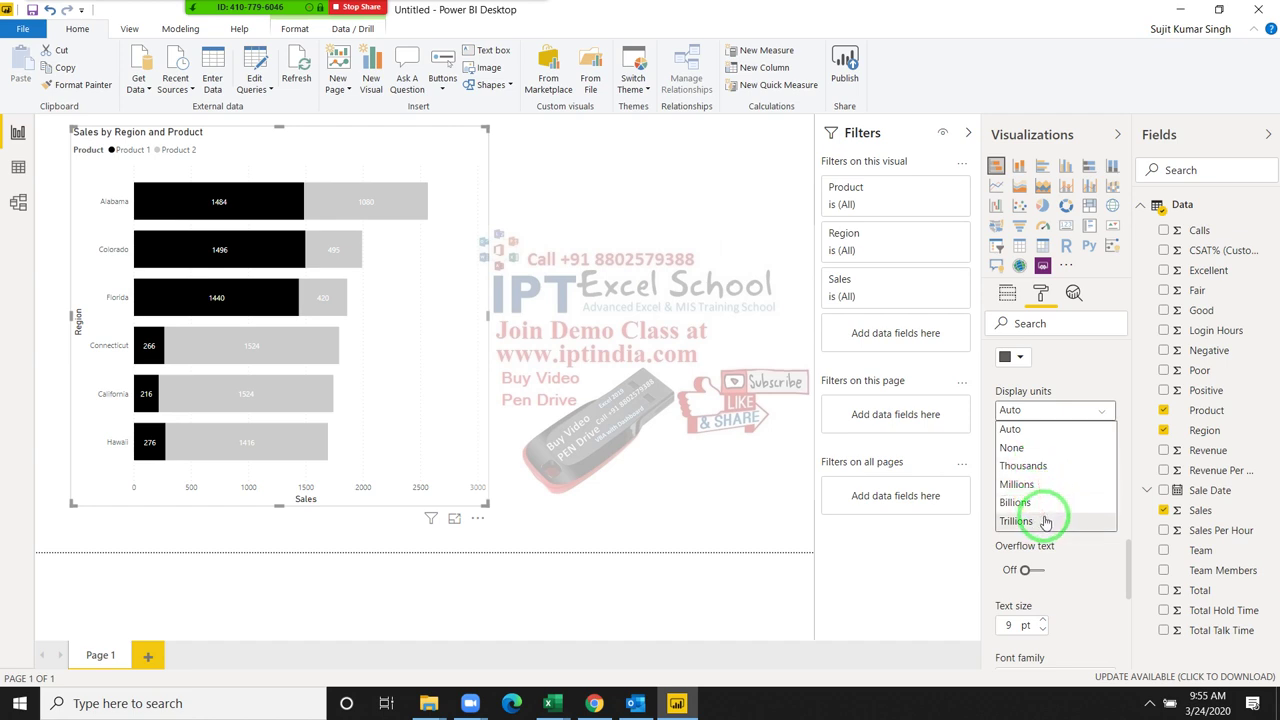
pyautogui.click(1087, 383)
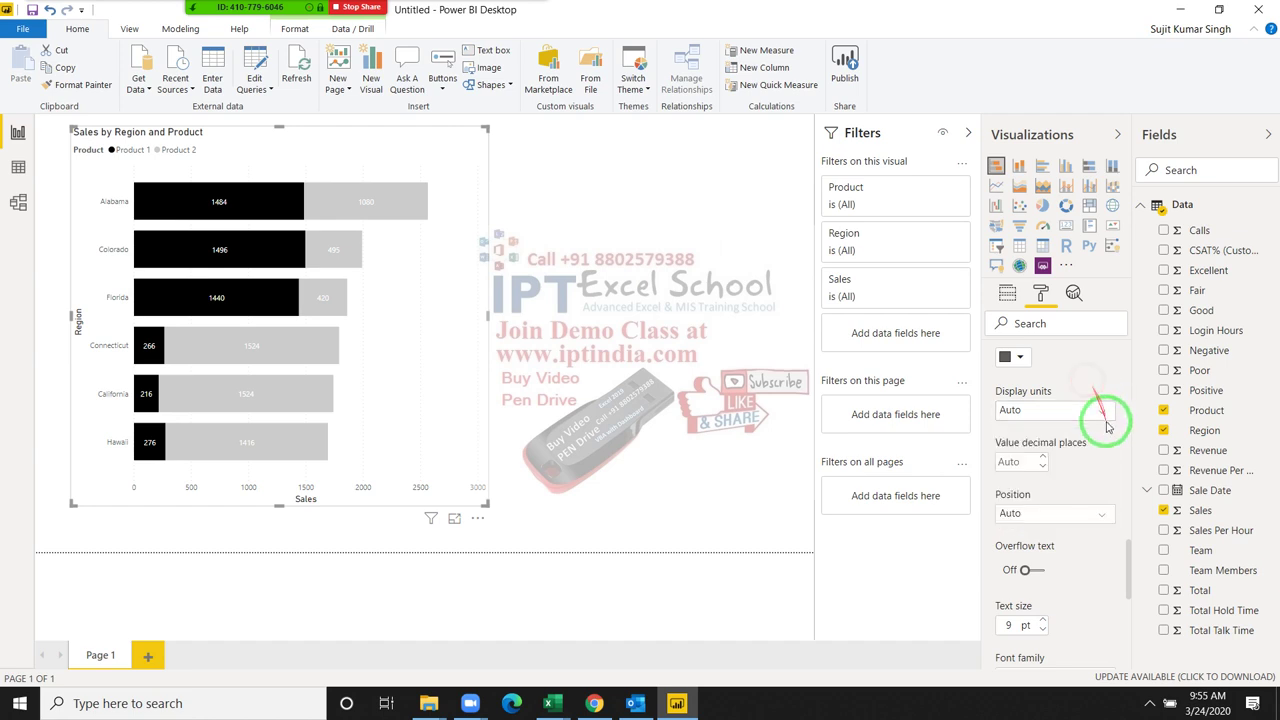
pyautogui.scroll(-2, 1108, 428)
pyautogui.click(1090, 432)
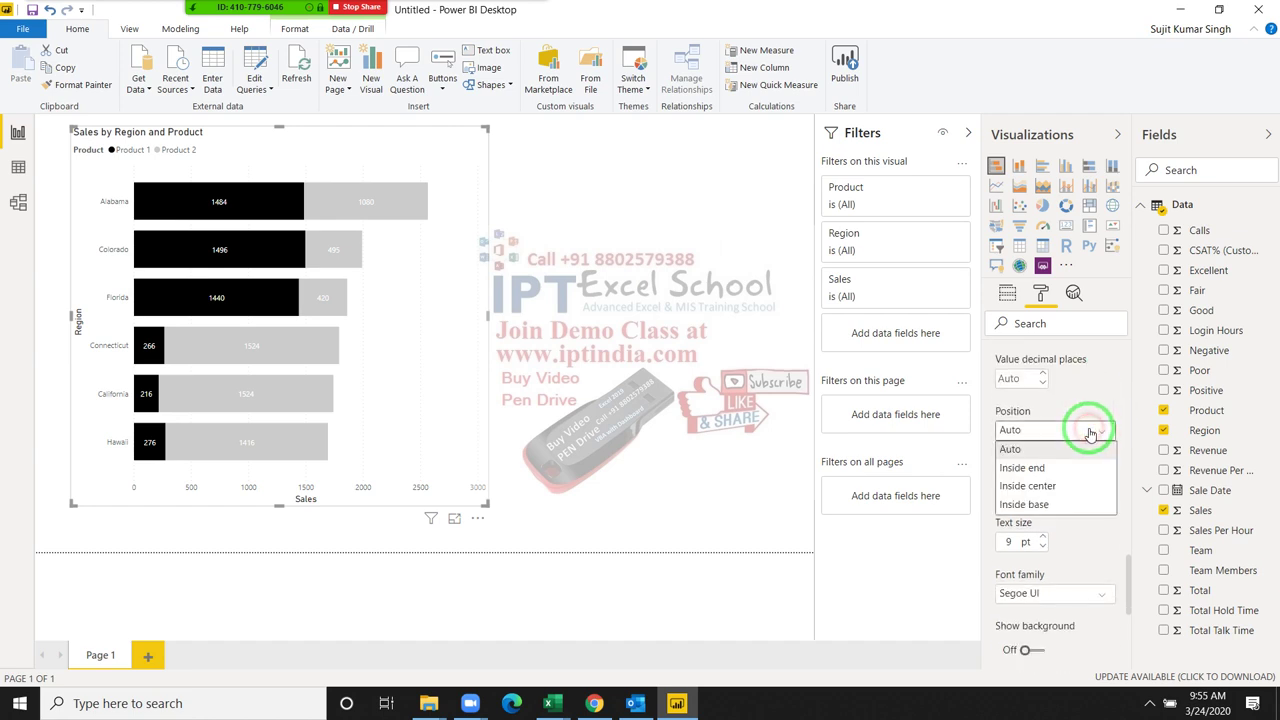
pyautogui.click(1099, 408)
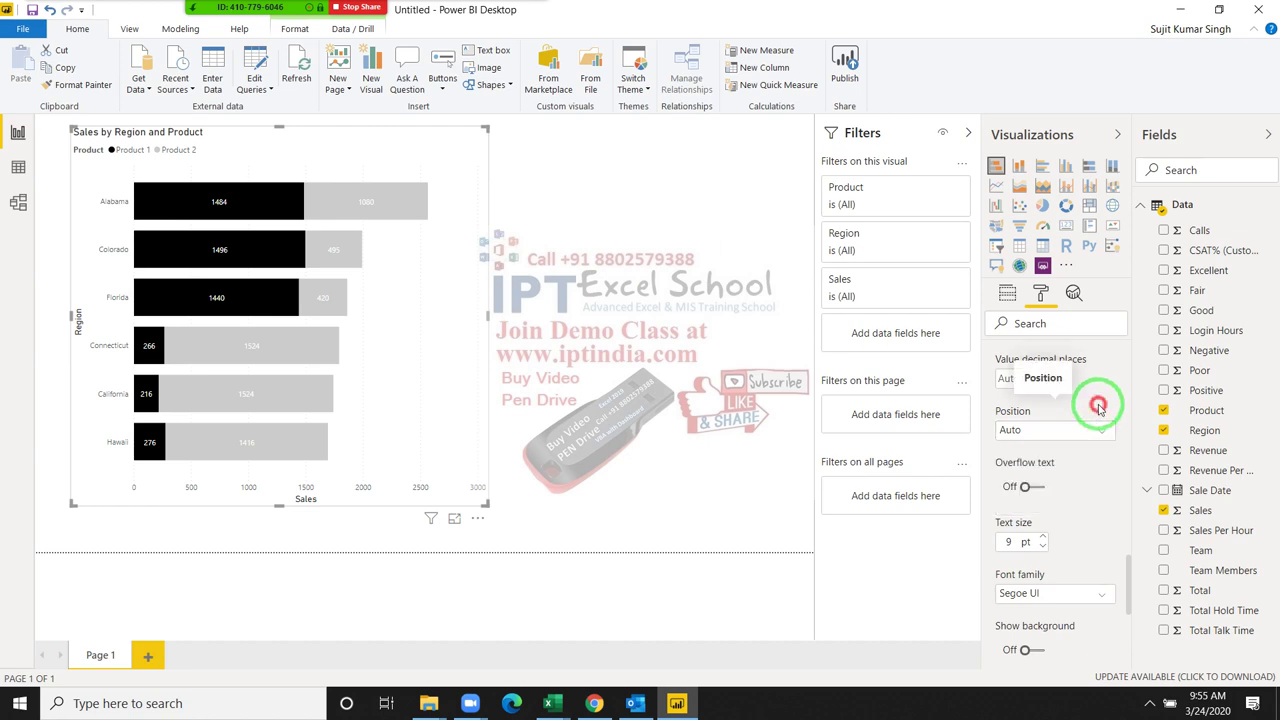
pyautogui.scroll(-3, 1099, 418)
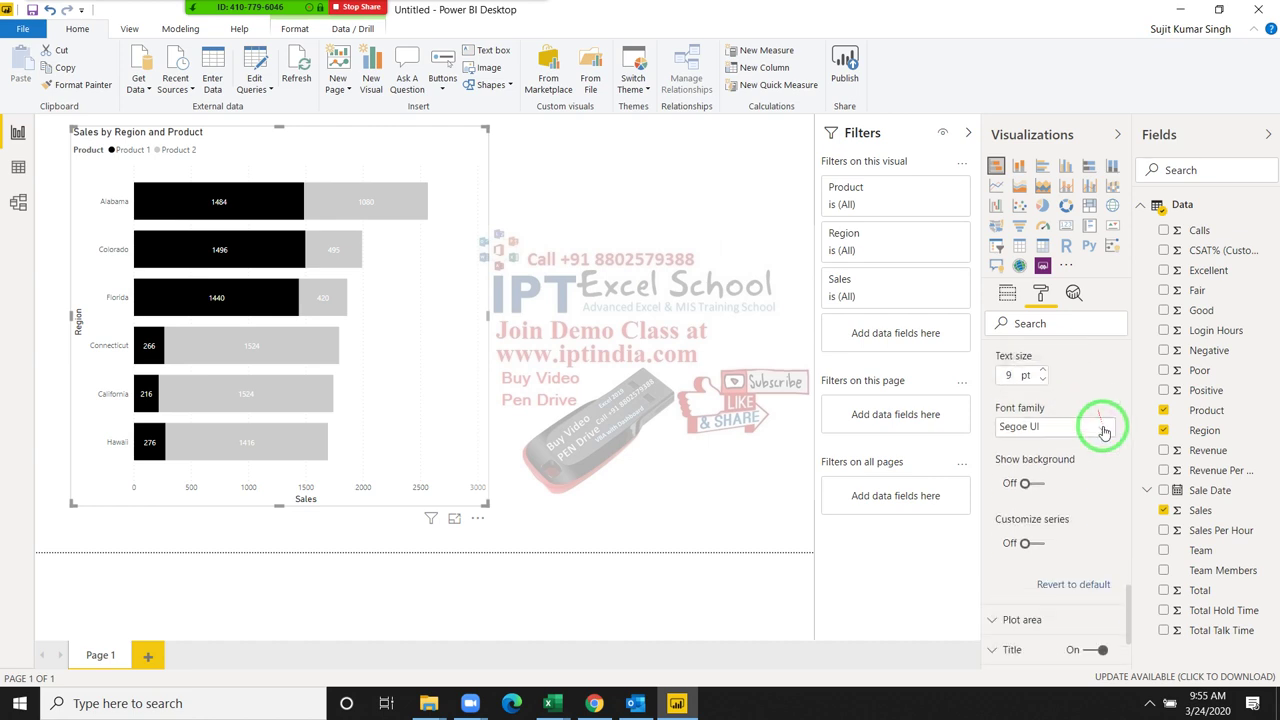
pyautogui.scroll(-3, 1086, 459)
pyautogui.click(1073, 482)
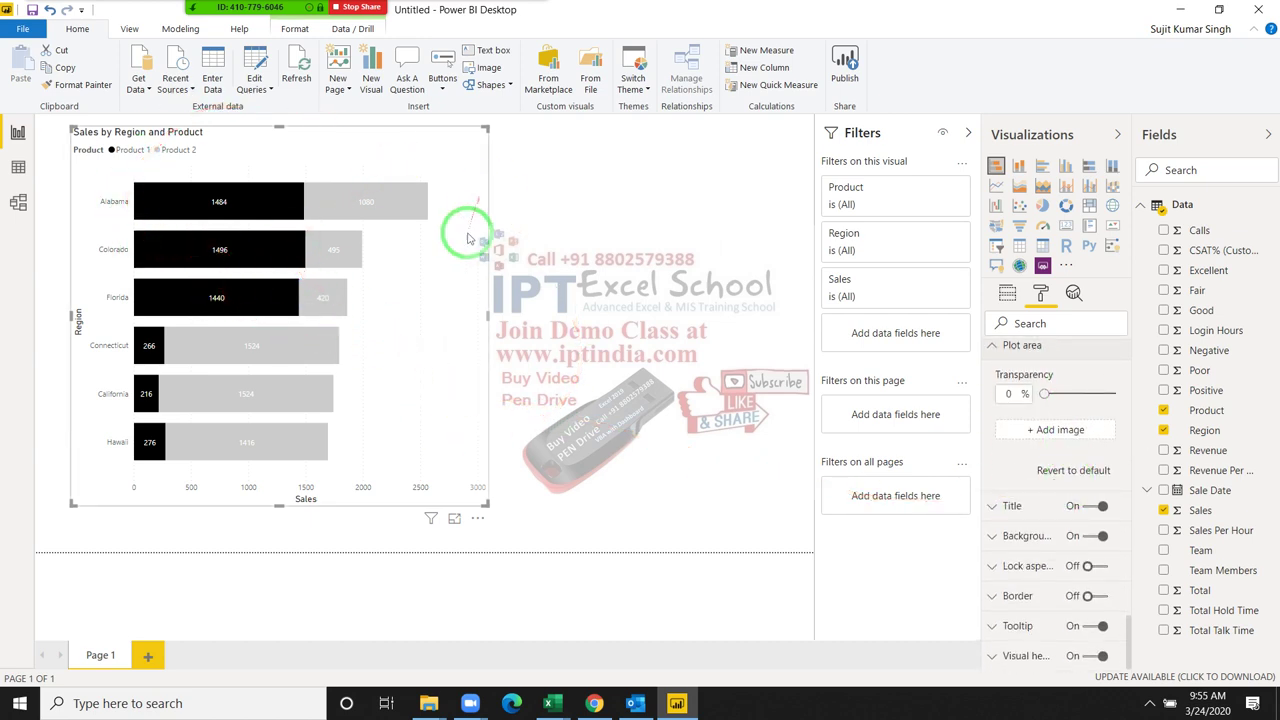
# Step: Set bgb.jpg as the plot area background image at 61% transparency
pyautogui.click(1035, 432)
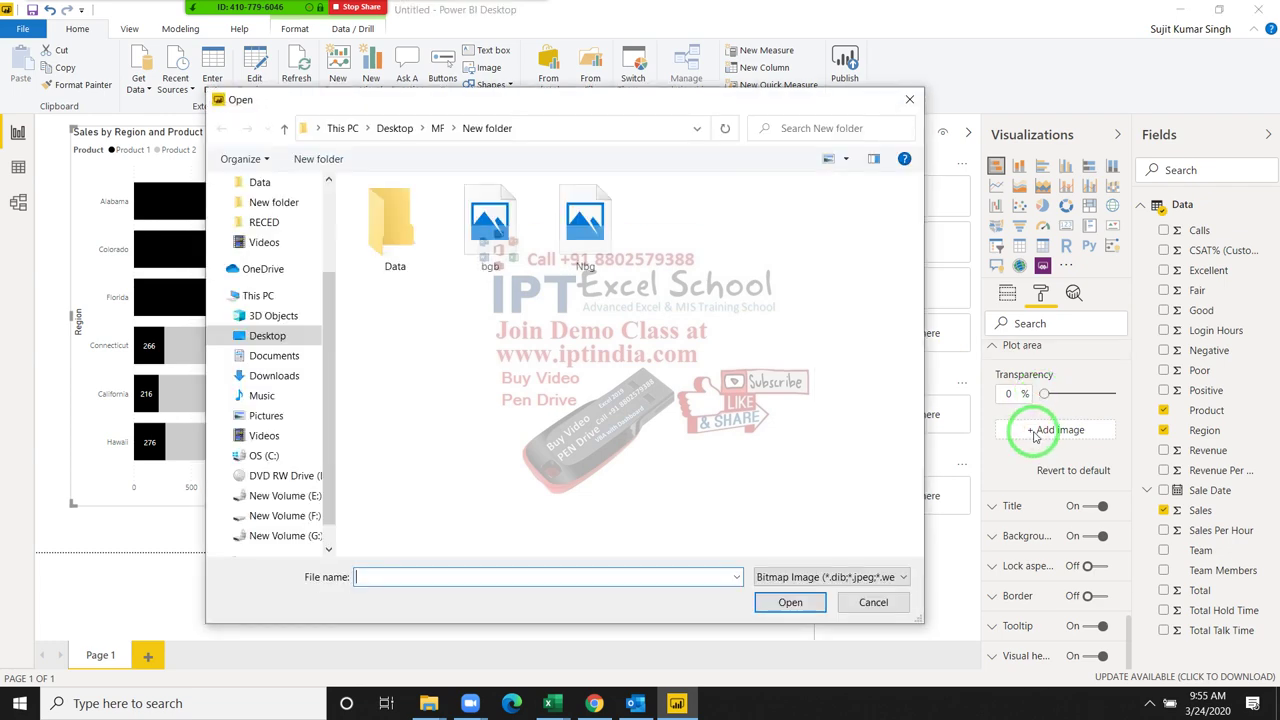
pyautogui.doubleClick(500, 240)
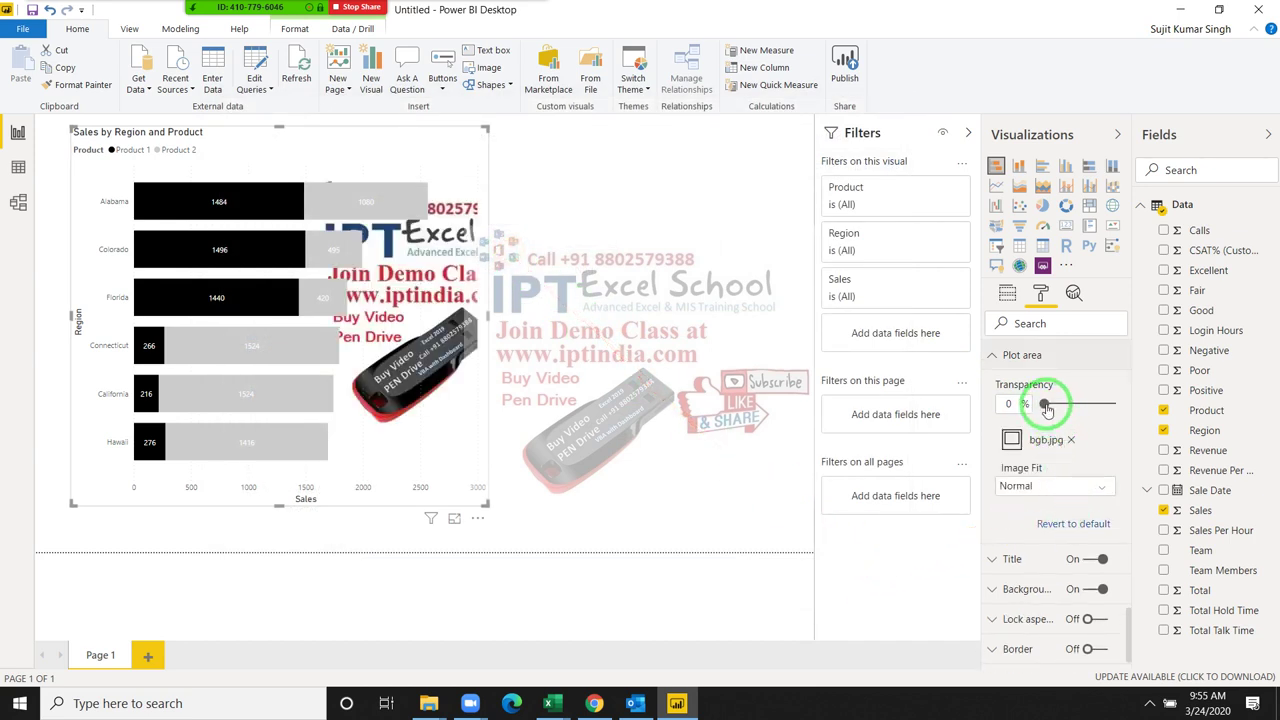
pyautogui.moveTo(1049, 408); pyautogui.dragTo(1100, 406)
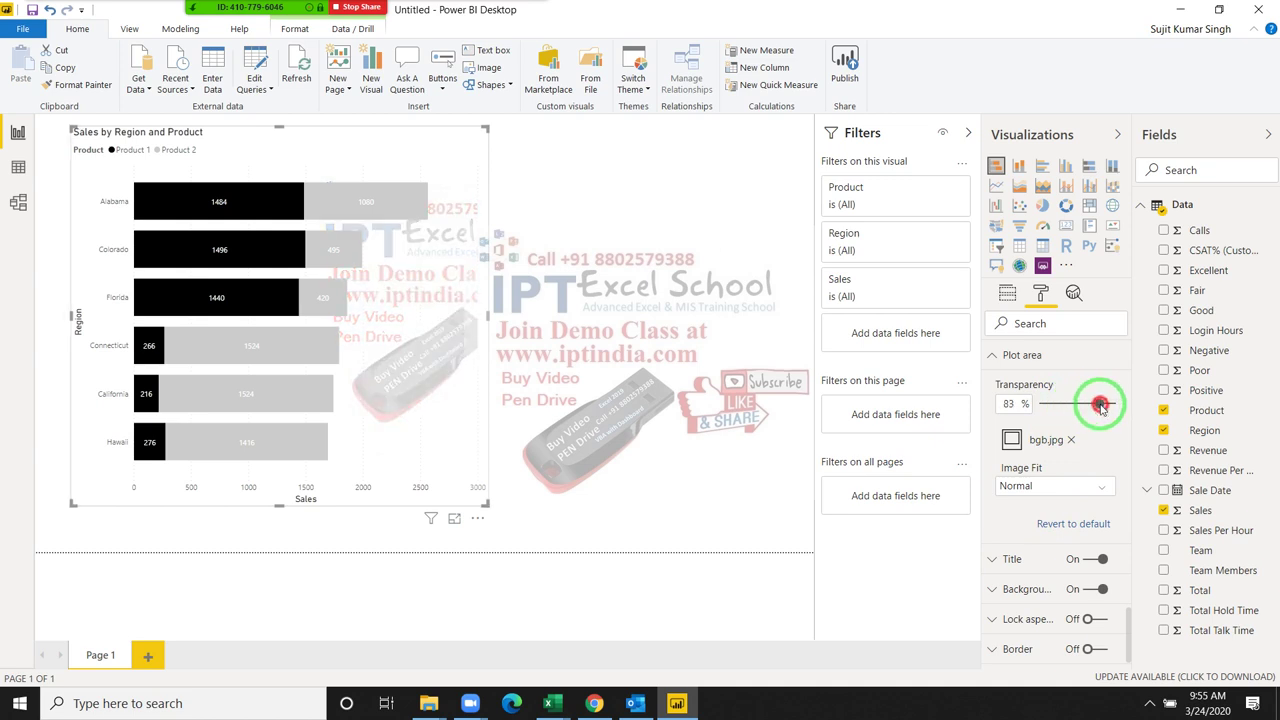
pyautogui.moveTo(1100, 406); pyautogui.dragTo(1085, 404)
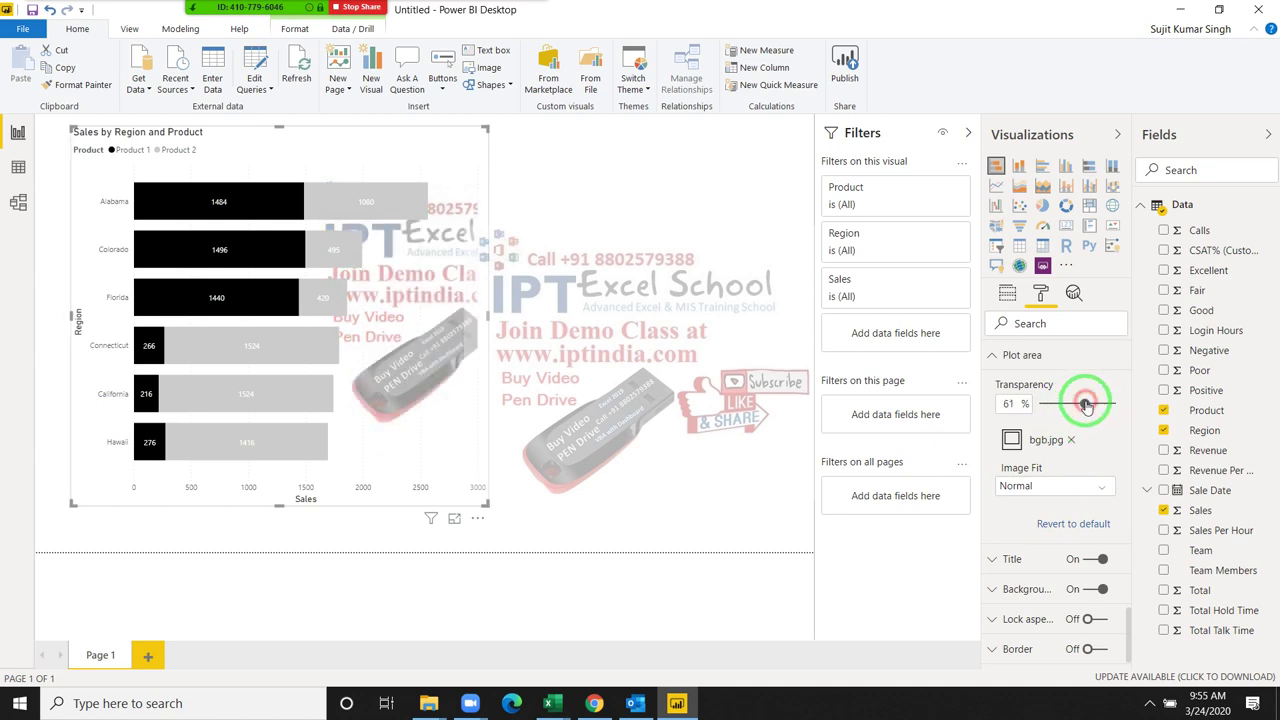
# Step: Expand the chart Title settings
pyautogui.click(1111, 467)
pyautogui.scroll(-1, 1111, 470)
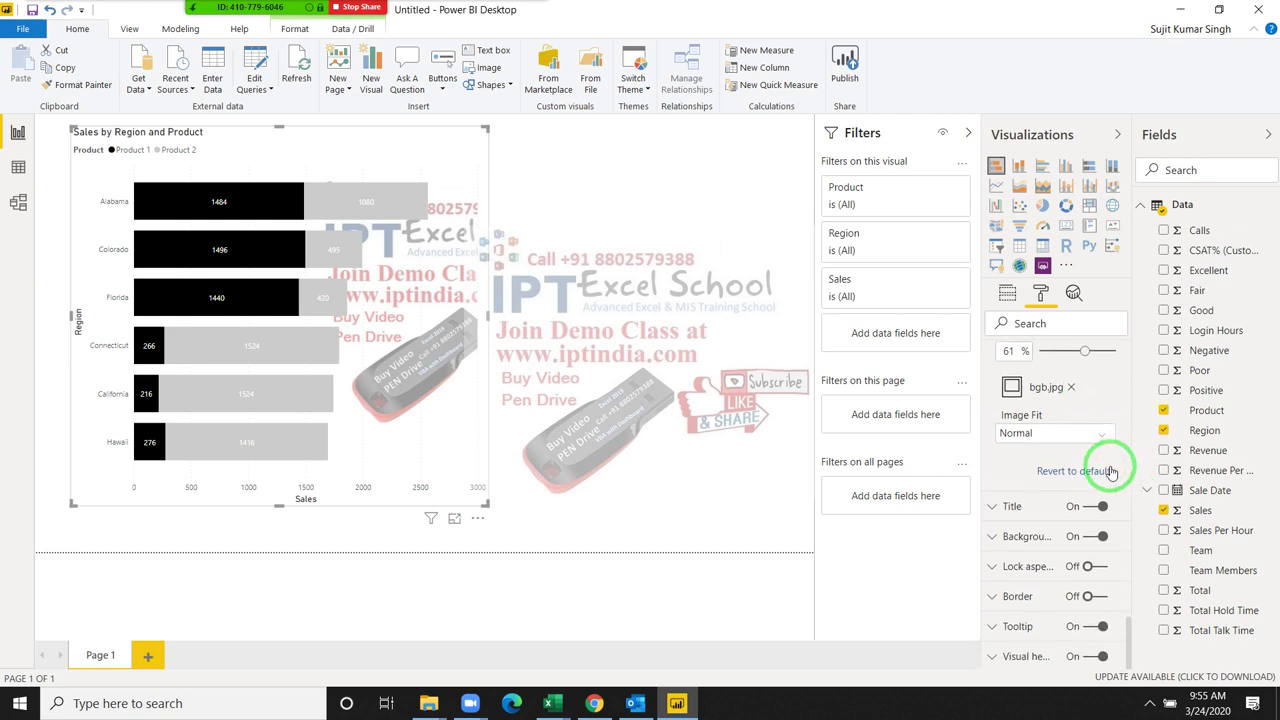
pyautogui.click(1030, 506)
pyautogui.scroll(-2, 1043, 508)
pyautogui.scroll(-3, 1043, 510)
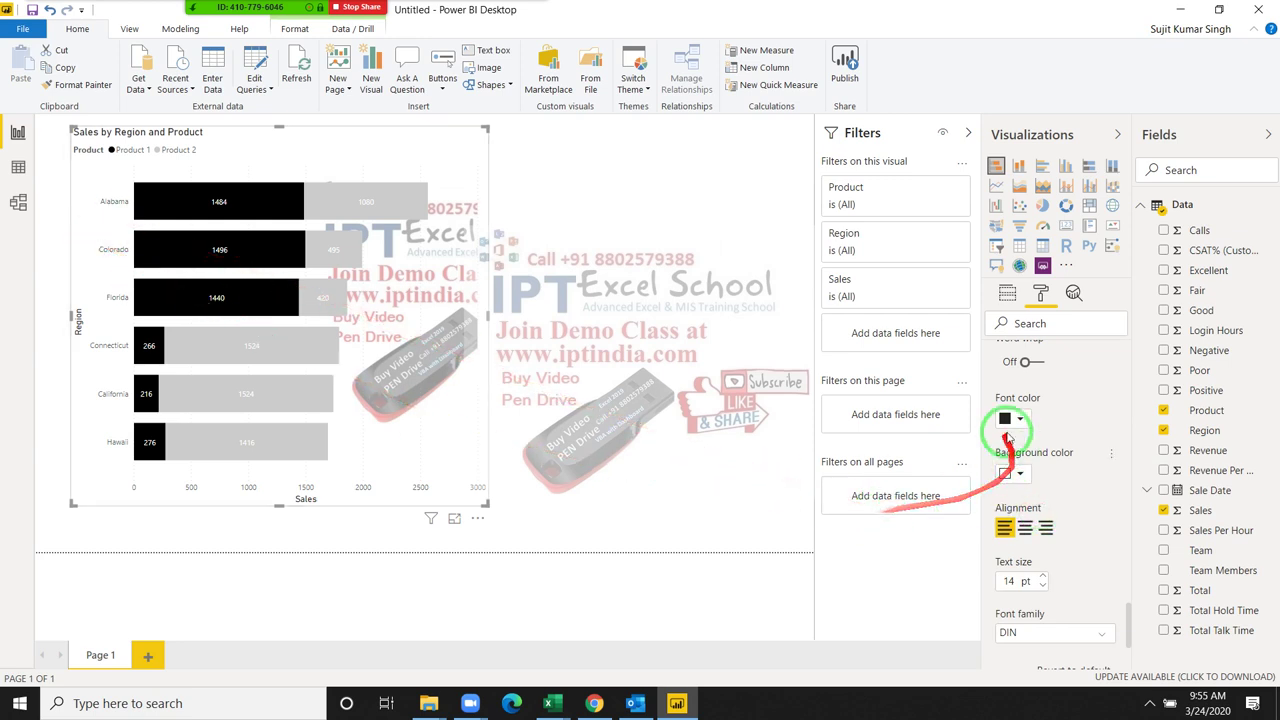
# Step: Turn the 'Sales by Region and Product' title on, centre it, and set its text size to 15 pt
pyautogui.scroll(2, 1030, 370)
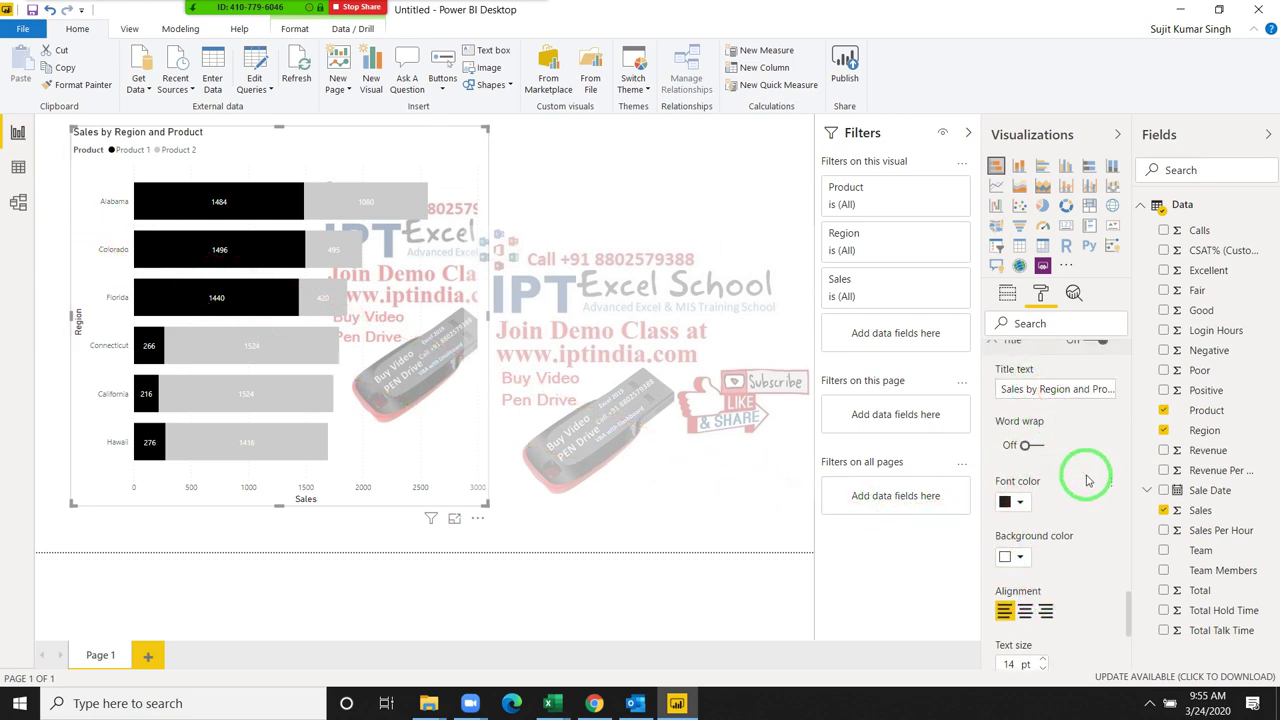
pyautogui.scroll(2, 1088, 478)
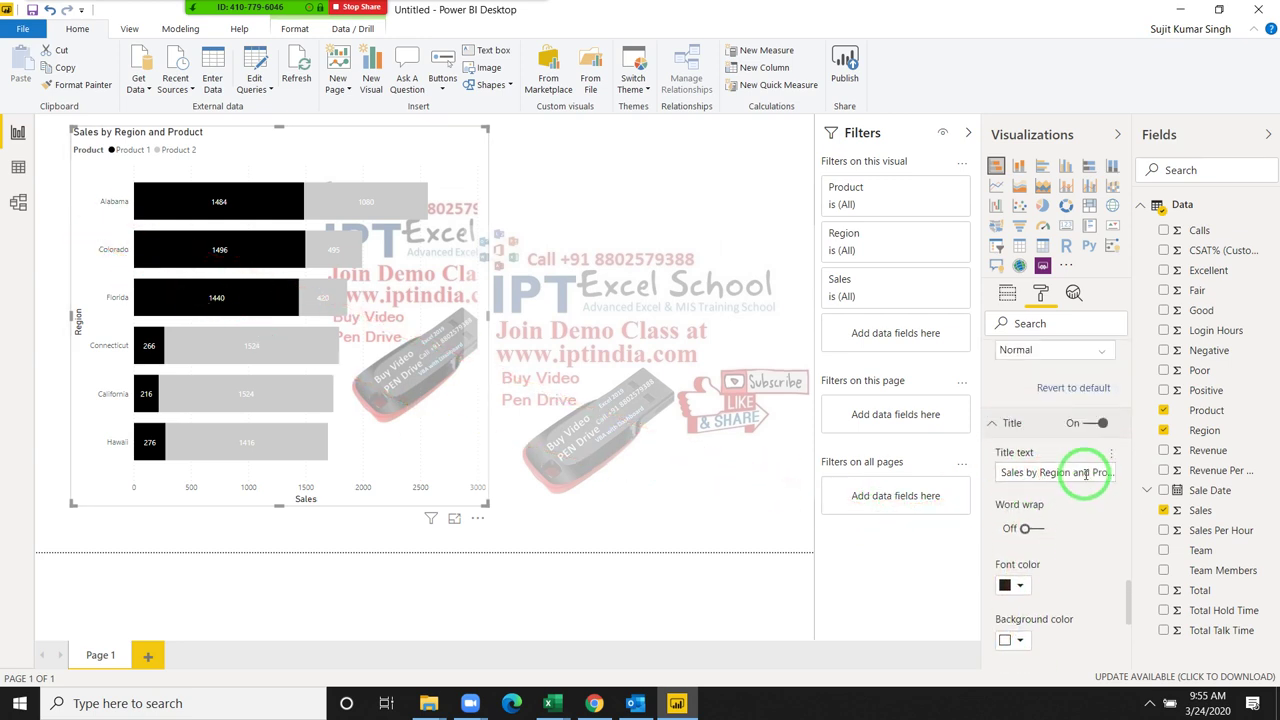
pyautogui.click(1102, 425)
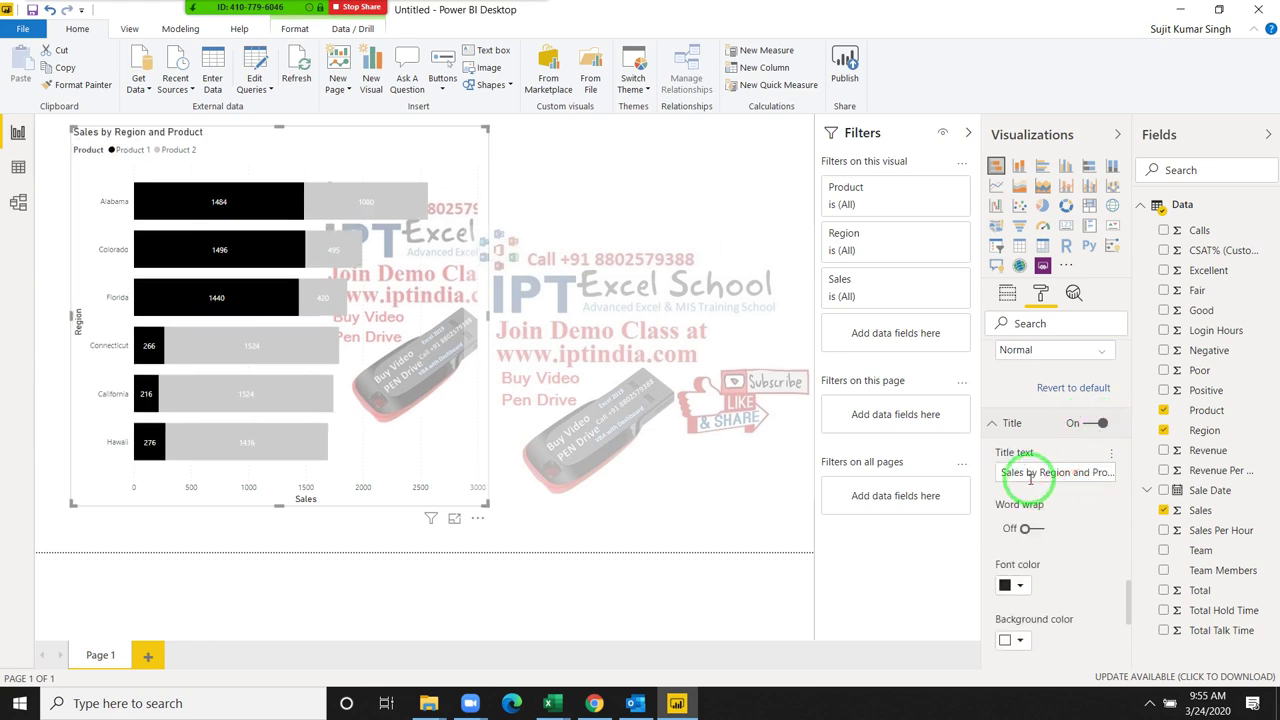
pyautogui.moveTo(1005, 472); pyautogui.dragTo(1150, 467)
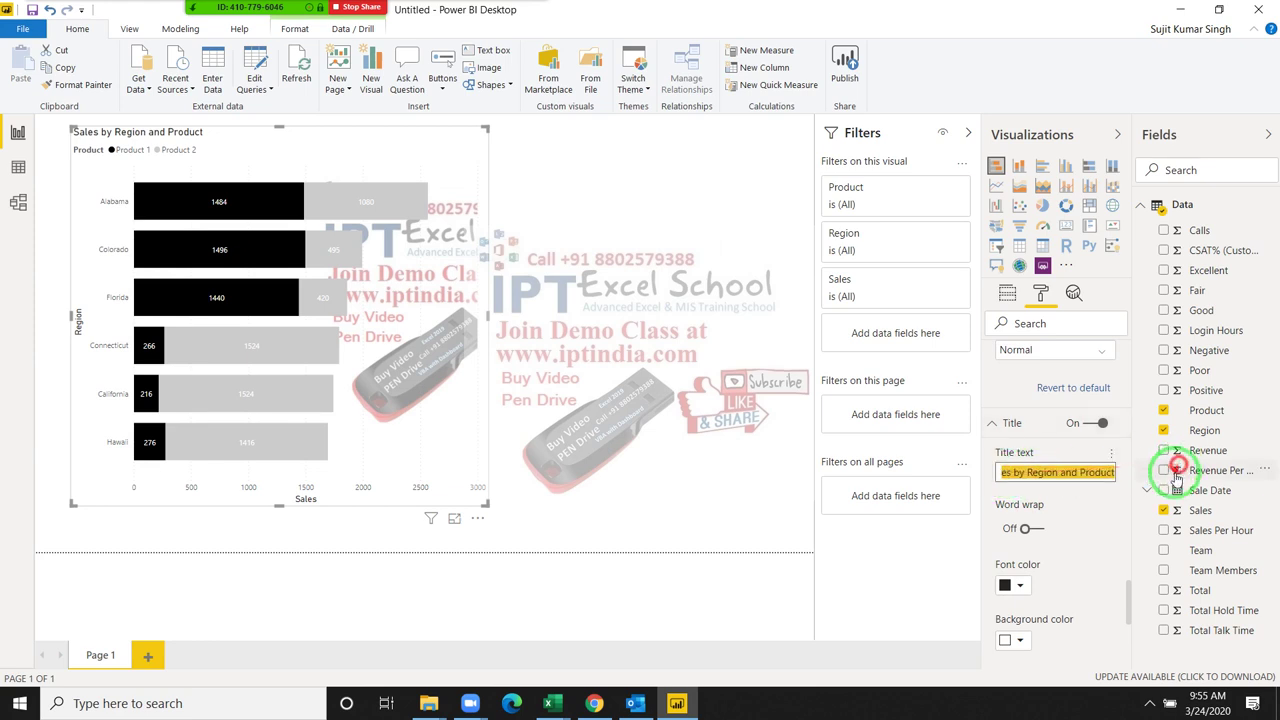
pyautogui.scroll(-3, 1122, 518)
pyautogui.scroll(-1, 1122, 518)
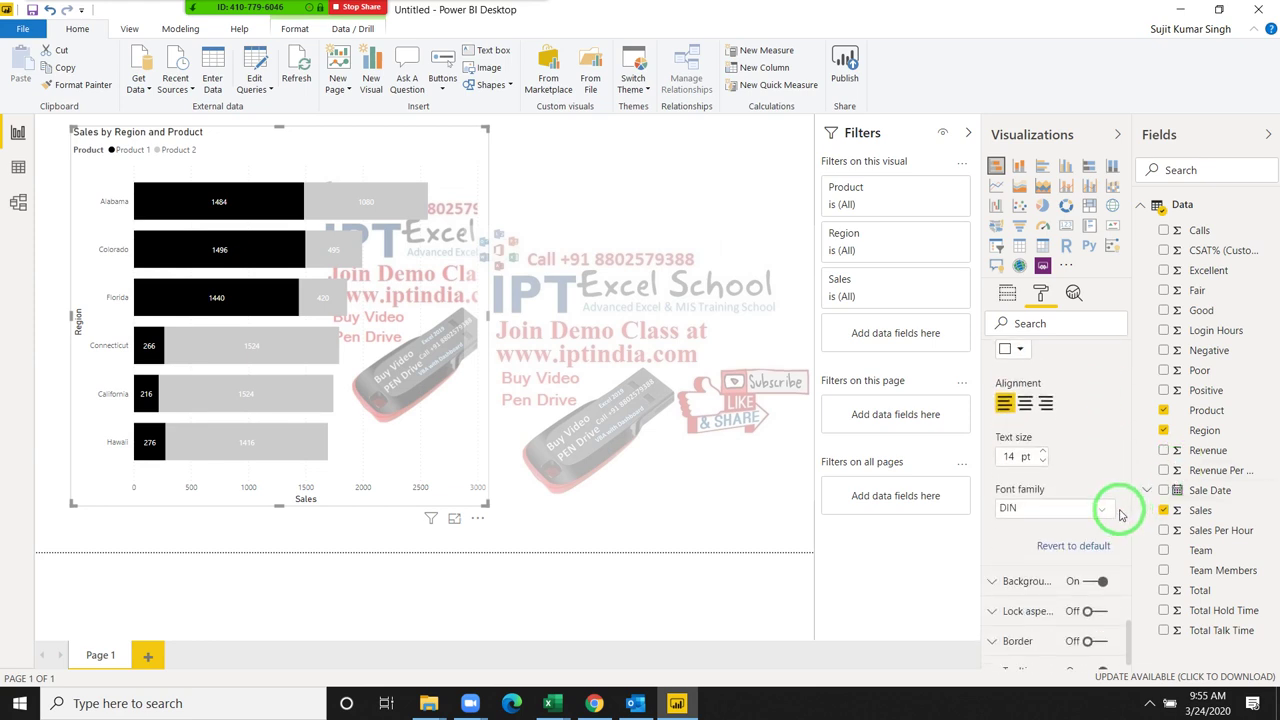
pyautogui.click(1024, 404)
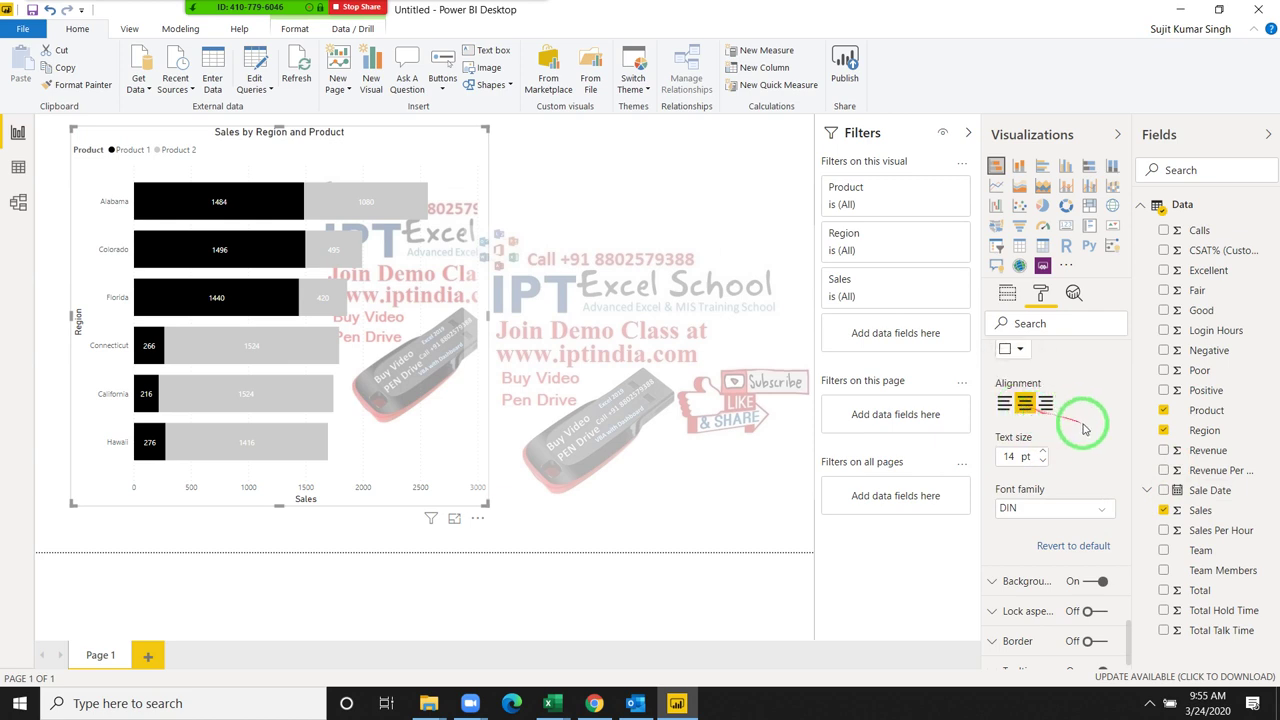
pyautogui.click(1040, 452)
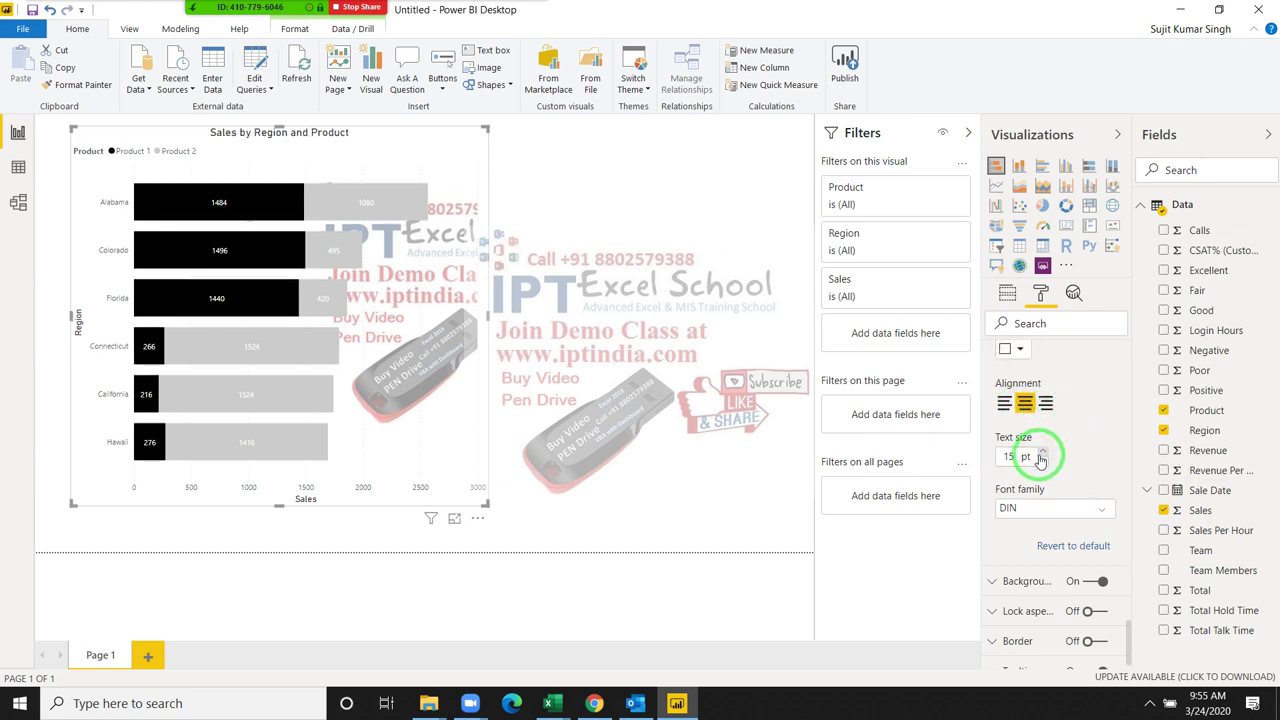
pyautogui.scroll(-1, 1068, 472)
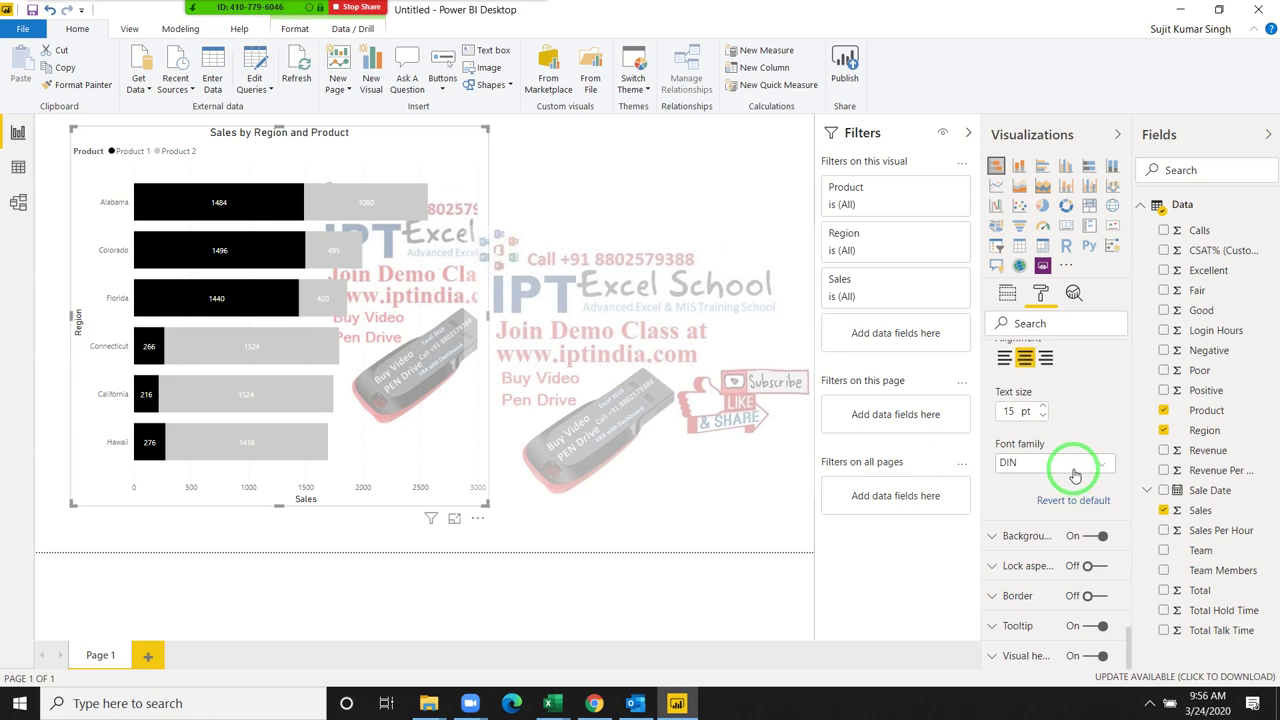
# Step: Check the visual Background settings and colour options, leaving the colour unchanged
pyautogui.click(1020, 546)
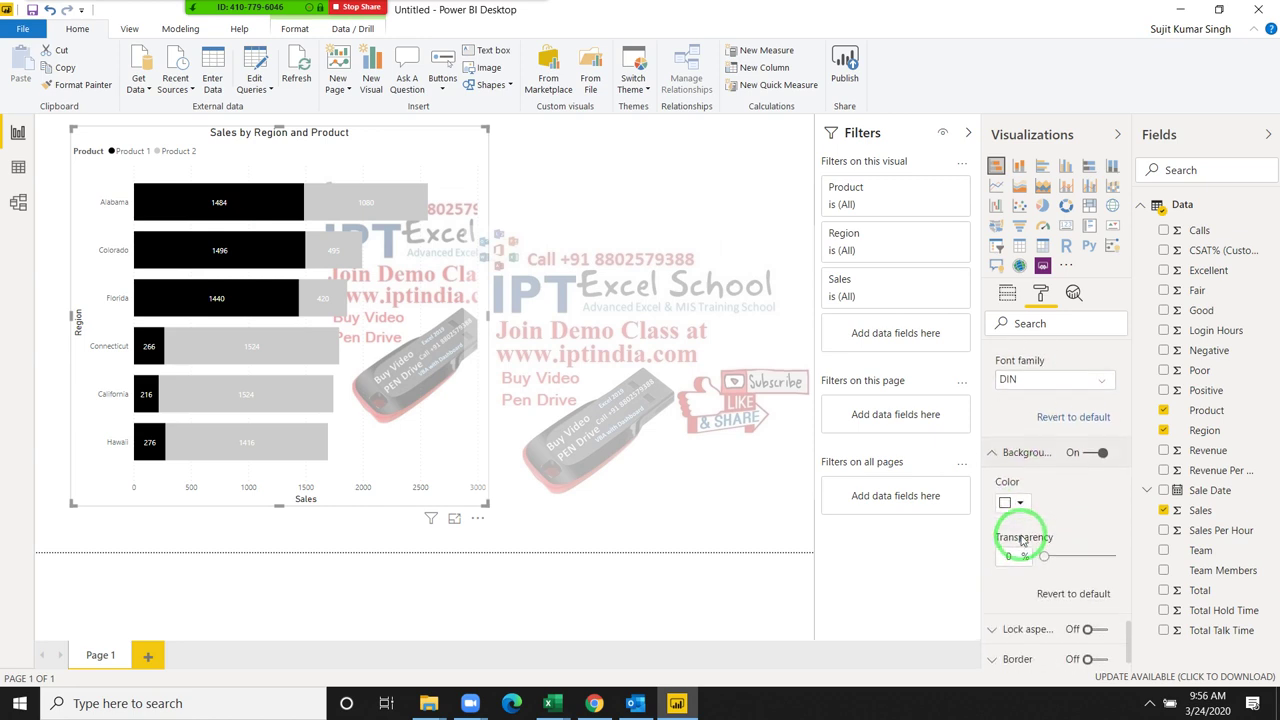
pyautogui.click(1089, 456)
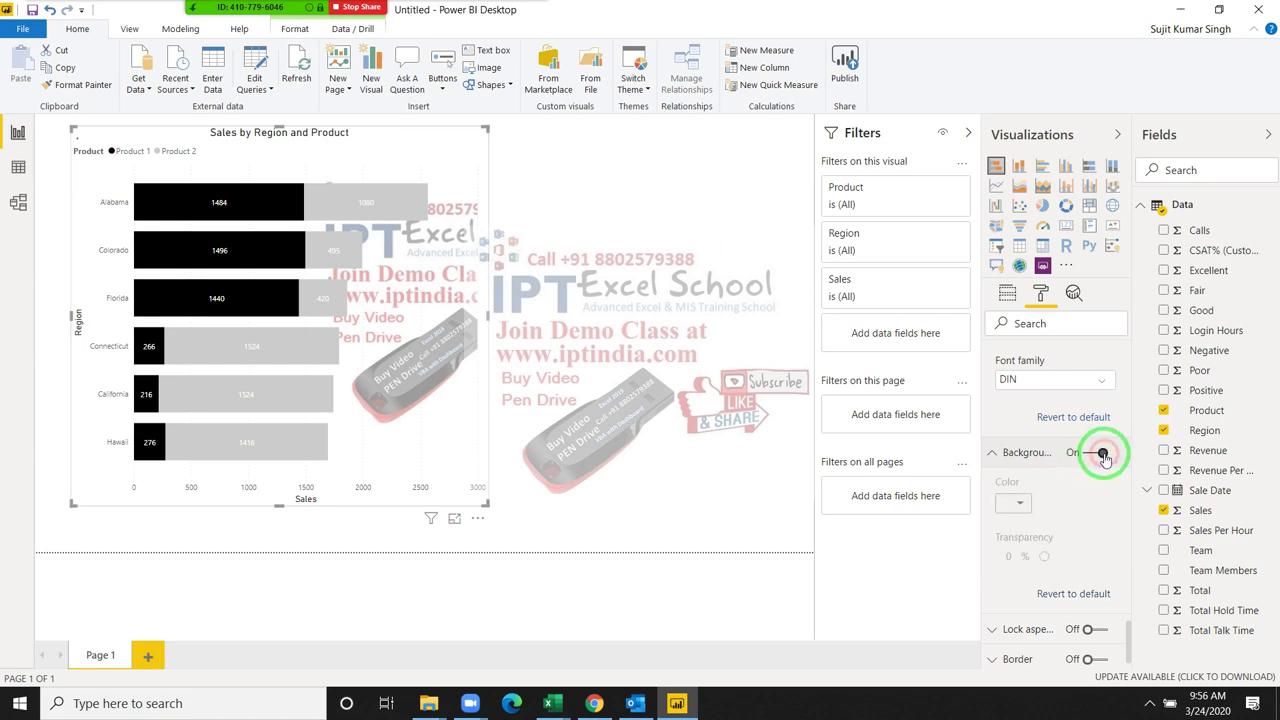
pyautogui.scroll(-1, 1105, 480)
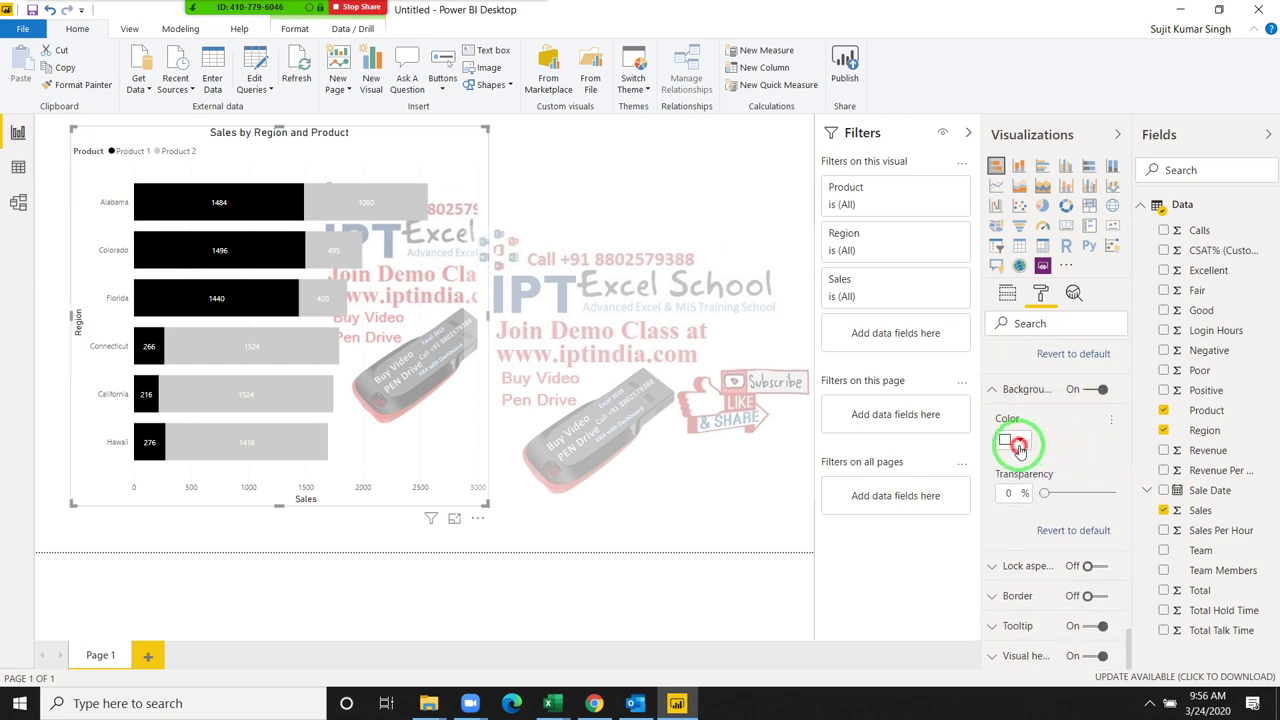
pyautogui.click(1018, 445)
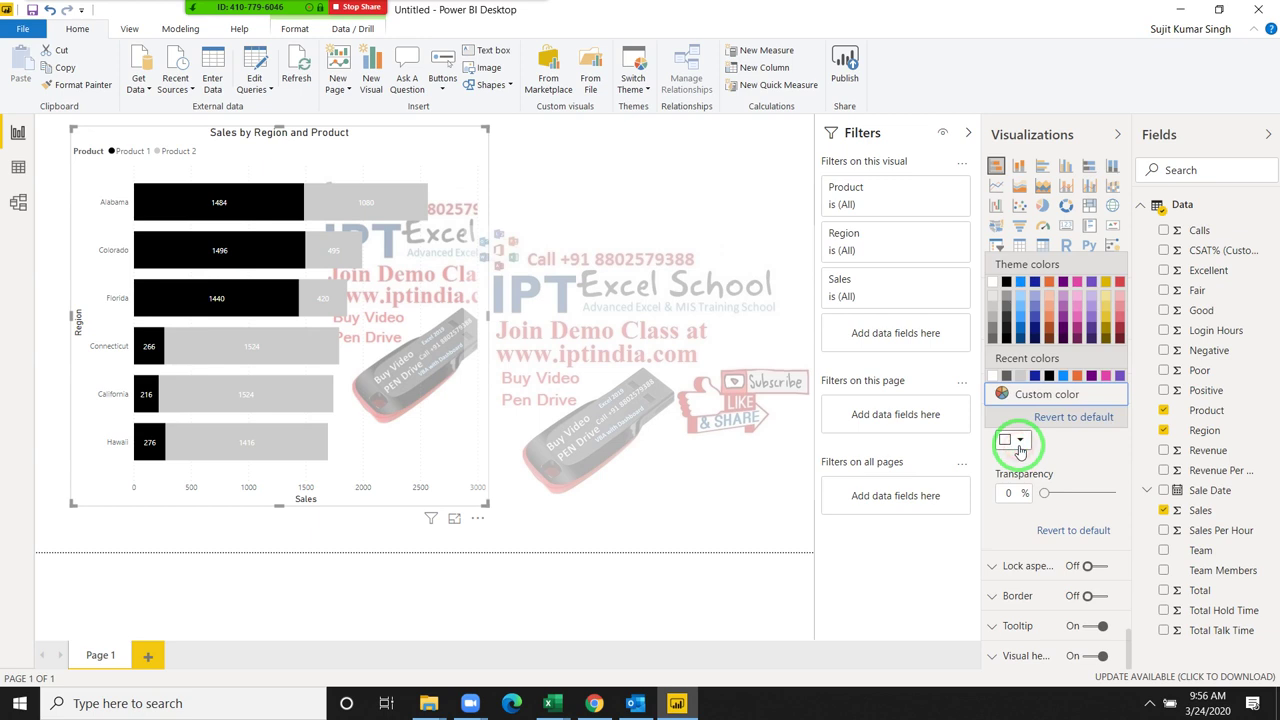
pyautogui.click(1018, 300)
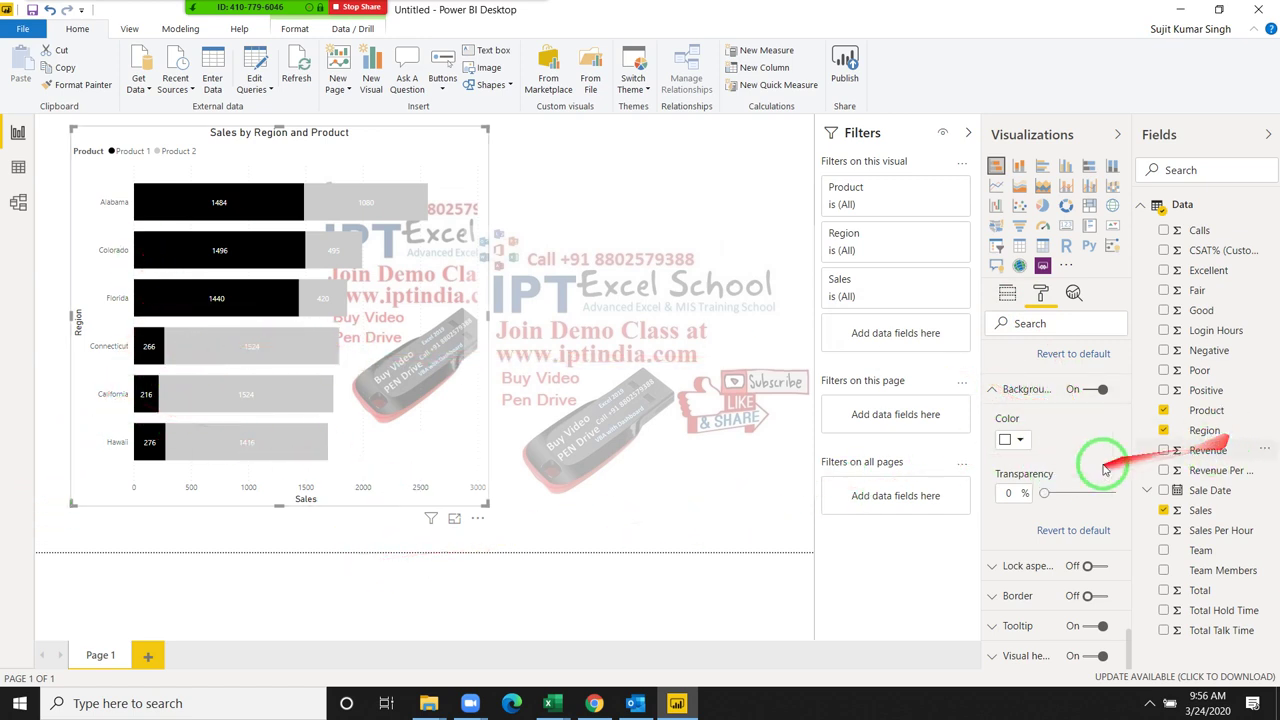
# Step: Browse the Lock aspect, Border, Tooltip and Visual header cards, then switch to Analytics
pyautogui.click(995, 566)
pyautogui.click(1015, 593)
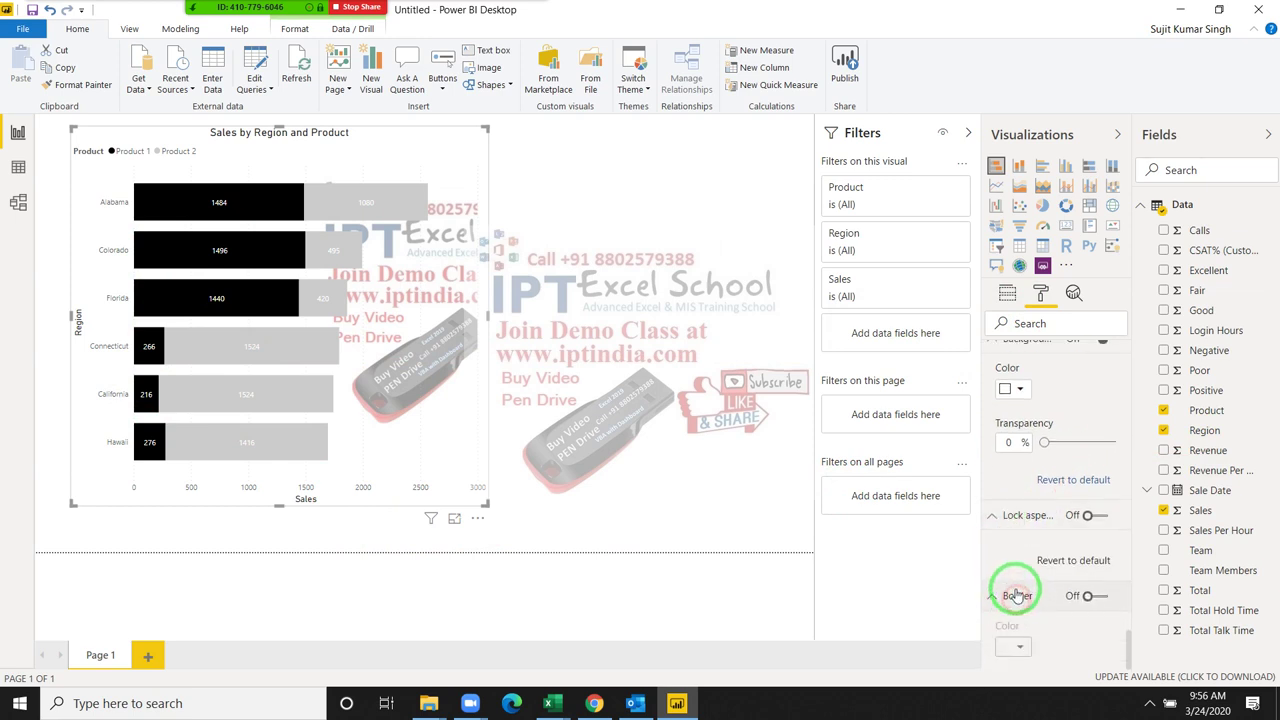
pyautogui.click(1036, 630)
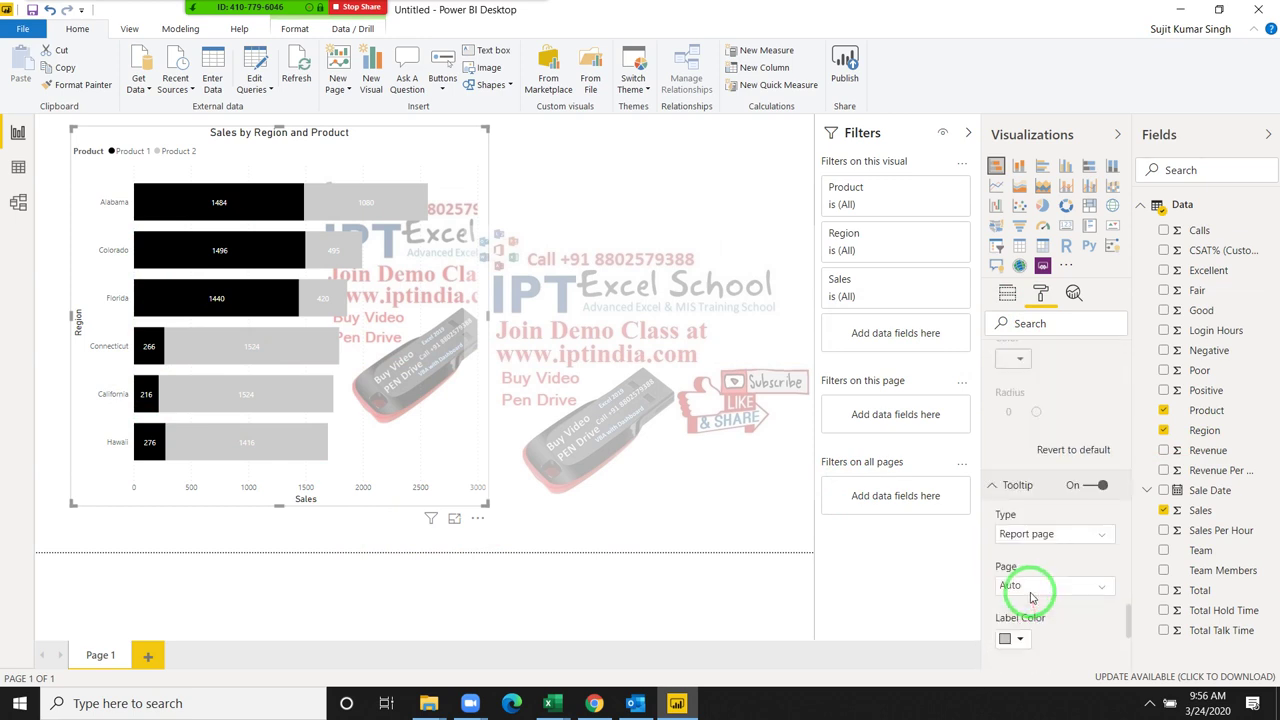
pyautogui.click(1025, 655)
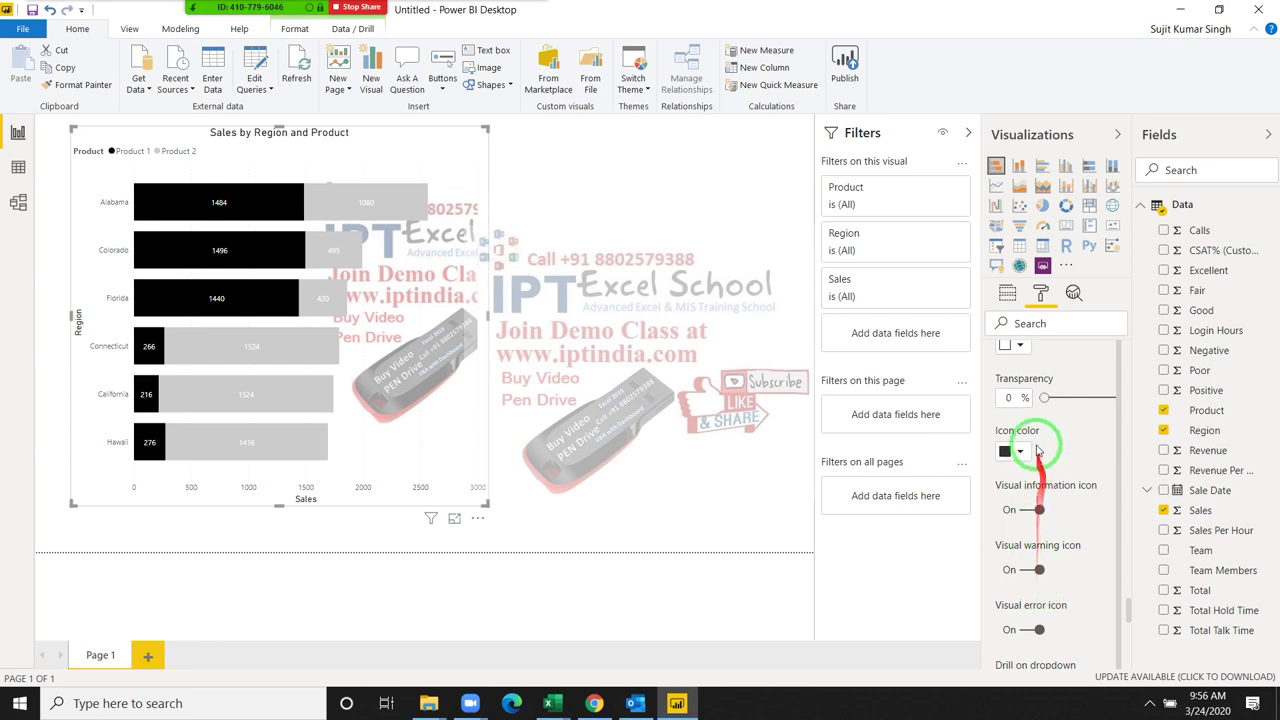
pyautogui.click(1005, 300)
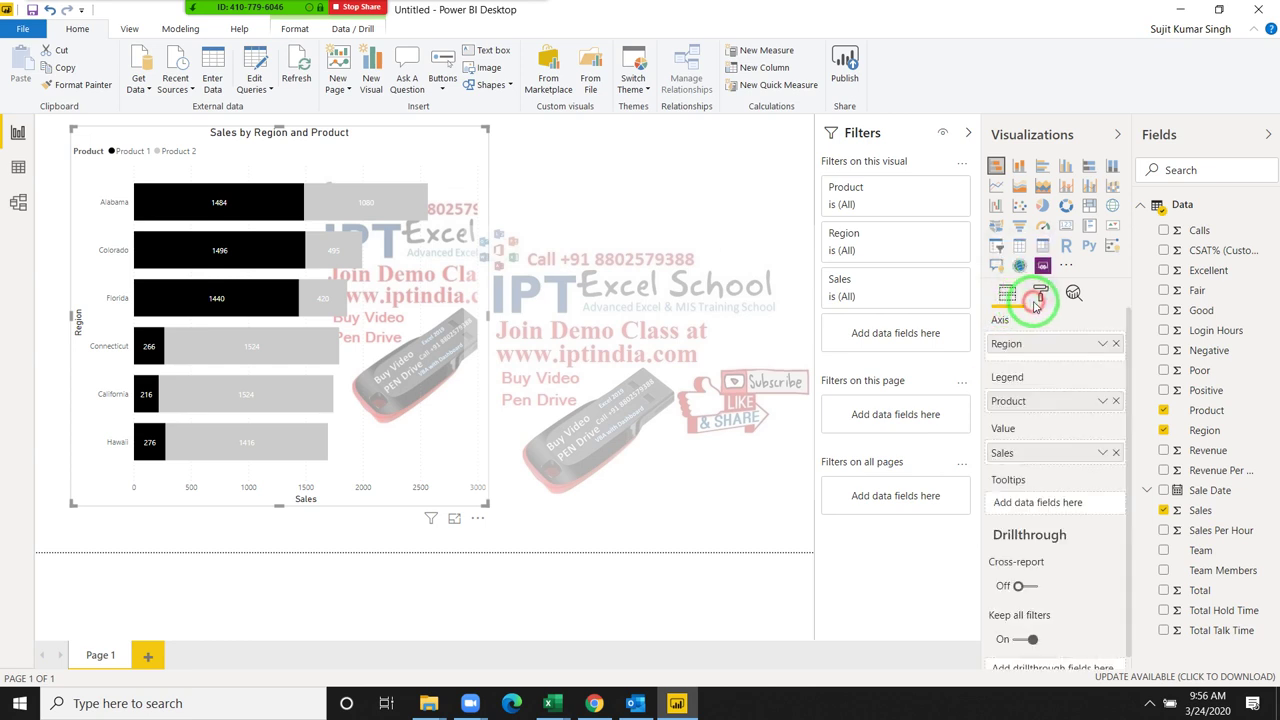
pyautogui.click(1040, 296)
pyautogui.click(1073, 296)
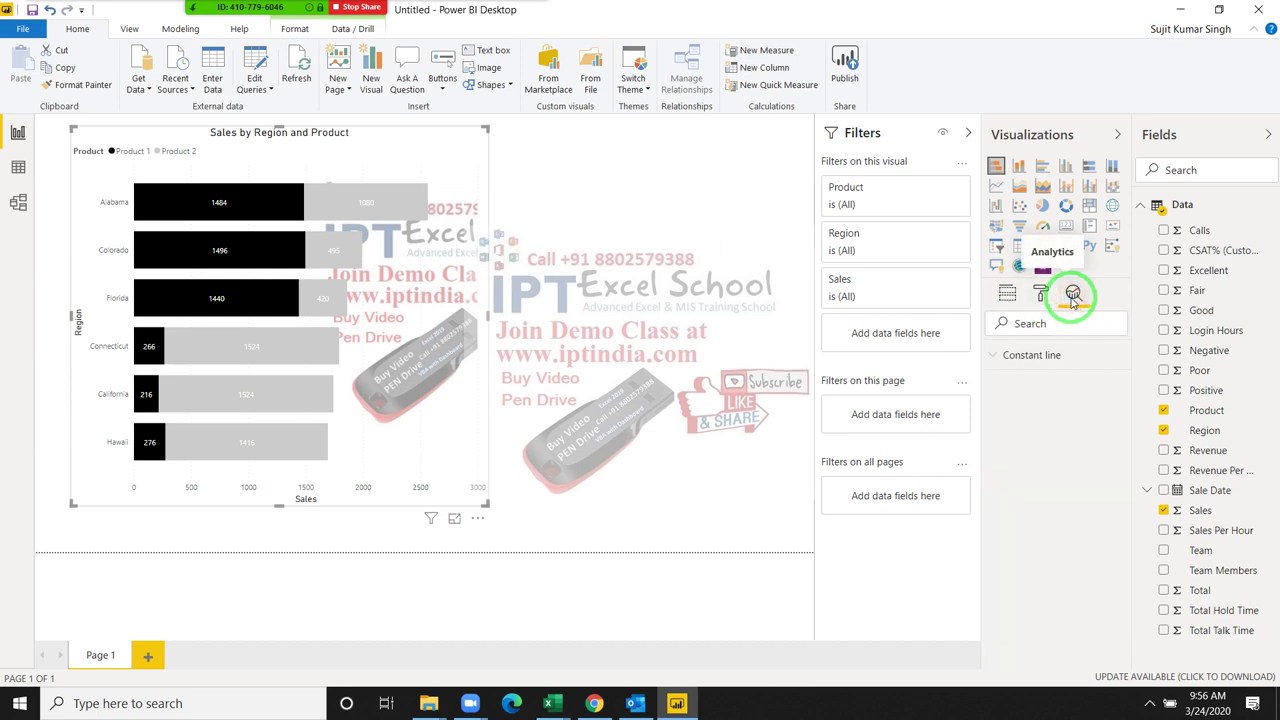
# Step: Add a constant line in Analytics and select its value to change it to 1000
pyautogui.click(1030, 370)
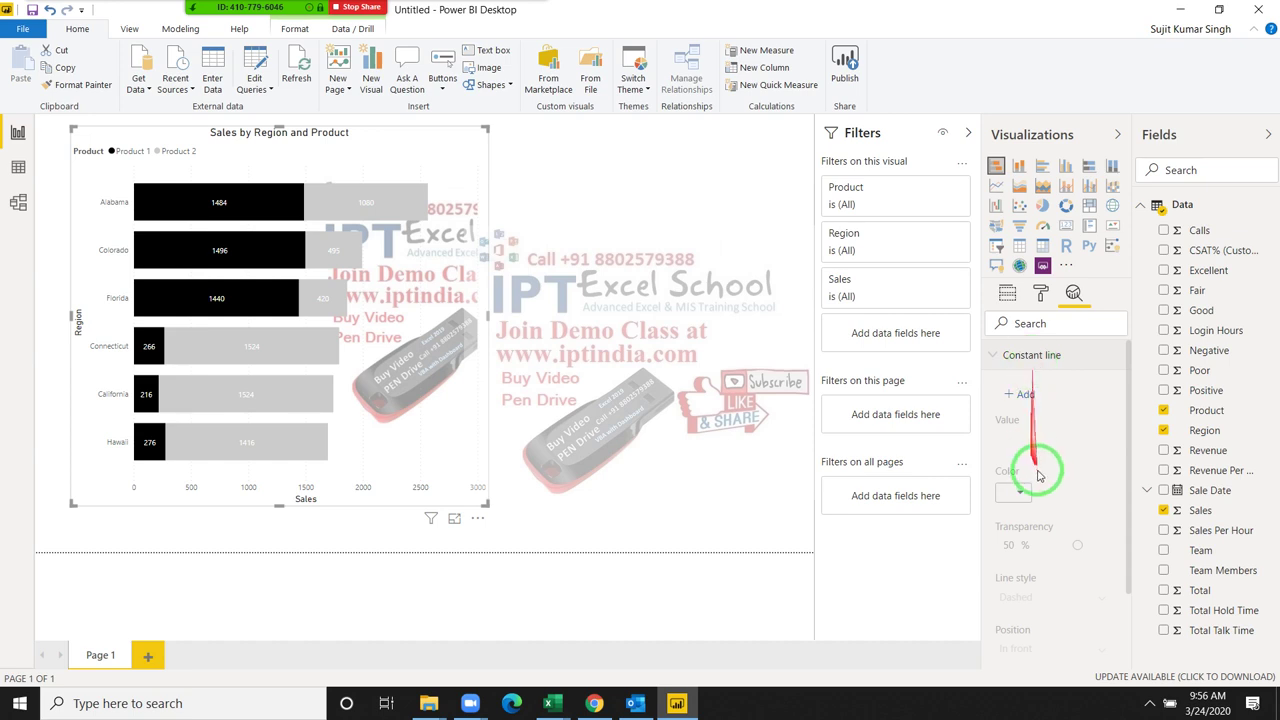
pyautogui.click(1022, 398)
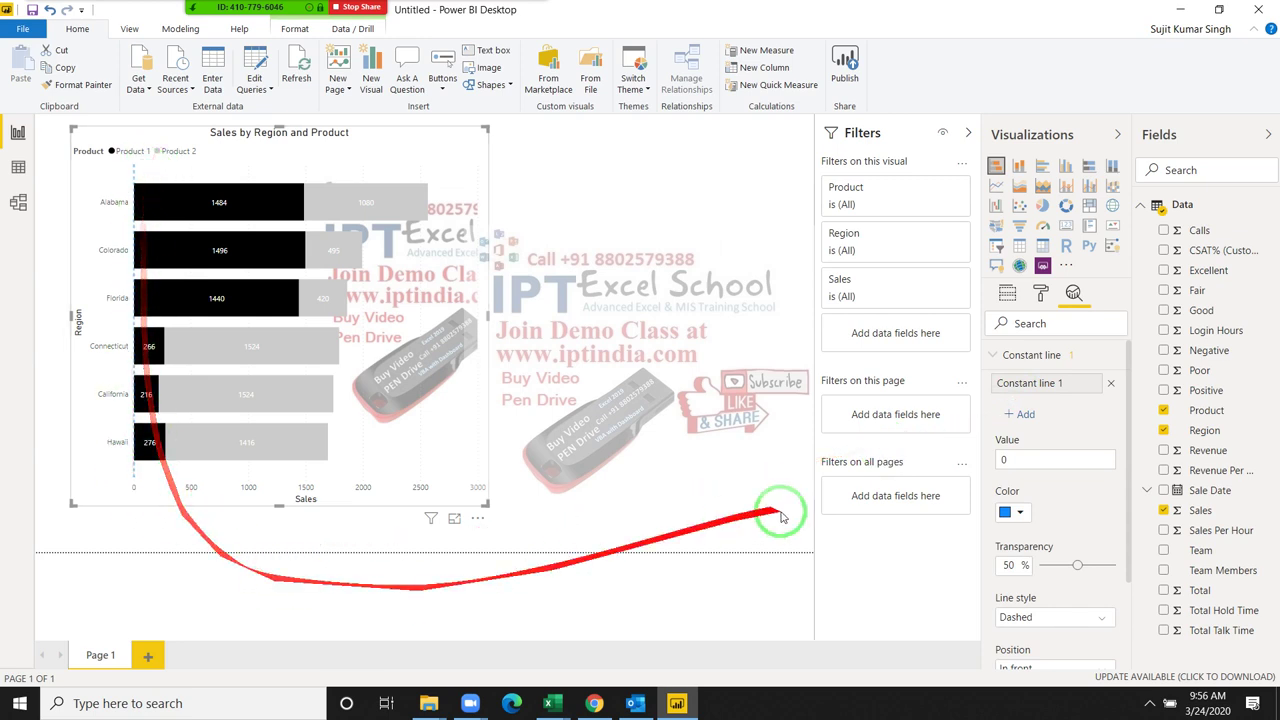
pyautogui.moveTo(1012, 460)
pyautogui.mouseDown()
pyautogui.moveTo(968, 457)
pyautogui.moveTo(960, 522)
pyautogui.mouseUp()
pyautogui.write('1000')
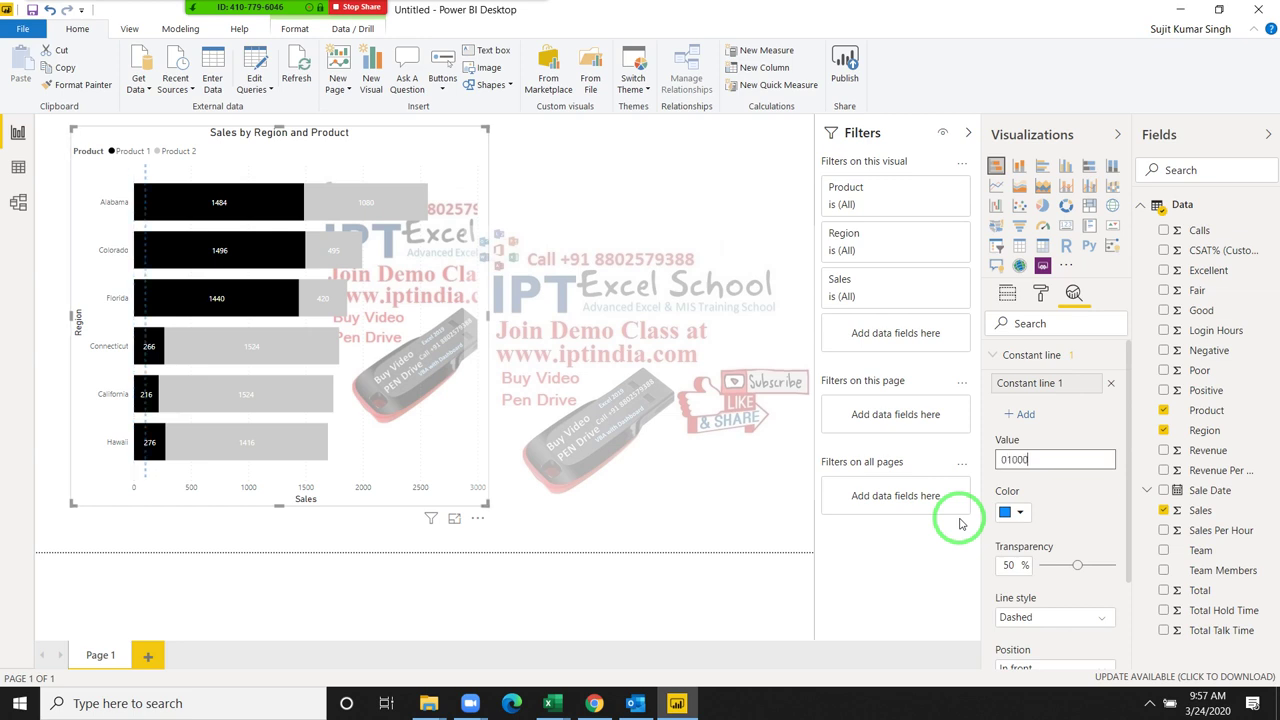
# Step: Apply the 1000 value to the constant line and change its style to Solid
pyautogui.click(959, 522)
pyautogui.scroll(-1, 1087, 476)
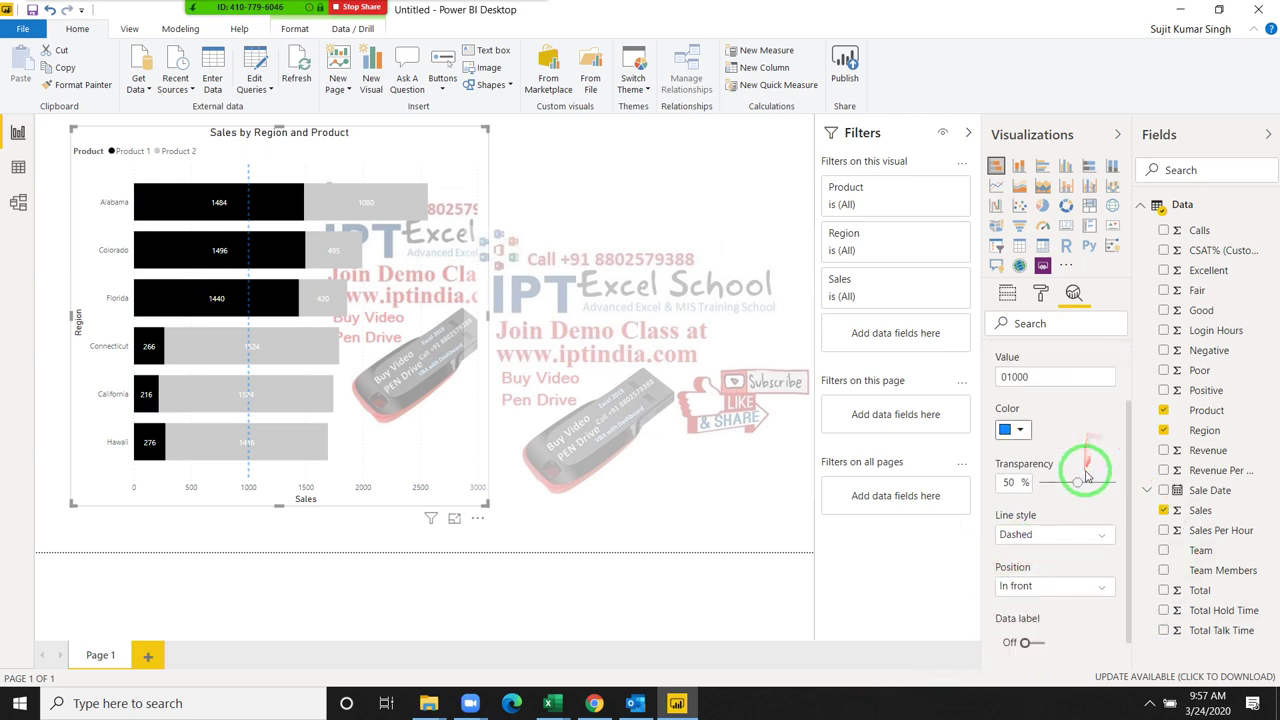
pyautogui.scroll(-1, 1086, 505)
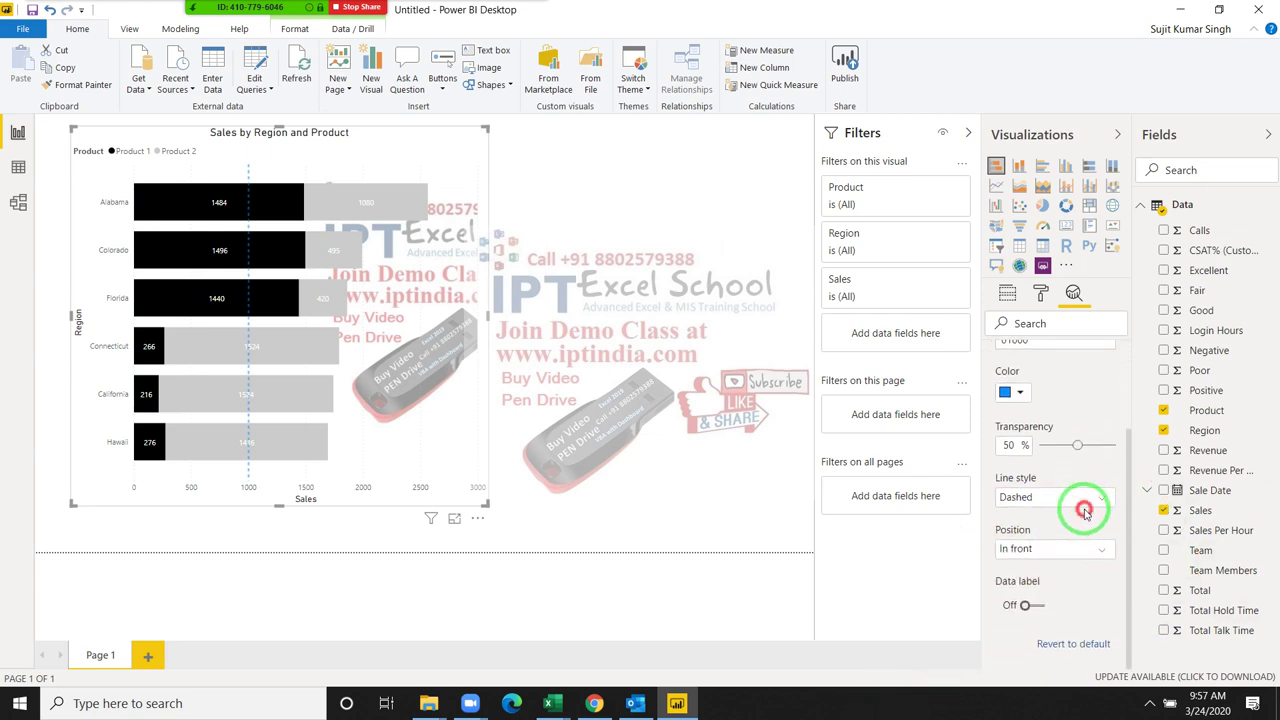
pyautogui.click(1080, 498)
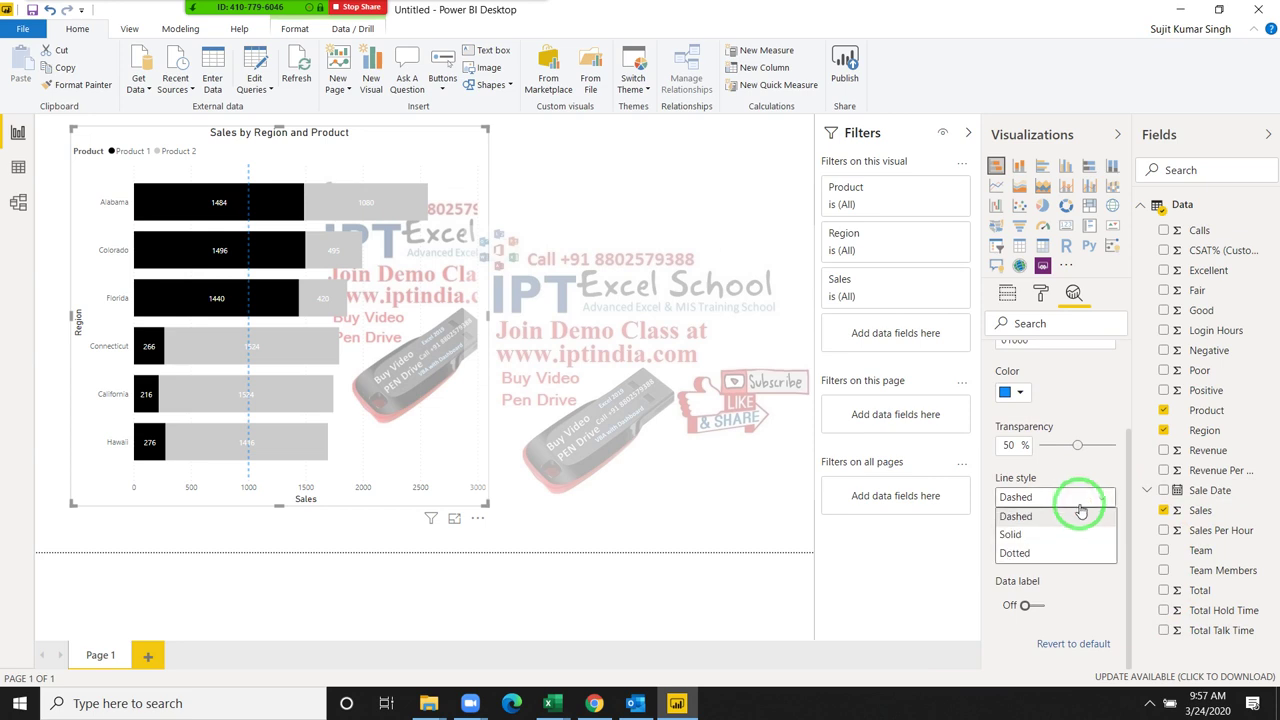
pyautogui.click(1072, 534)
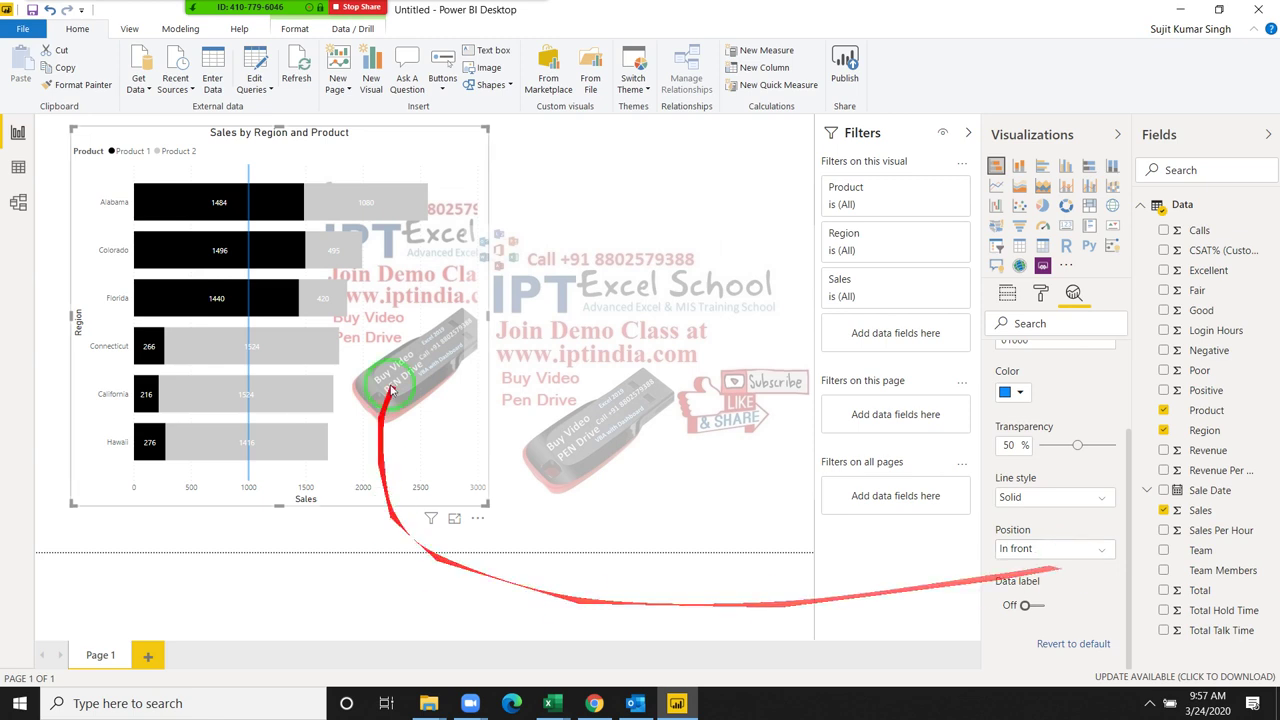
# Step: Turn on the constant line's data label showing 1000 and review its label settings
pyautogui.click(1036, 606)
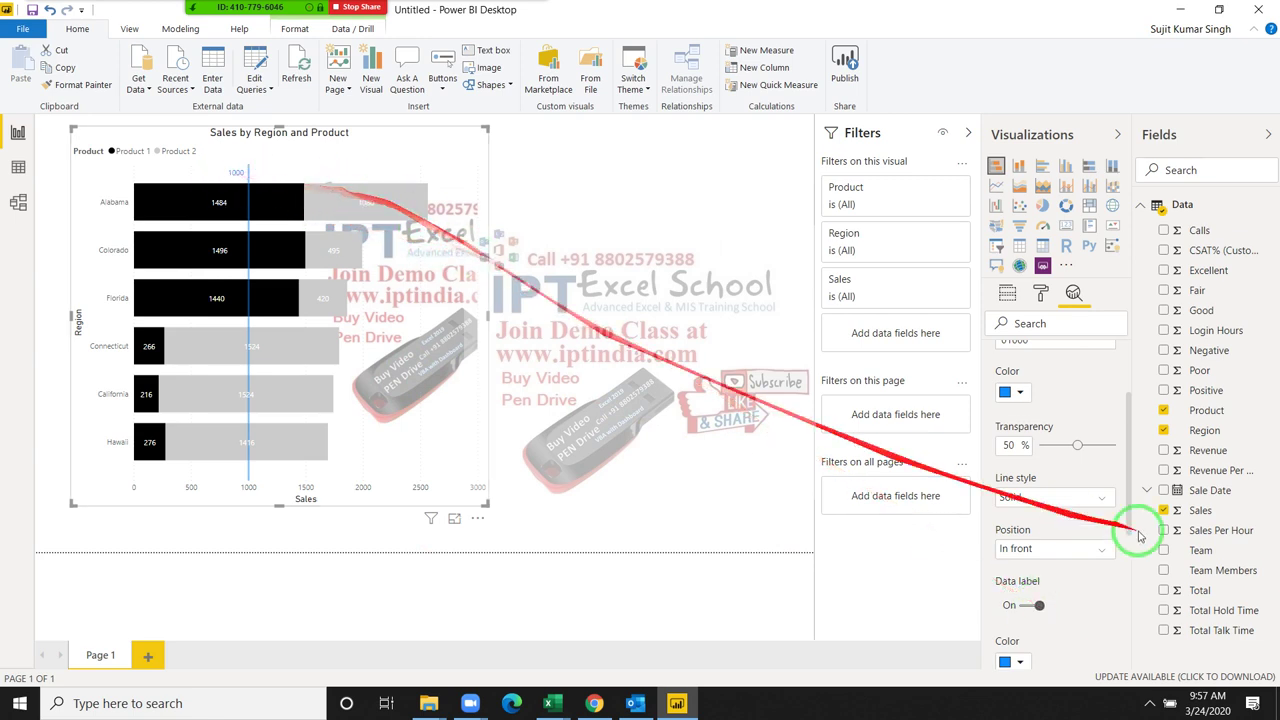
pyautogui.scroll(-3, 1069, 565)
pyautogui.scroll(-2, 1075, 585)
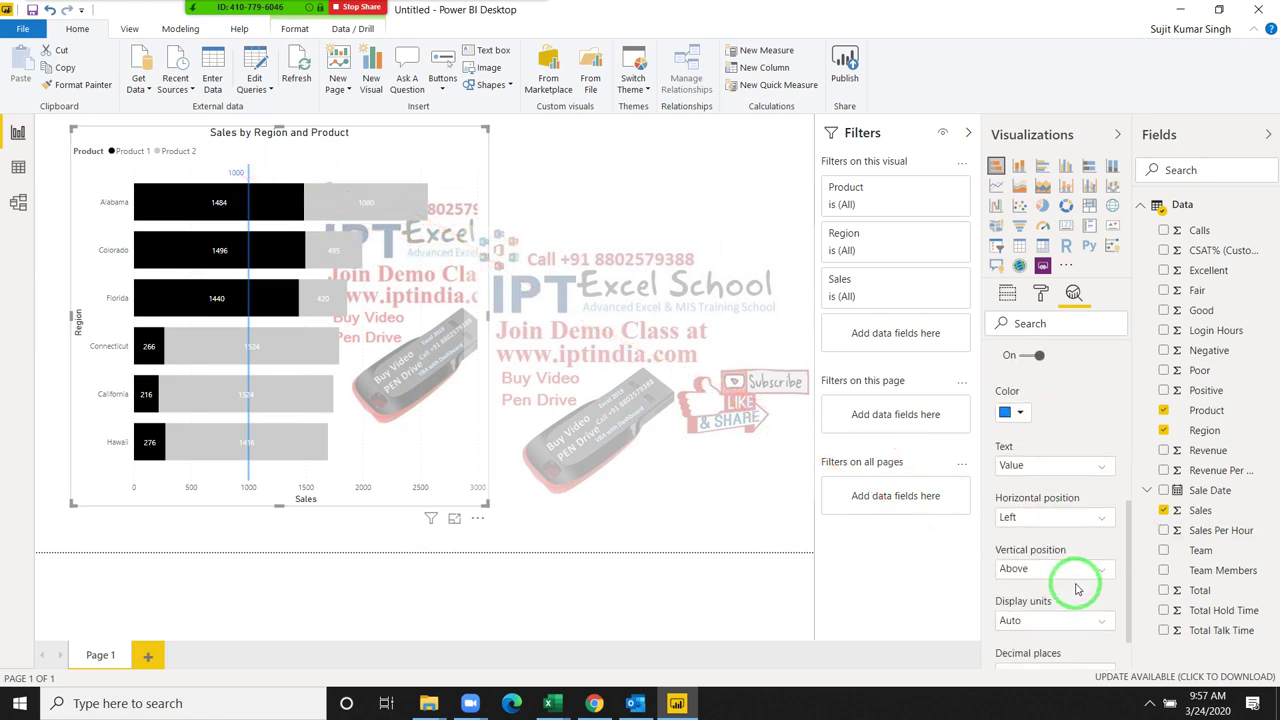
pyautogui.scroll(-1, 1077, 580)
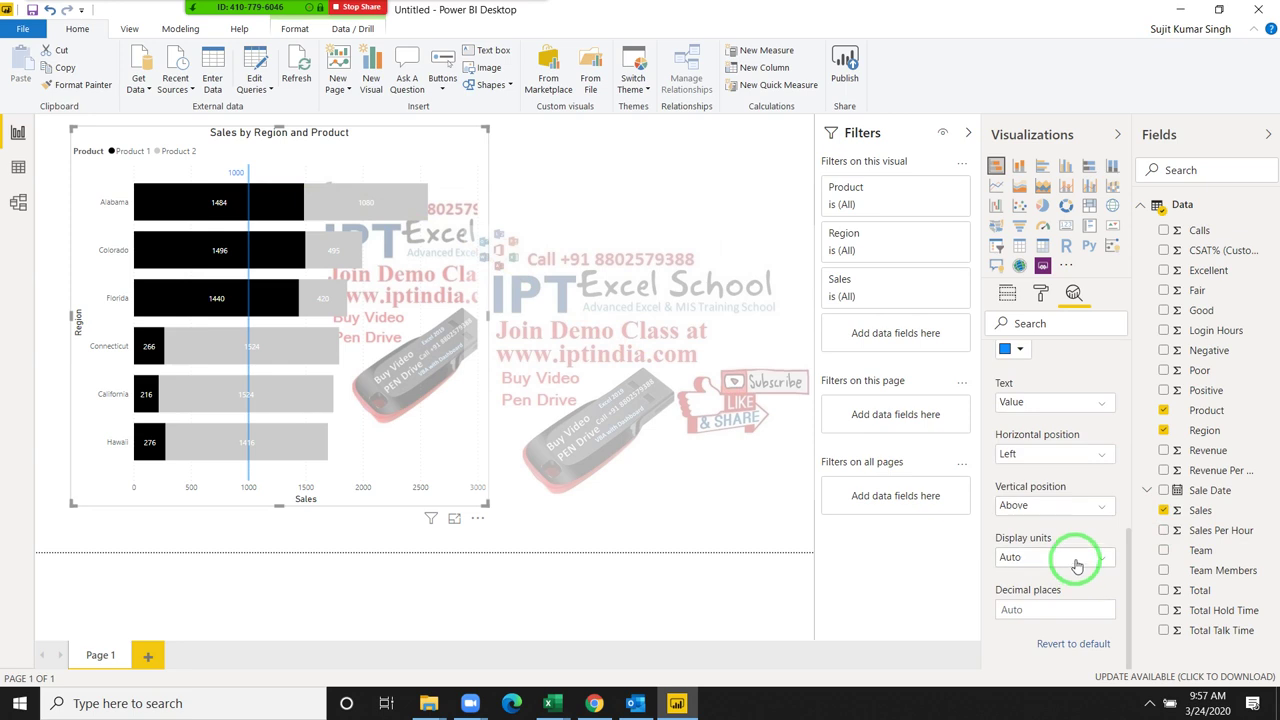
pyautogui.moveTo(1063, 586); pyautogui.dragTo(1091, 571)
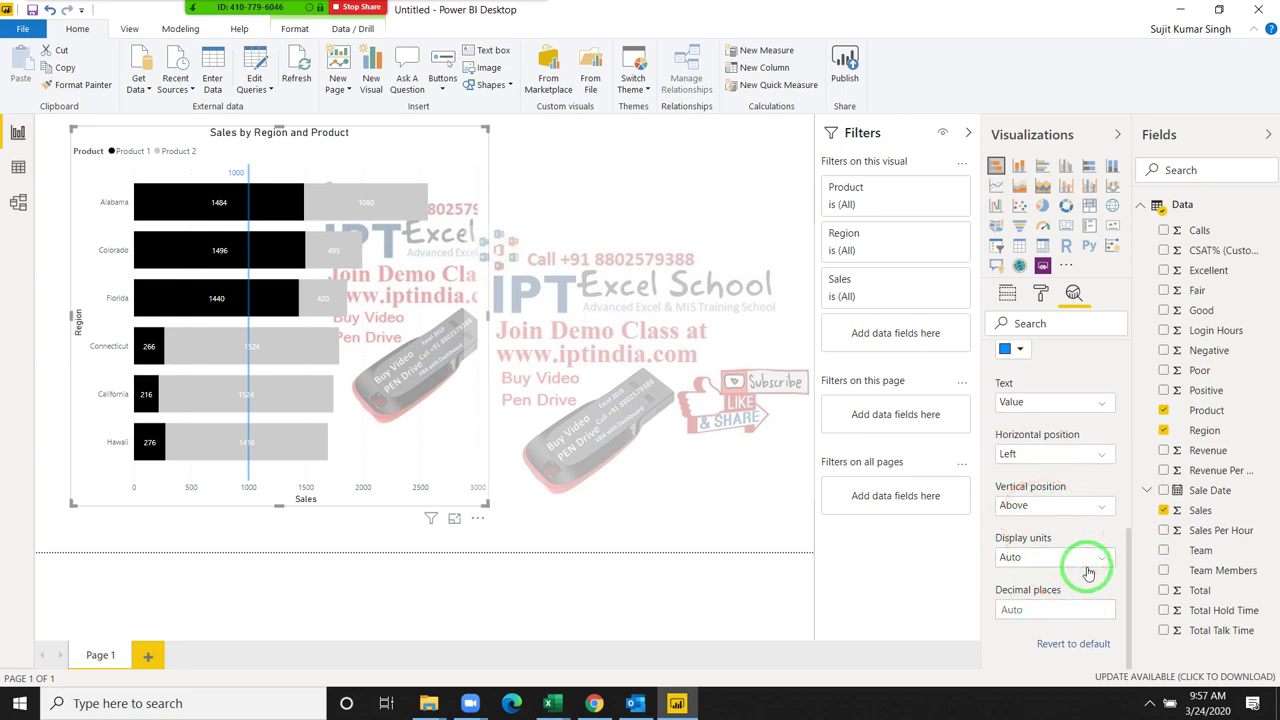
pyautogui.scroll(5, 1030, 565)
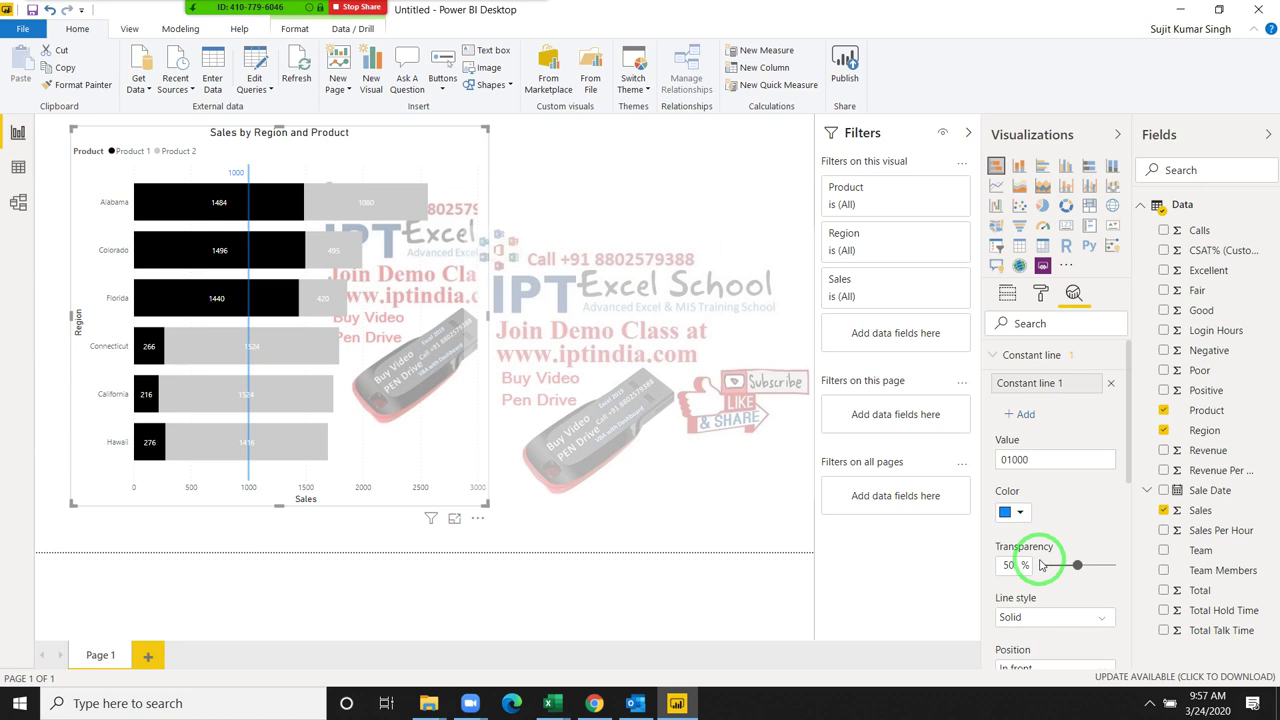
pyautogui.moveTo(1040, 565); pyautogui.dragTo(583, 398)
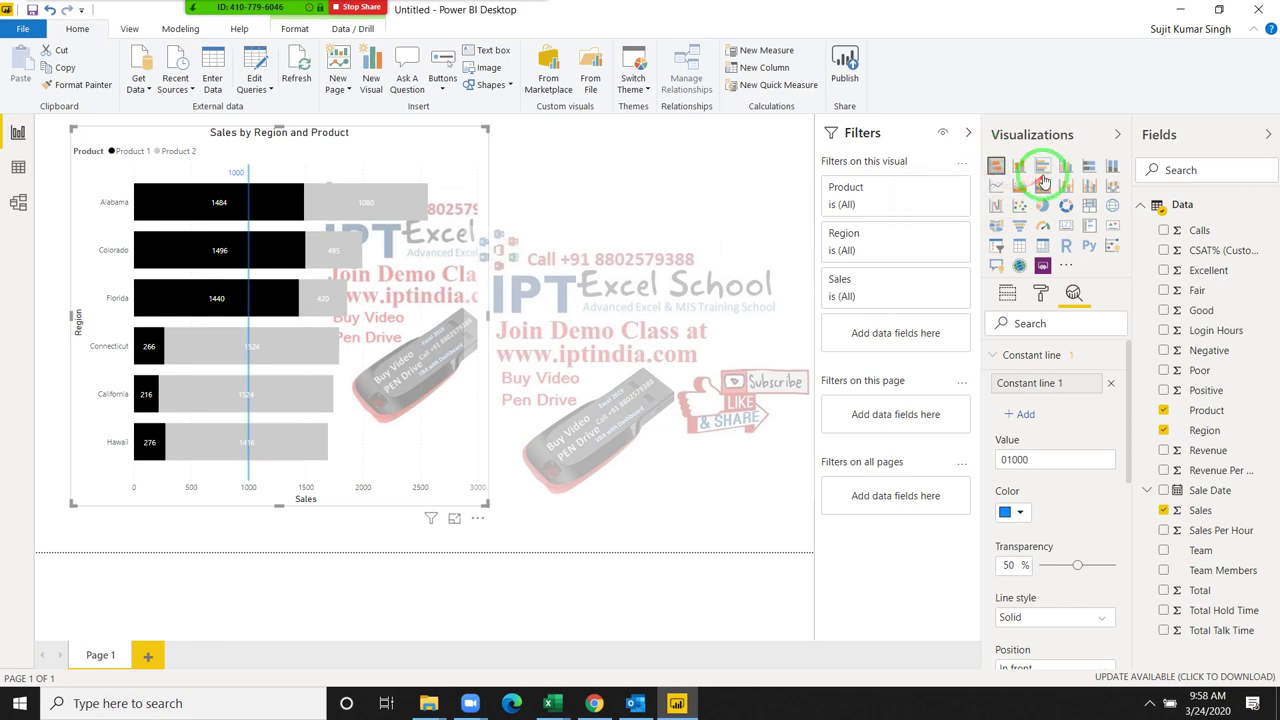
# Step: Switch the chart to a clustered bar chart and review its assigned fields
pyautogui.click(1043, 168)
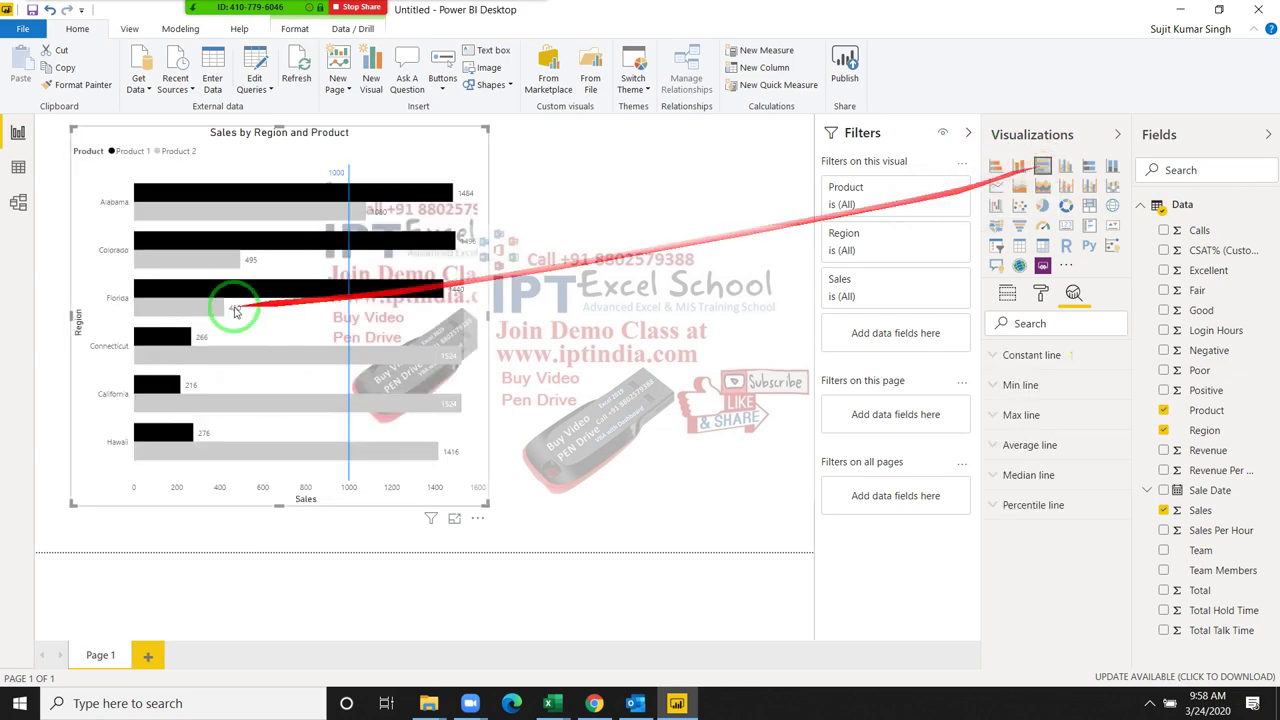
pyautogui.moveTo(276, 222)
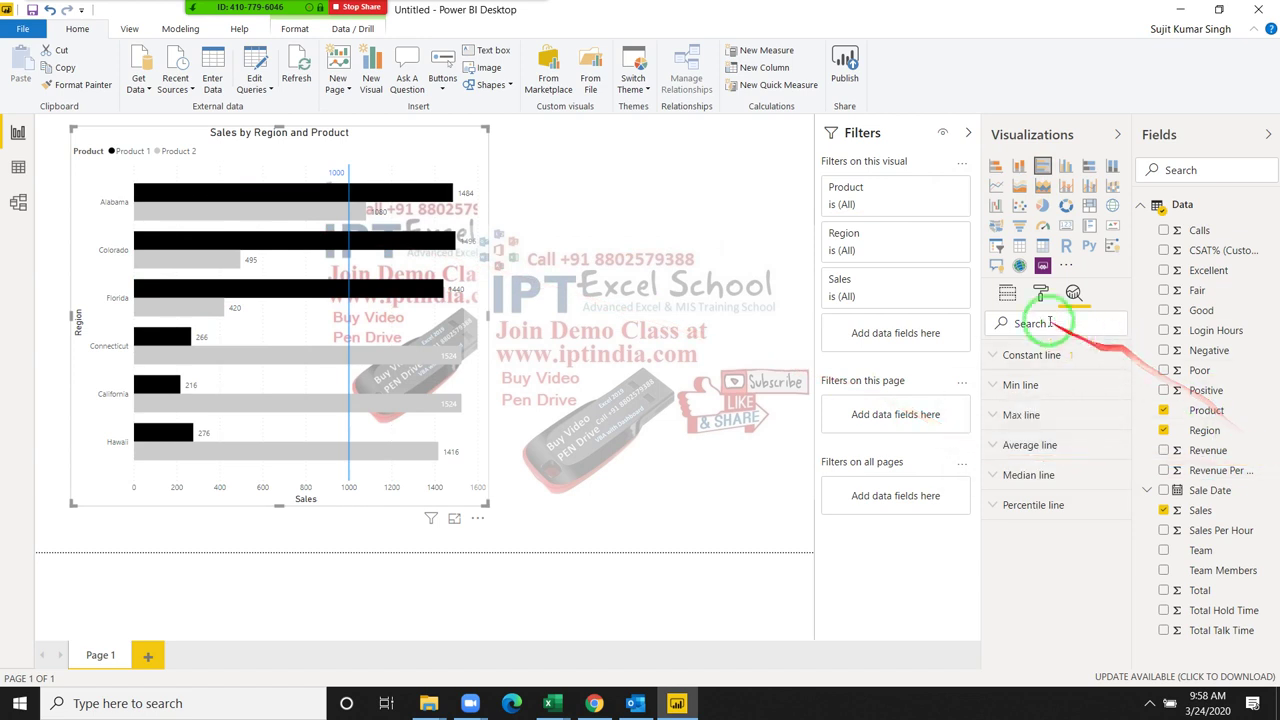
pyautogui.click(1007, 296)
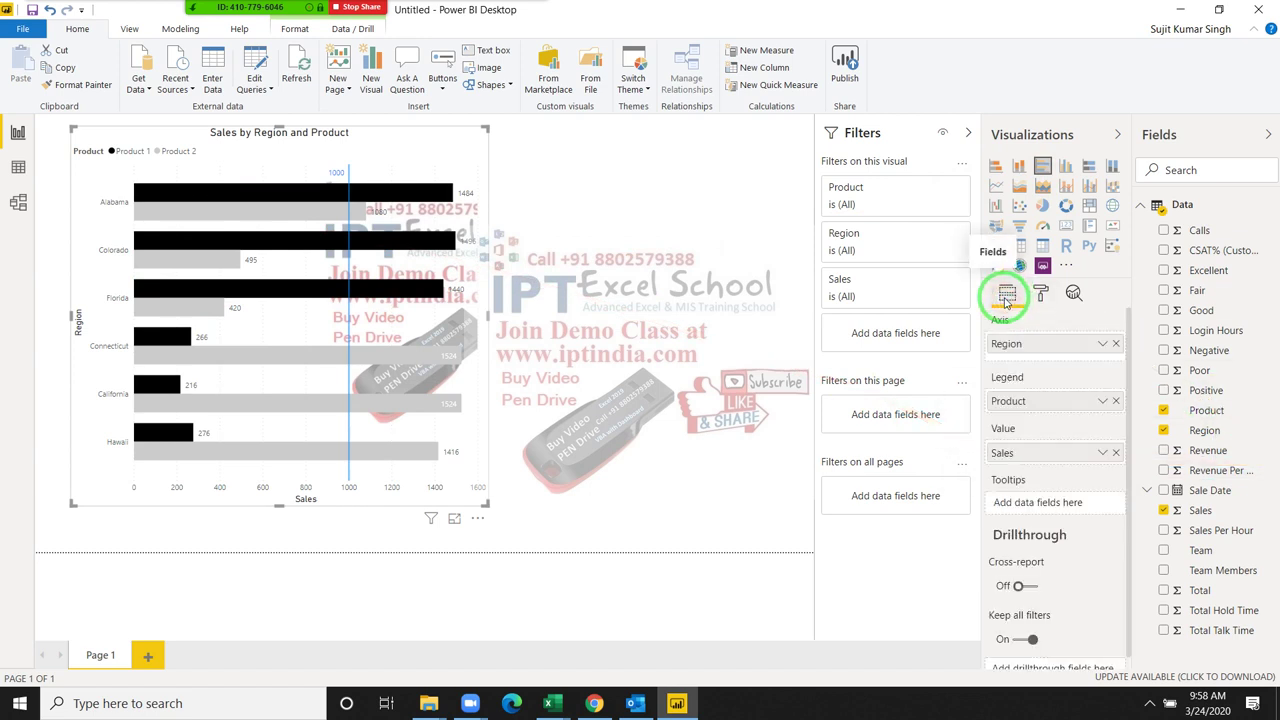
pyautogui.scroll(-1, 1046, 403)
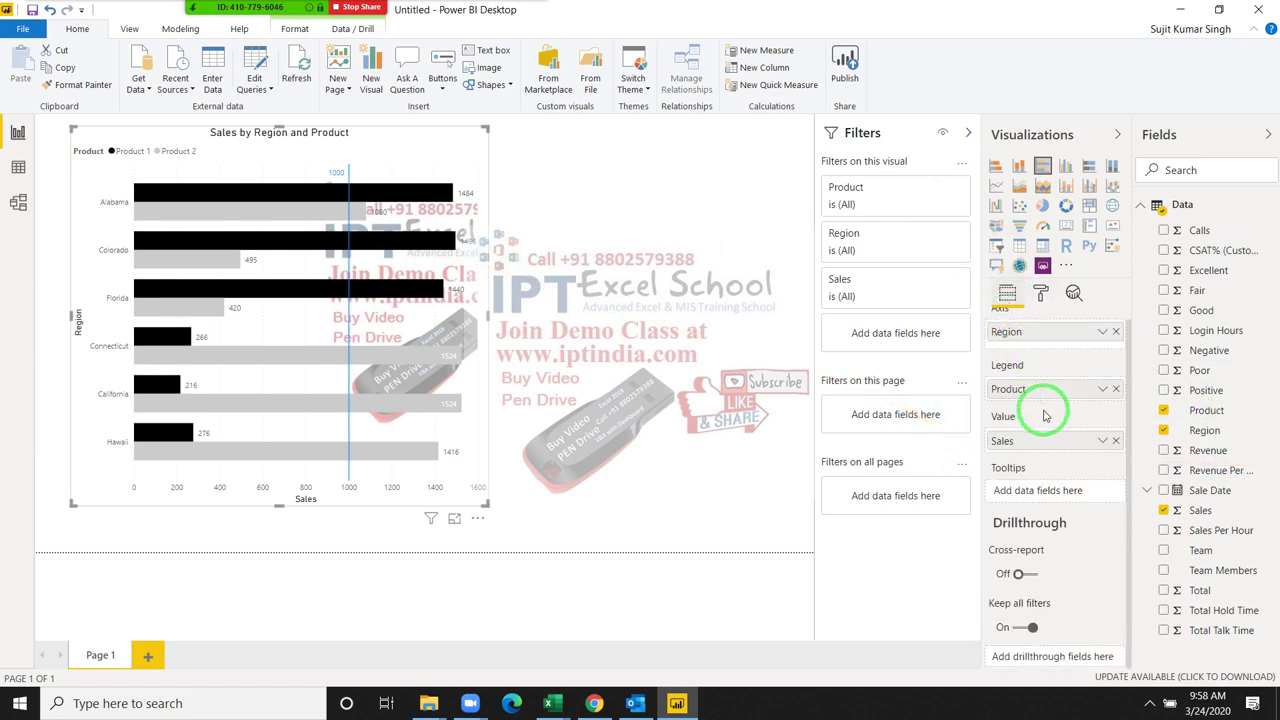
# Step: Review the chart's format options, then return to the Analytics constant line settings
pyautogui.click(1040, 293)
pyautogui.scroll(-1, 1051, 457)
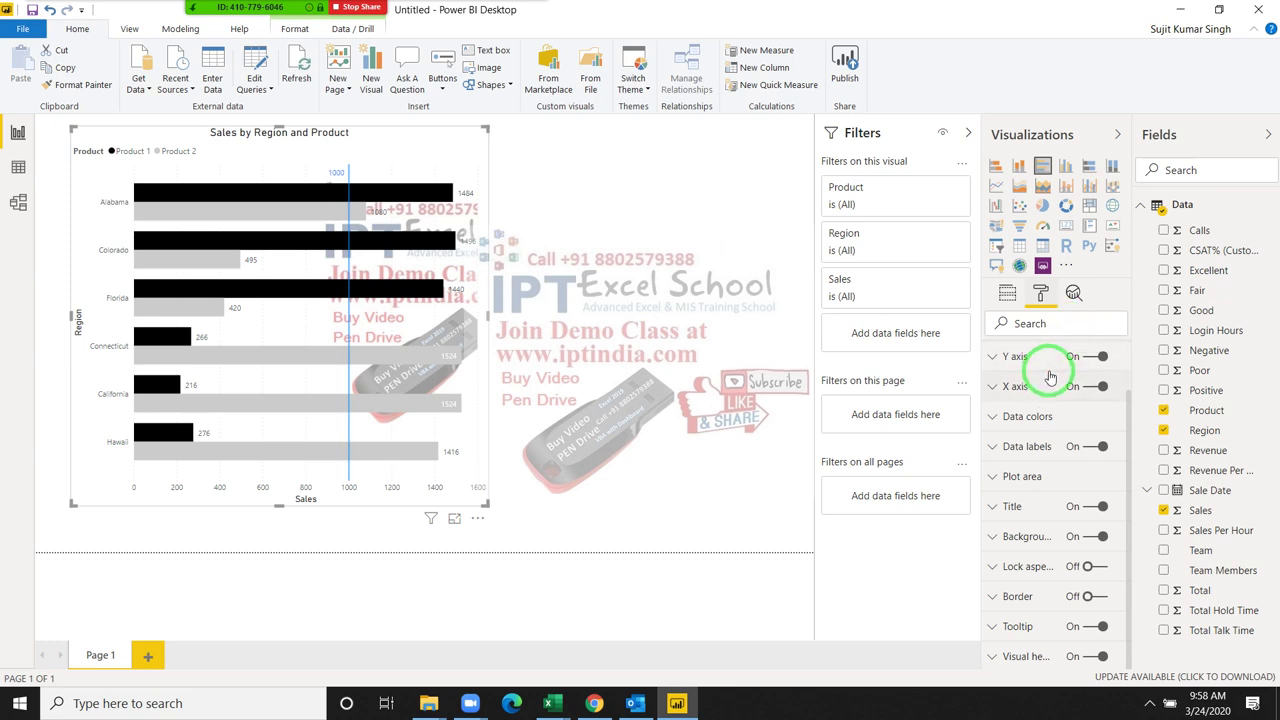
pyautogui.moveTo(1035, 378); pyautogui.dragTo(1040, 545)
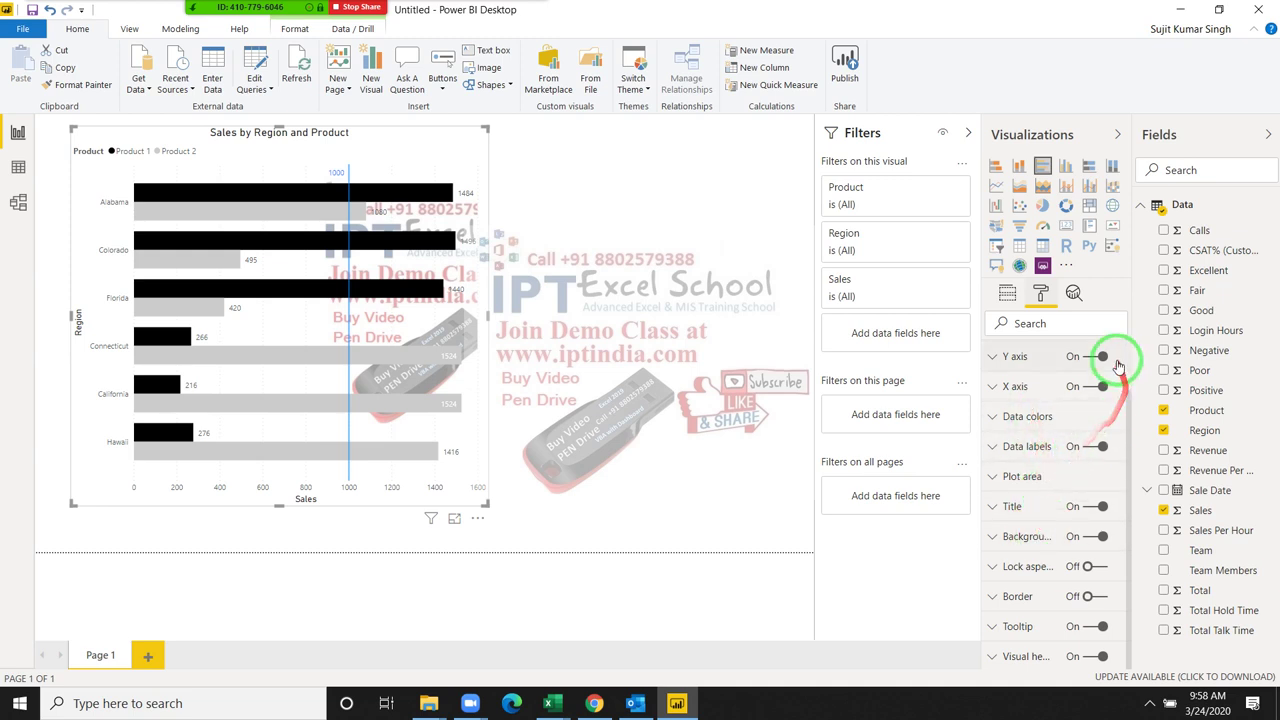
pyautogui.click(1073, 294)
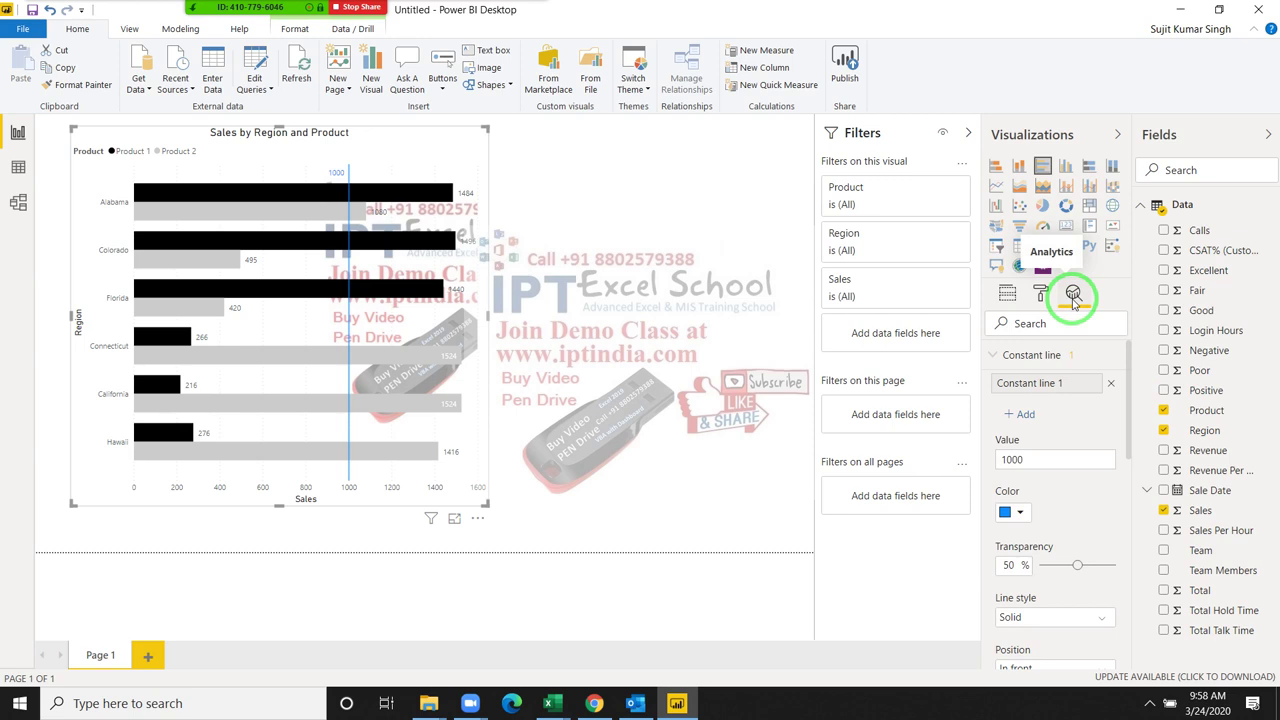
pyautogui.click(995, 357)
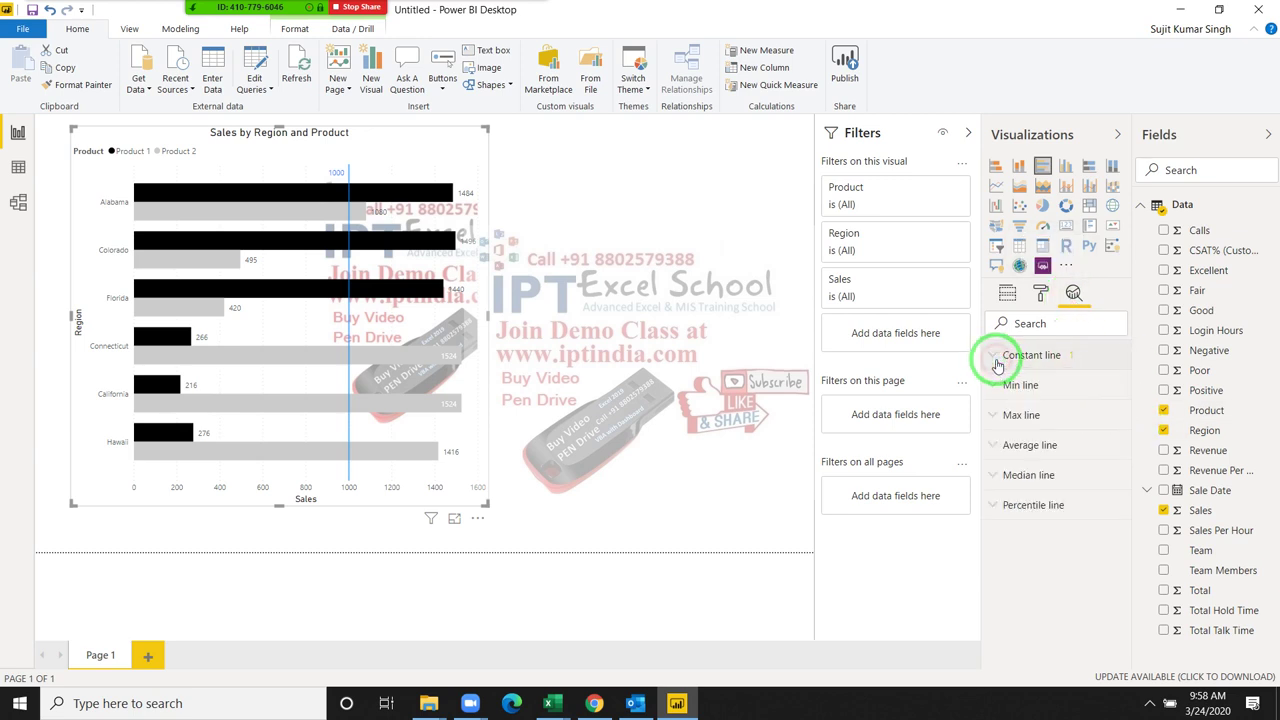
pyautogui.moveTo(997, 370); pyautogui.dragTo(997, 405)
pyautogui.moveTo(930, 345); pyautogui.dragTo(914, 305)
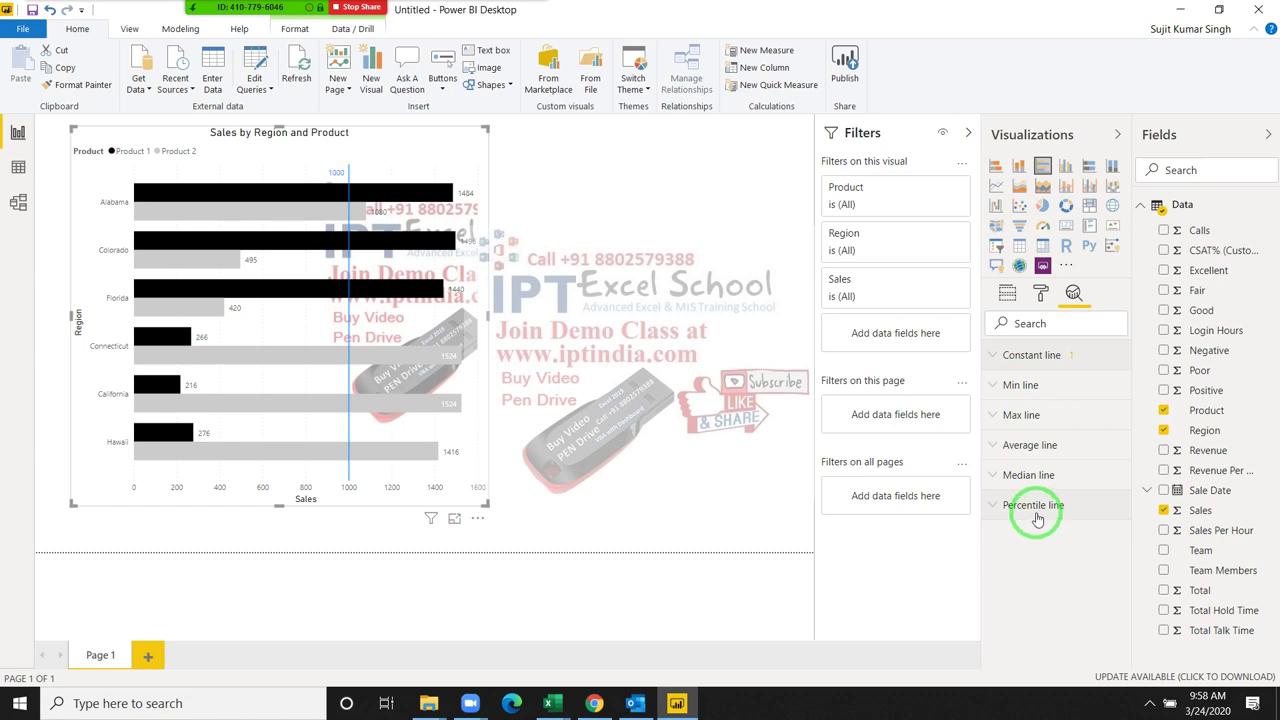
pyautogui.click(1036, 517)
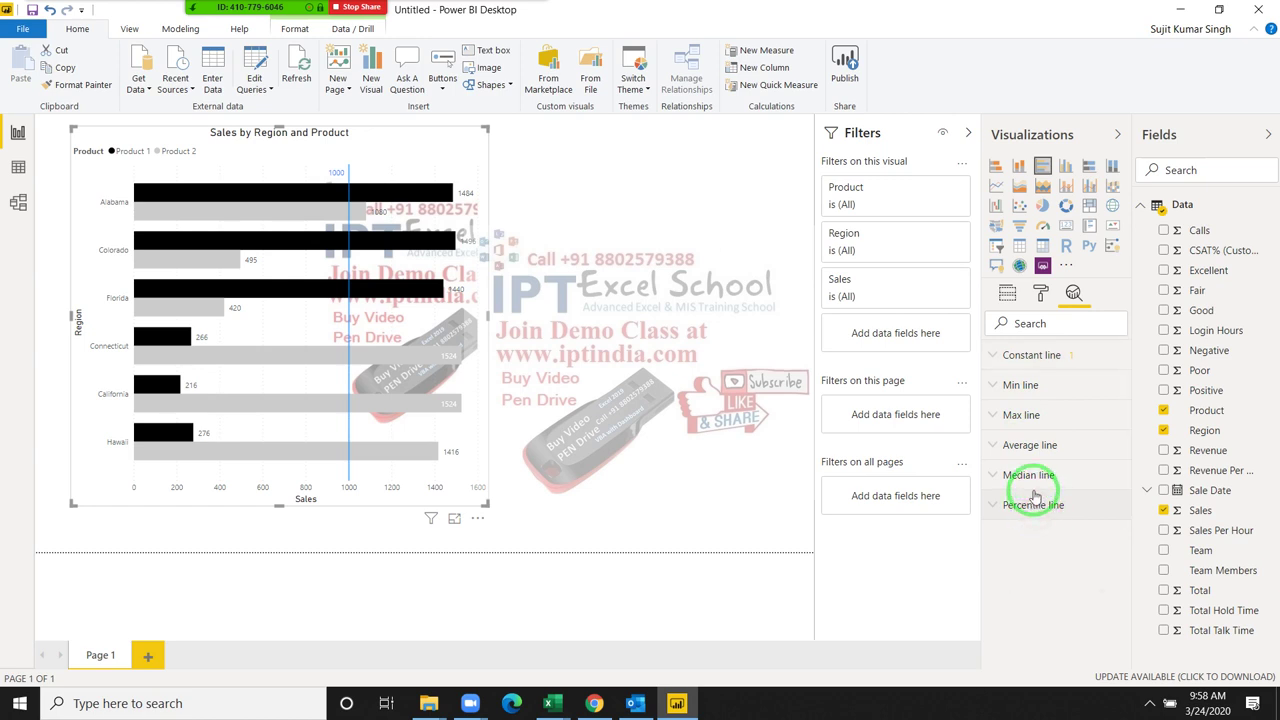
pyautogui.click(1034, 506)
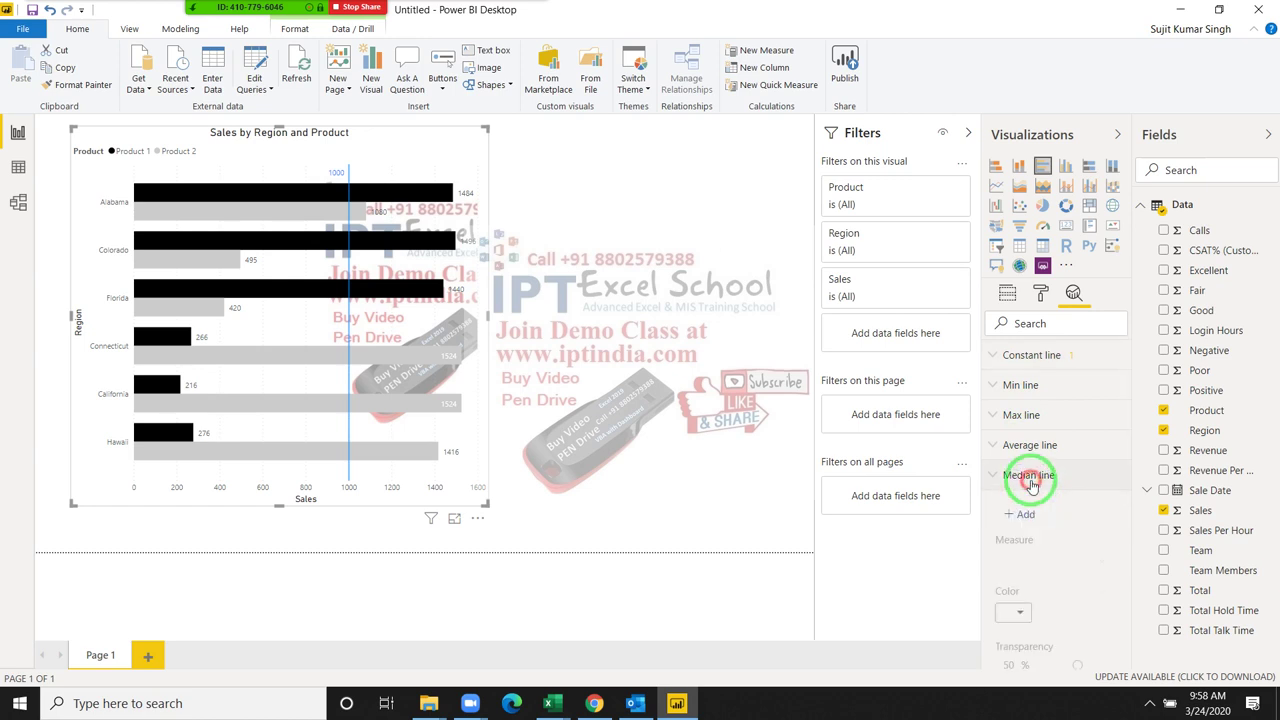
pyautogui.click(1021, 414)
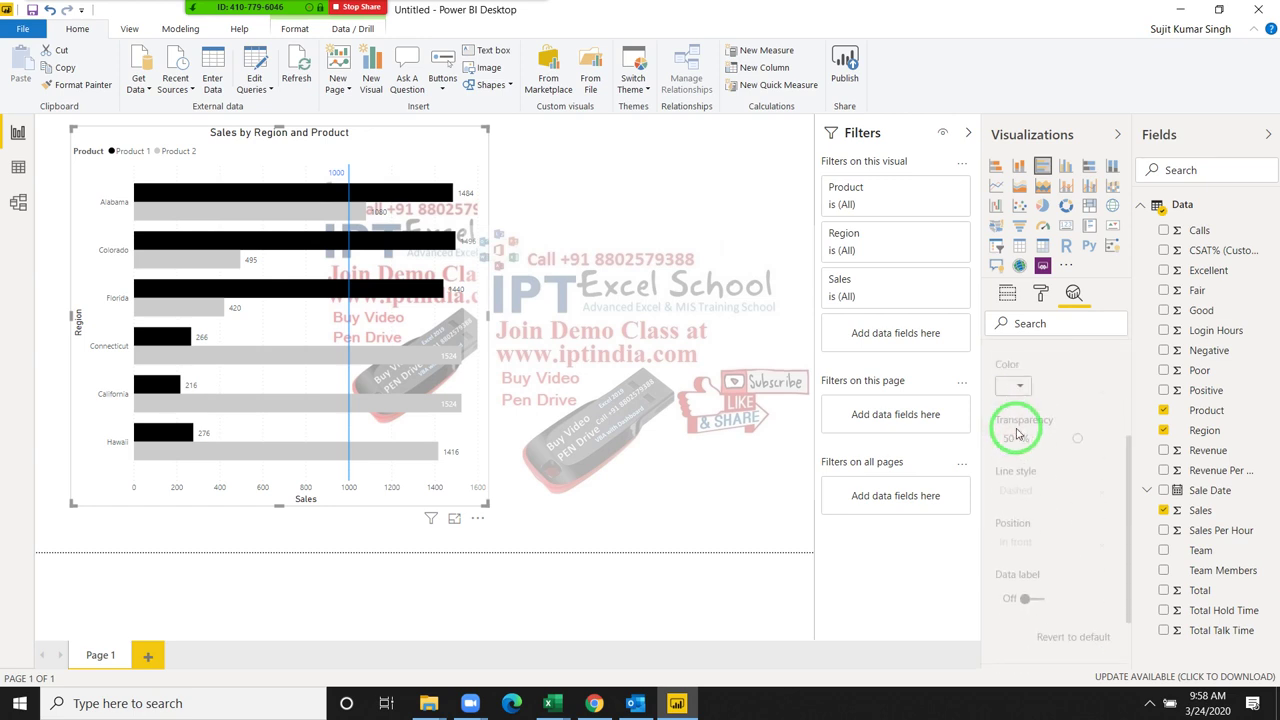
pyautogui.scroll(2, 1014, 423)
pyautogui.click(1012, 414)
pyautogui.click(1008, 386)
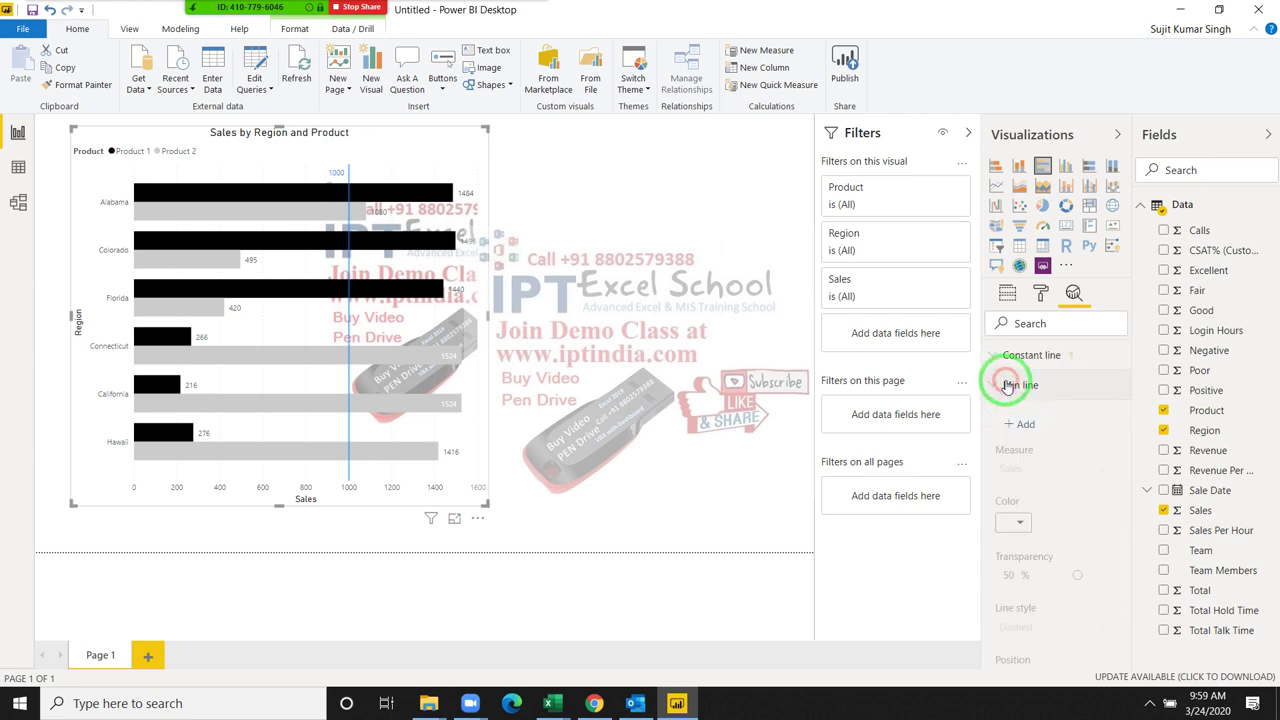
pyautogui.click(1006, 382)
pyautogui.click(999, 357)
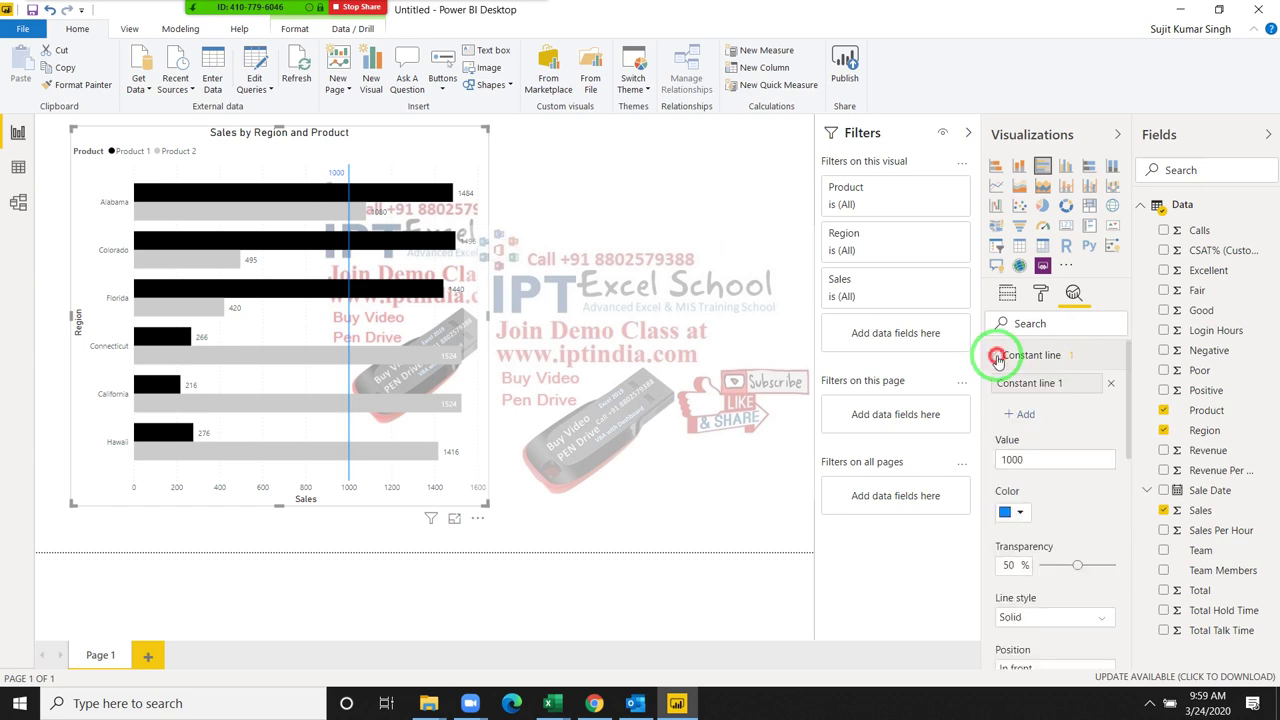
pyautogui.click(998, 357)
pyautogui.click(1012, 293)
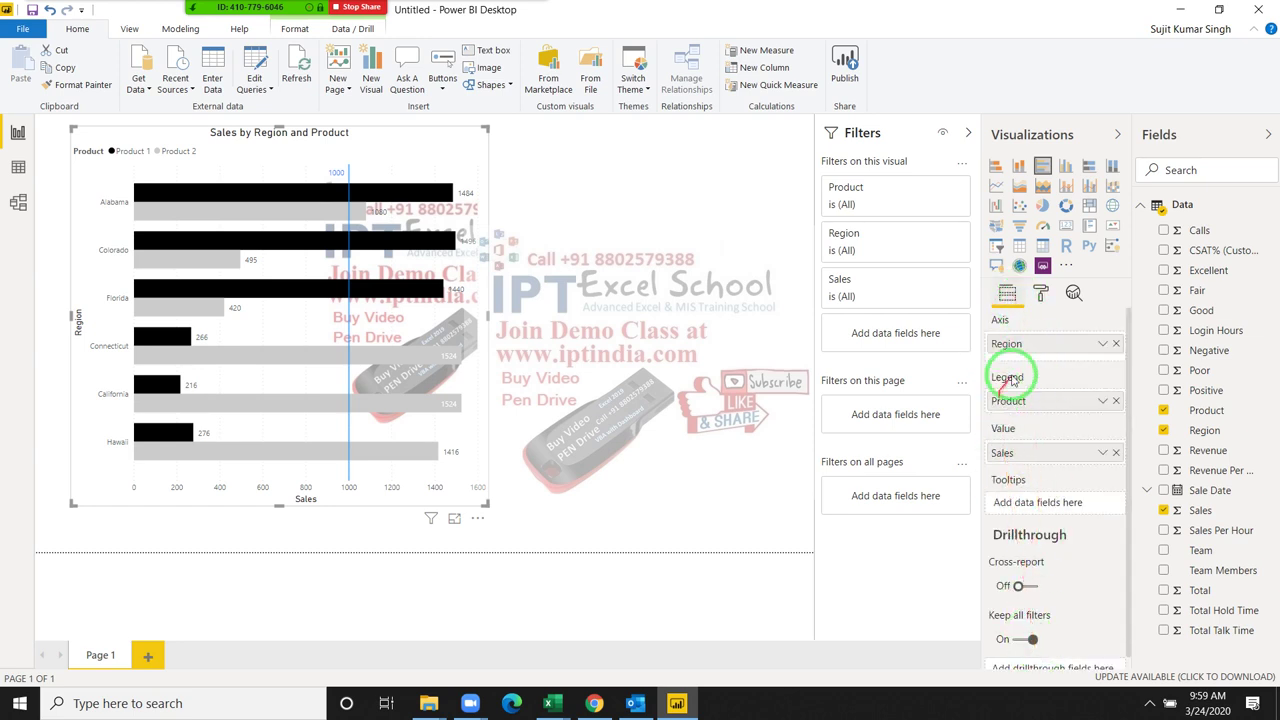
pyautogui.click(1041, 293)
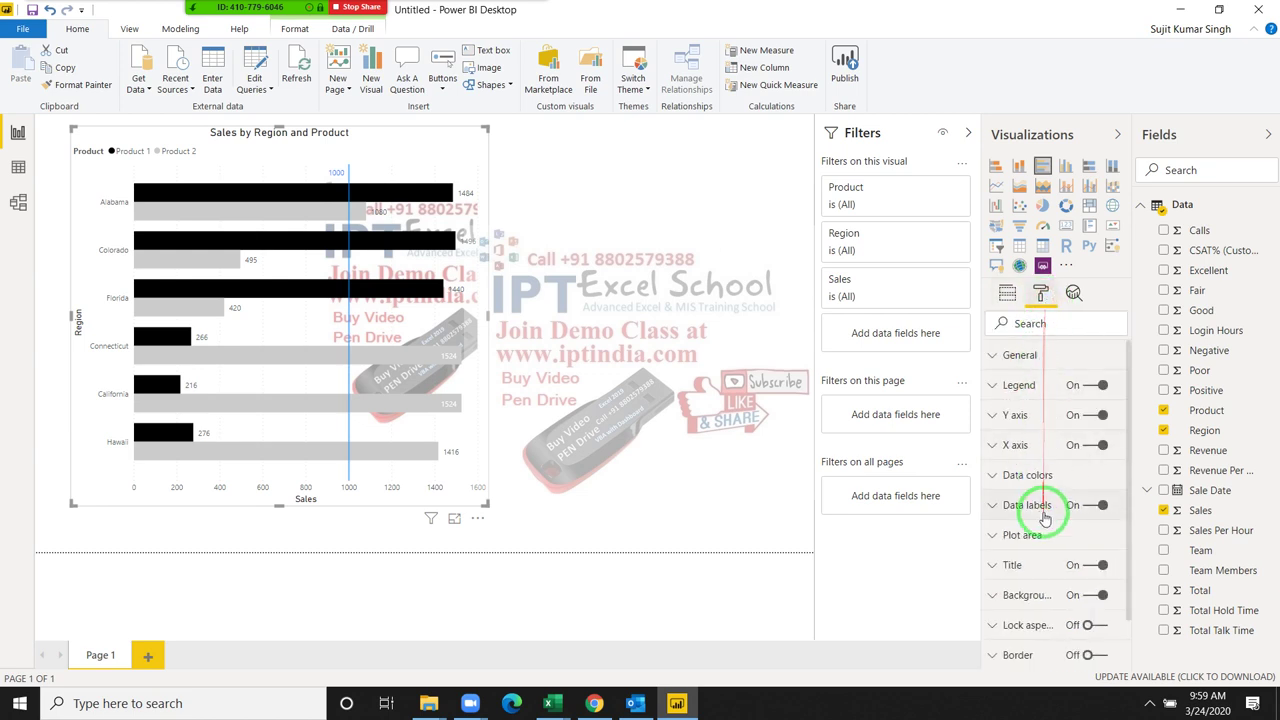
pyautogui.scroll(-2, 1043, 510)
pyautogui.scroll(2, 1045, 515)
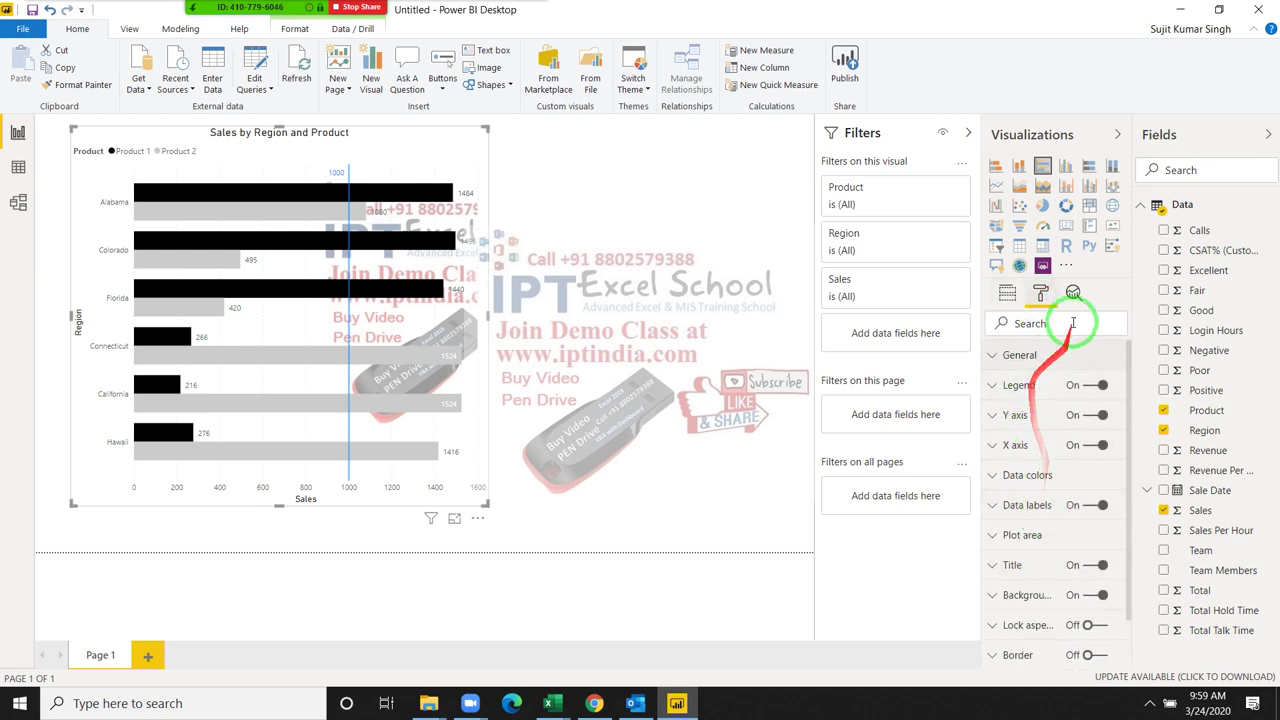
pyautogui.click(1074, 292)
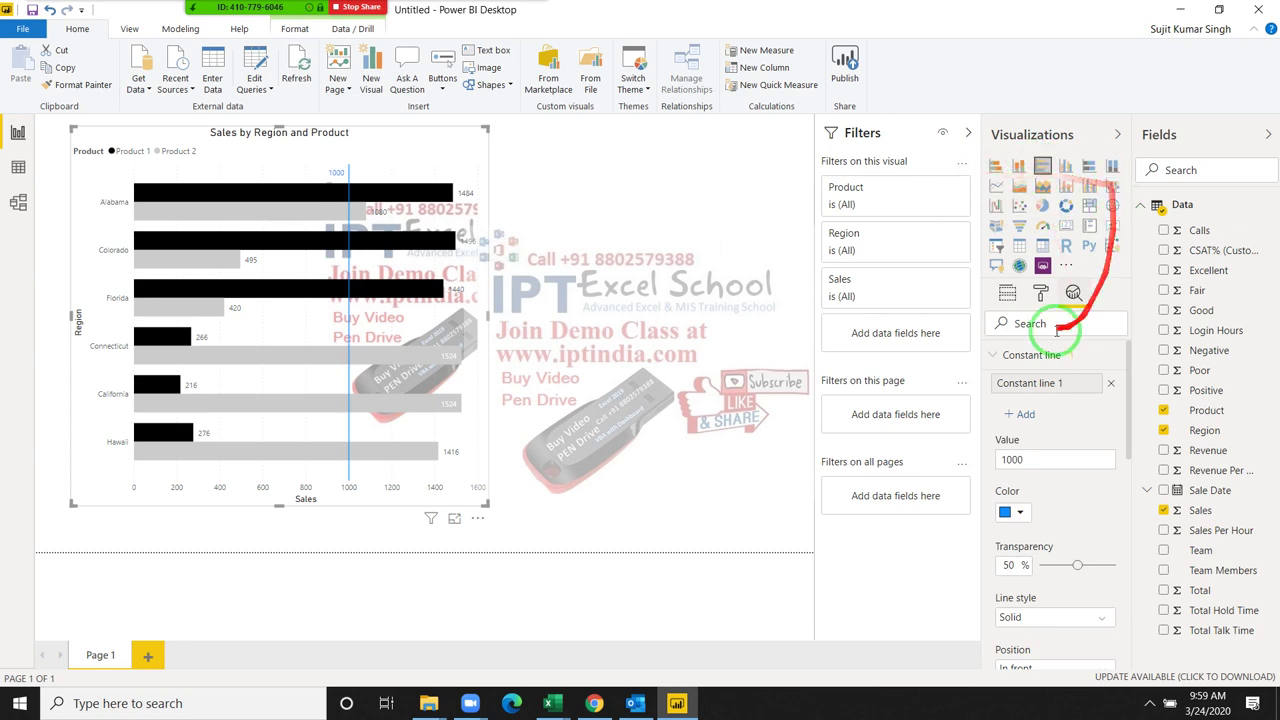
# Step: Collapse the Constant line section and minimize Power BI to reveal the desktop wallpaper
pyautogui.click(997, 359)
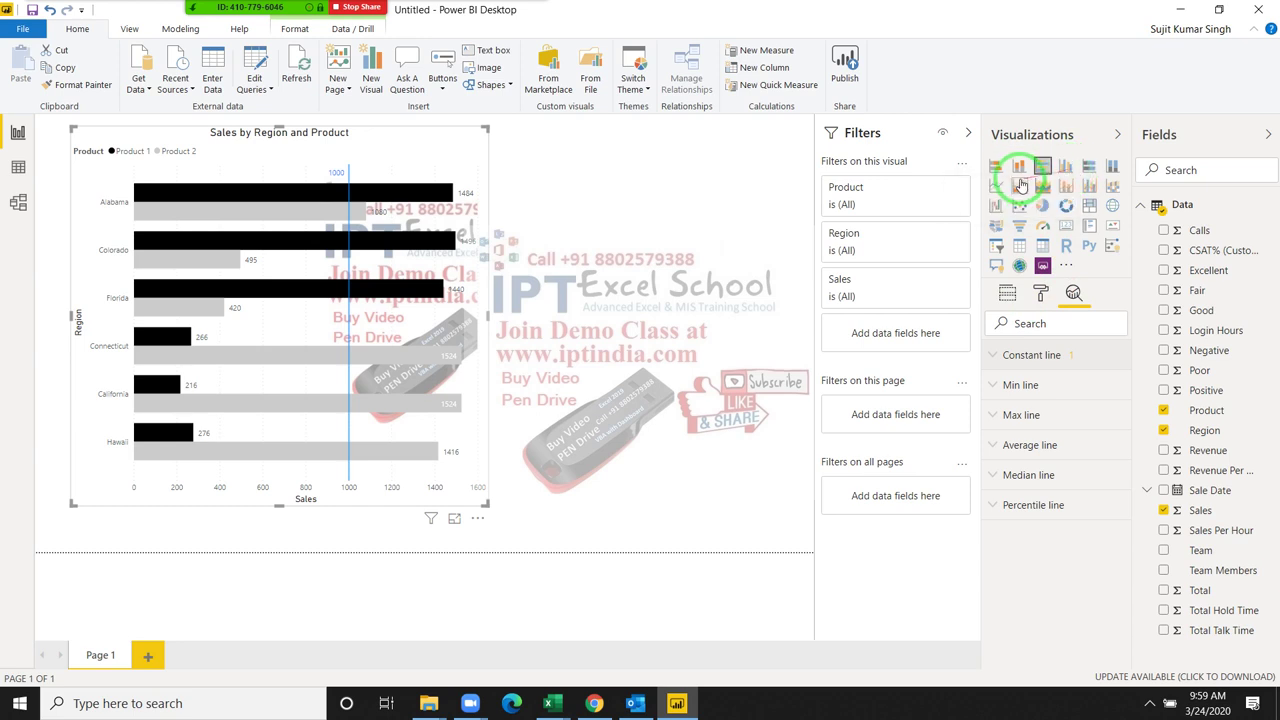
pyautogui.moveTo(1040, 170); pyautogui.dragTo(942, 193)
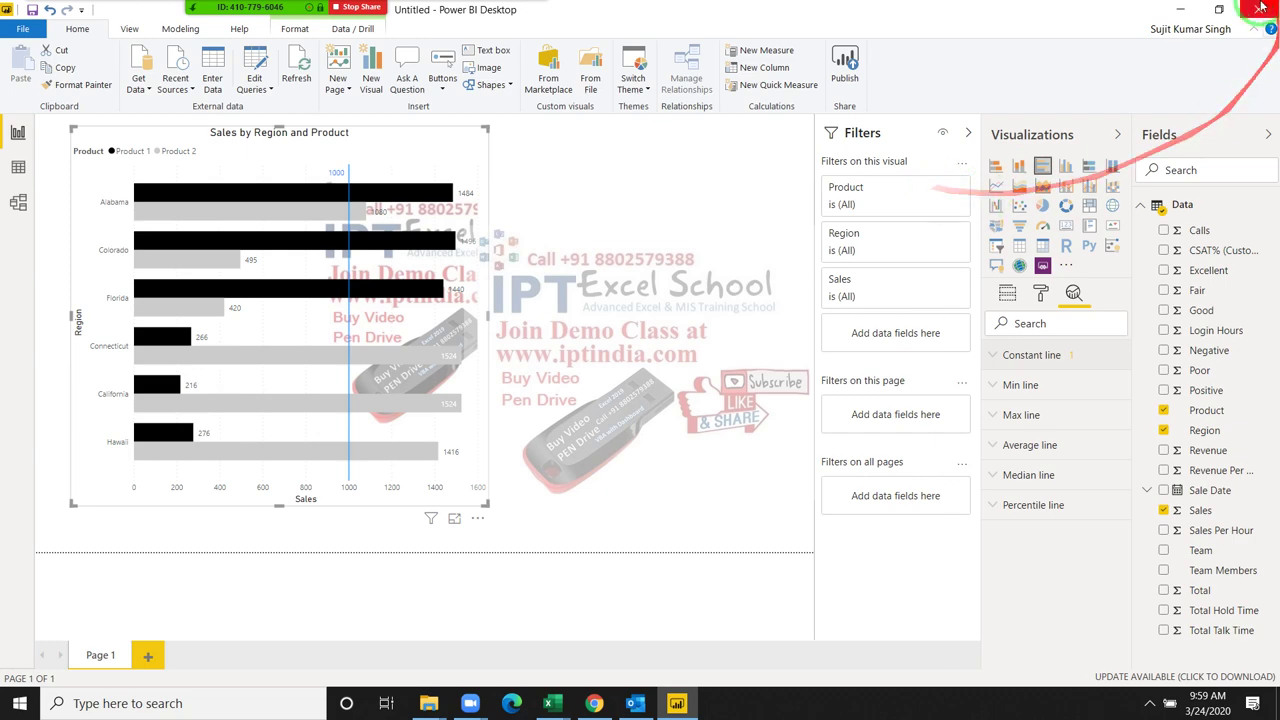
pyautogui.click(1188, 12)
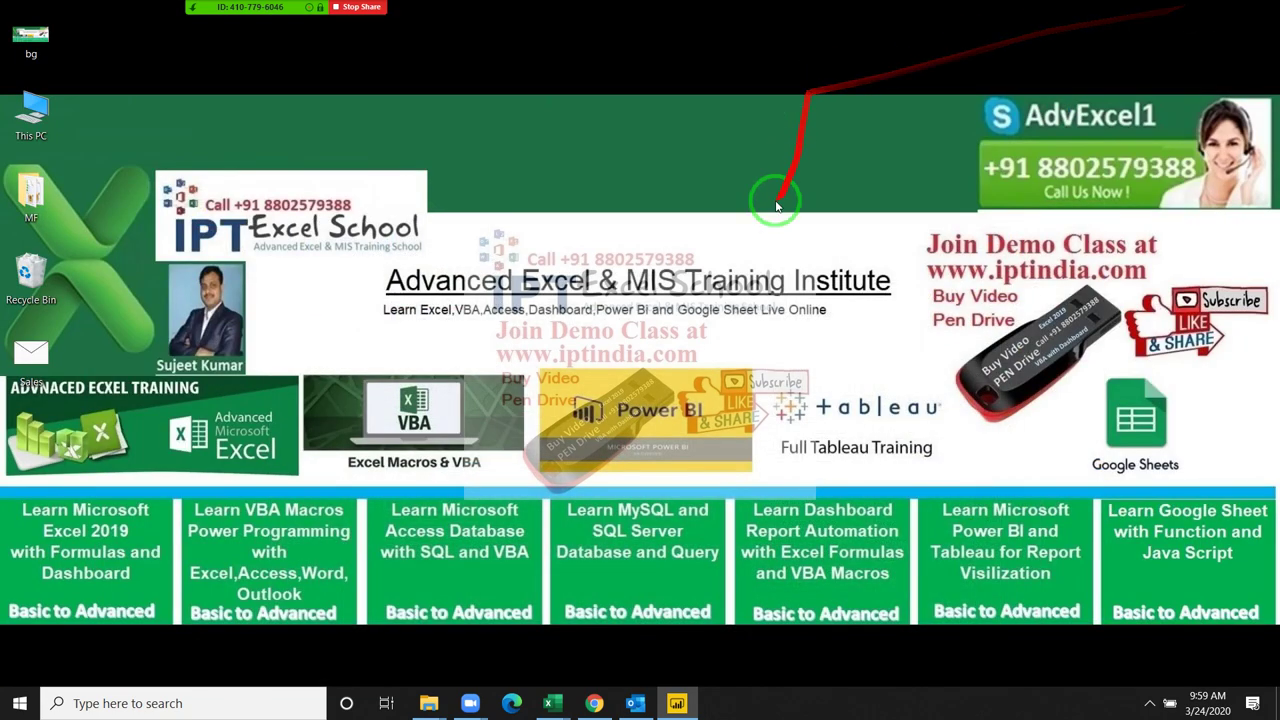